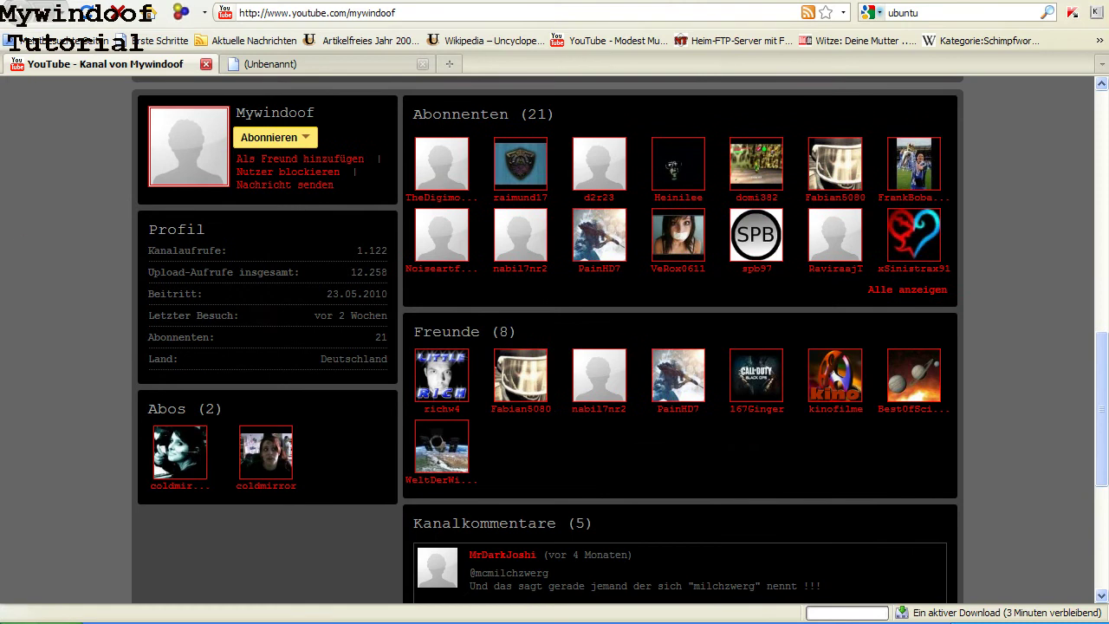
{"action": "scroll", "coordinate": [87, 233], "scroll_direction": "up", "scroll_amount": 10}
{"action": "scroll", "coordinate": [546, 340], "scroll_direction": "up", "scroll_amount": 1}
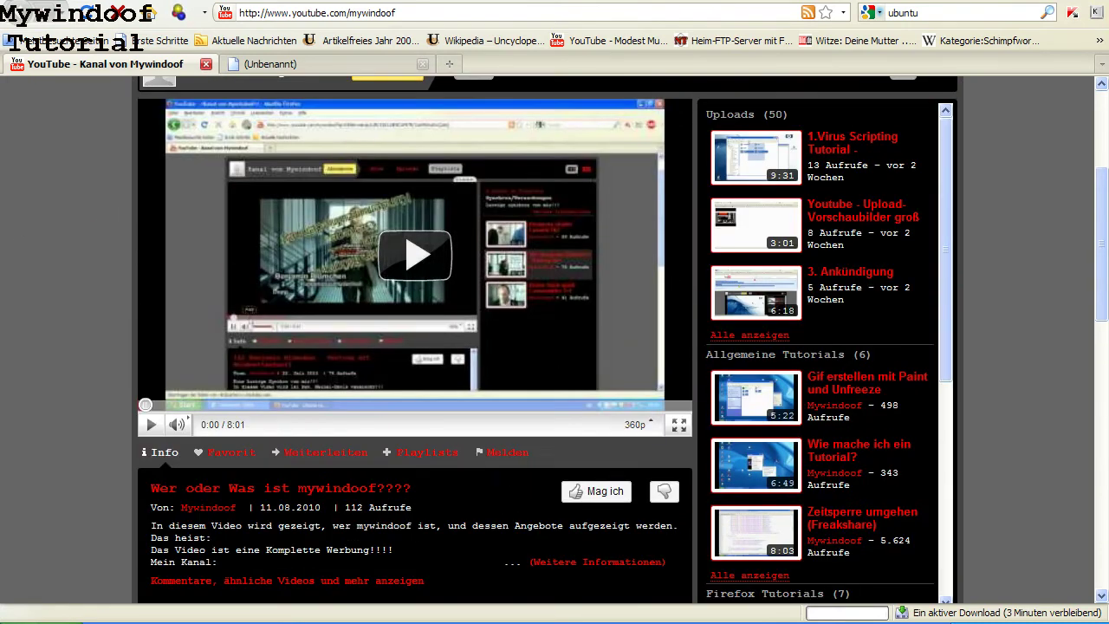
{"action": "scroll", "coordinate": [554, 347], "scroll_direction": "up", "scroll_amount": 3}
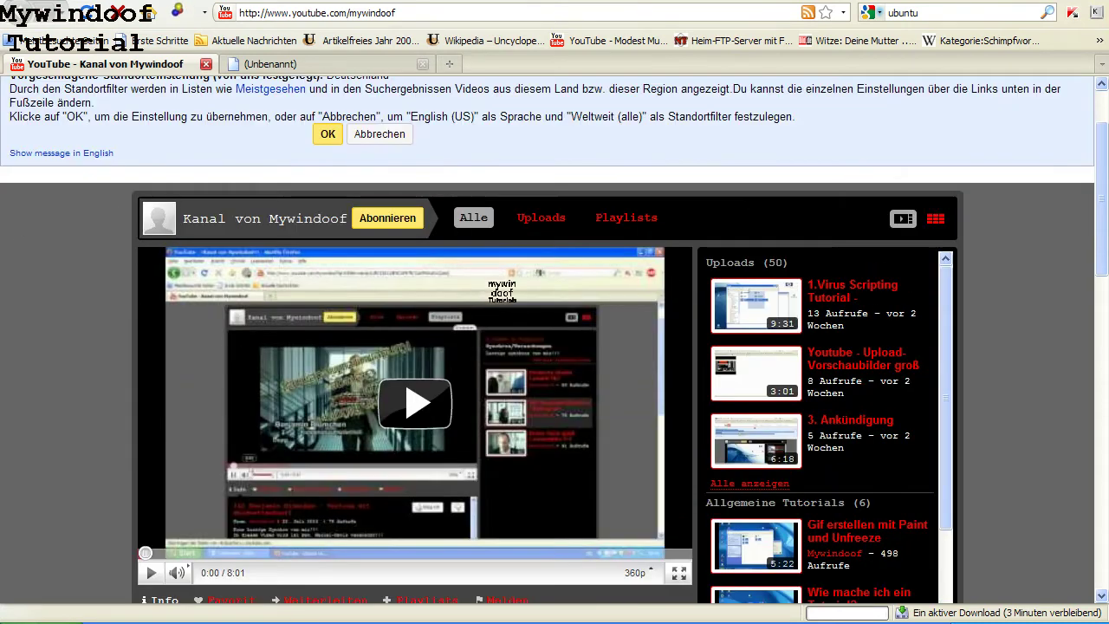
{"action": "scroll", "coordinate": [554, 346], "scroll_direction": "down", "scroll_amount": 1}
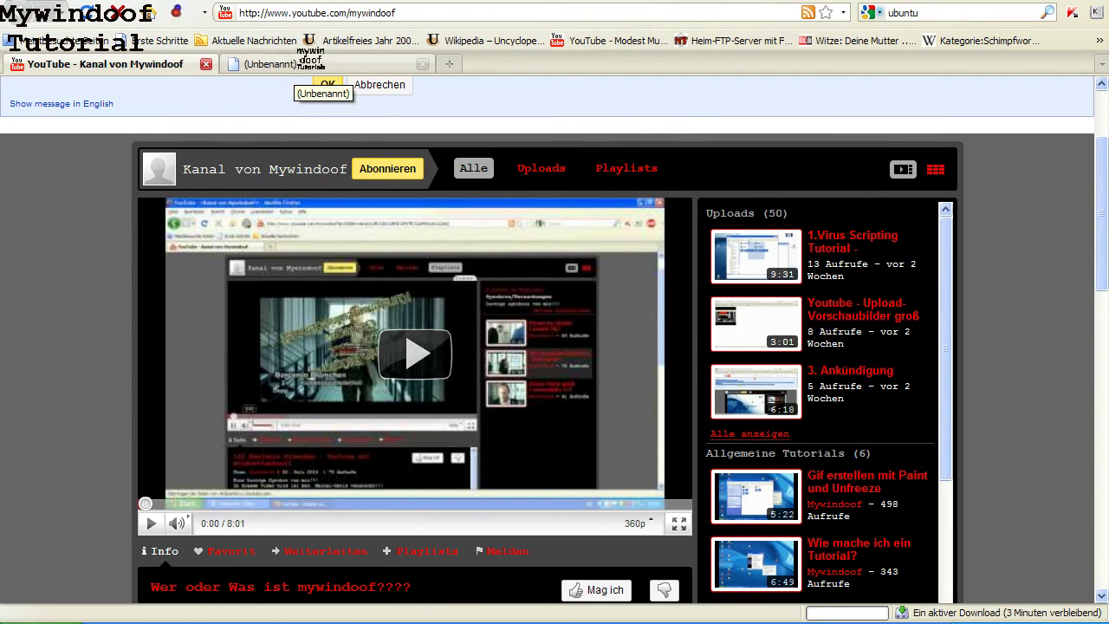
{"action": "left_click", "coordinate": [305, 61]}
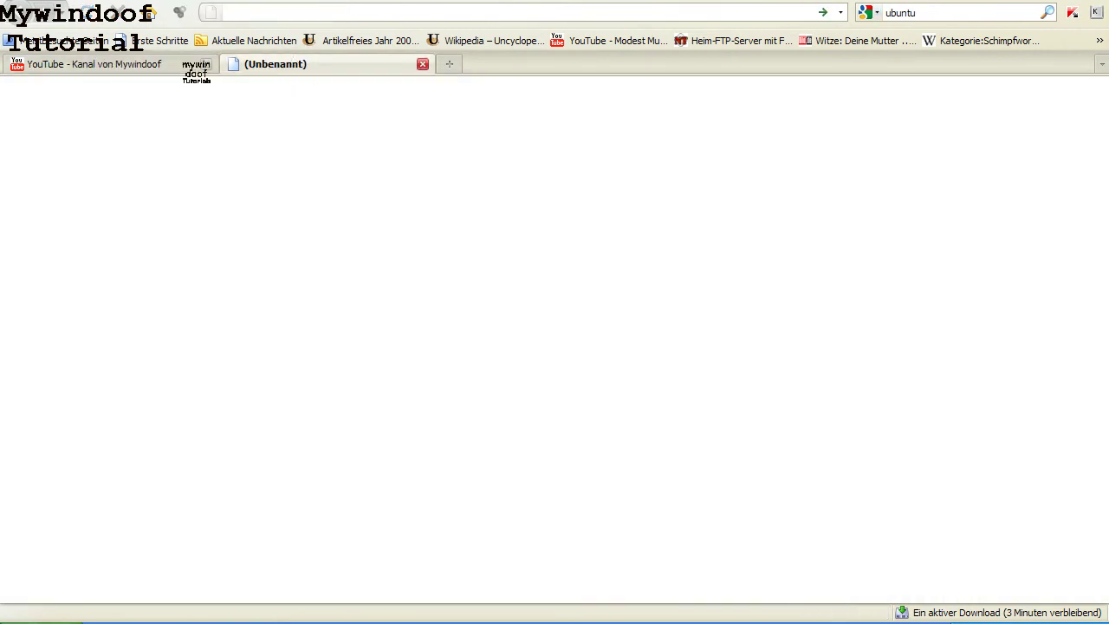
{"action": "type", "text": "www."}
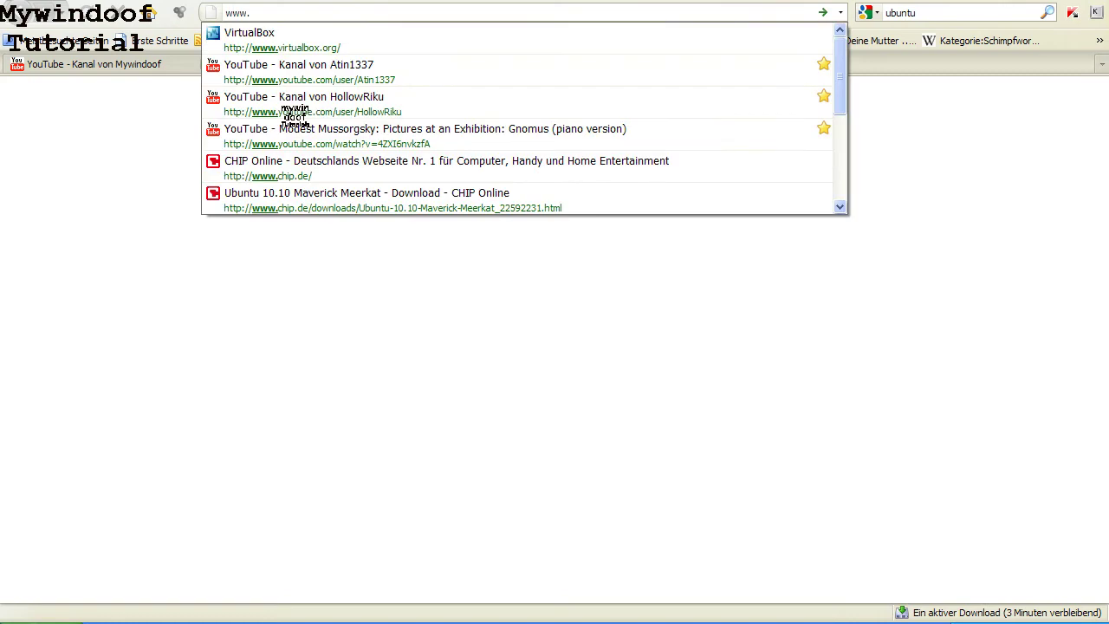
{"action": "key", "text": "Down"}
{"action": "key", "text": "Return"}
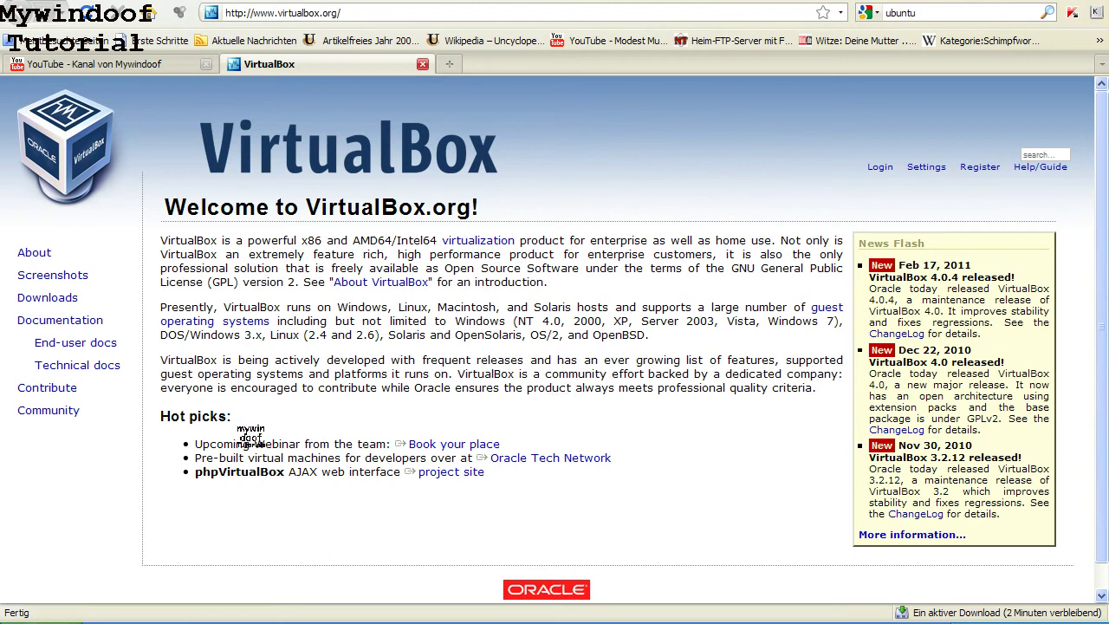
{"action": "left_click", "coordinate": [48, 297]}
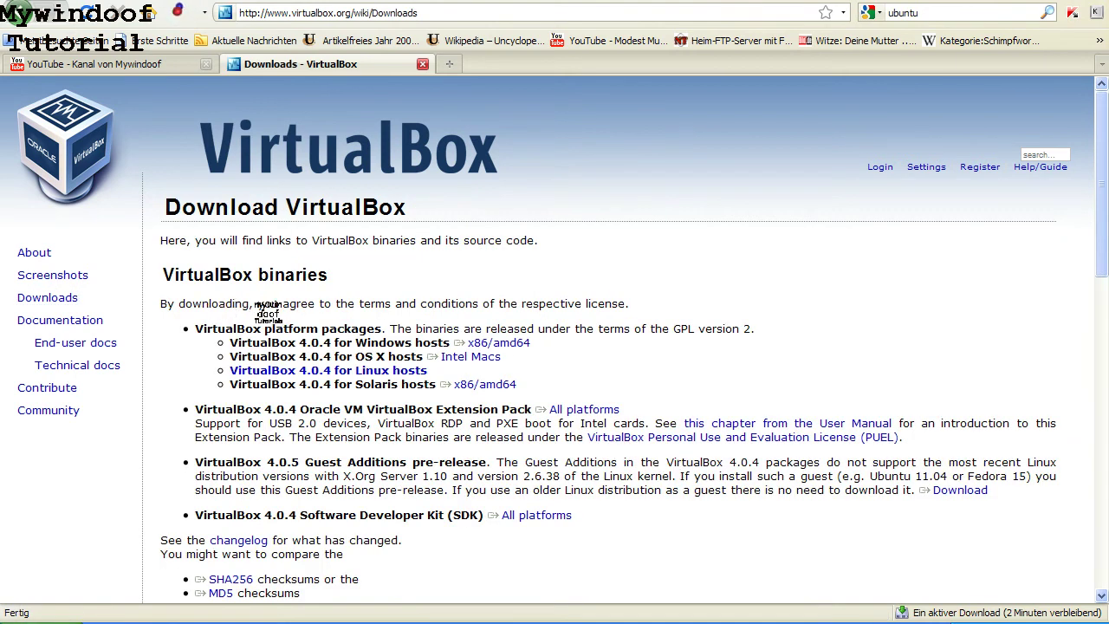
Step: Request the x86/amd64 download of VirtualBox 4.0.4 for Windows hosts and decline saving the file
{"action": "scroll", "coordinate": [269, 311], "scroll_direction": "down", "scroll_amount": 2}
{"action": "left_click_drag", "start_coordinate": [320, 243], "coordinate": [528, 244]}
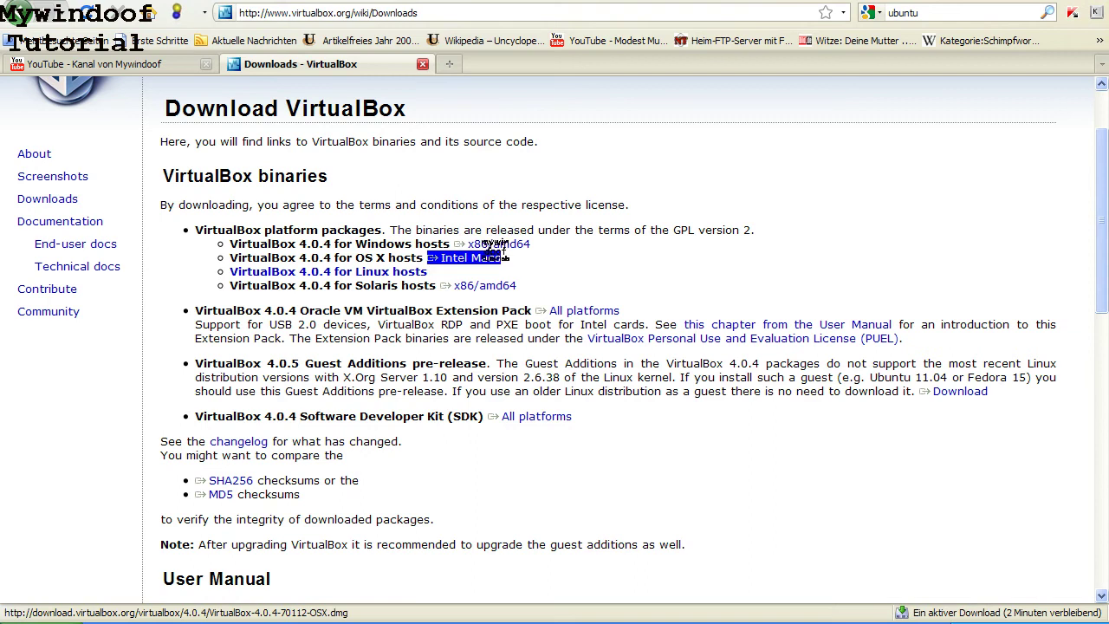
{"action": "left_click", "coordinate": [520, 244]}
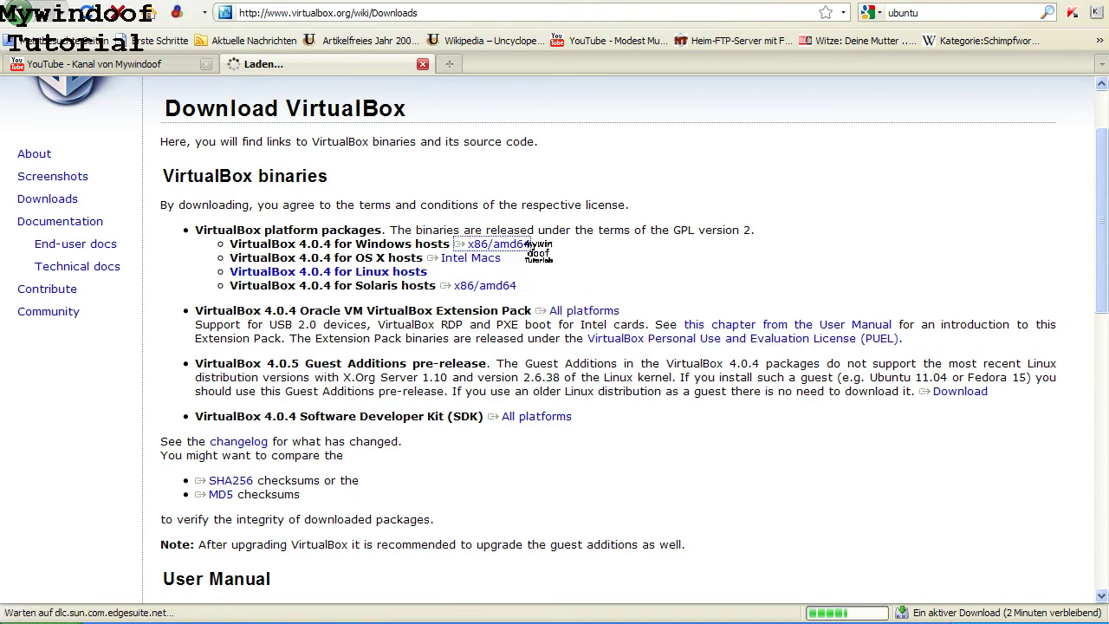
{"action": "left_click", "coordinate": [526, 439]}
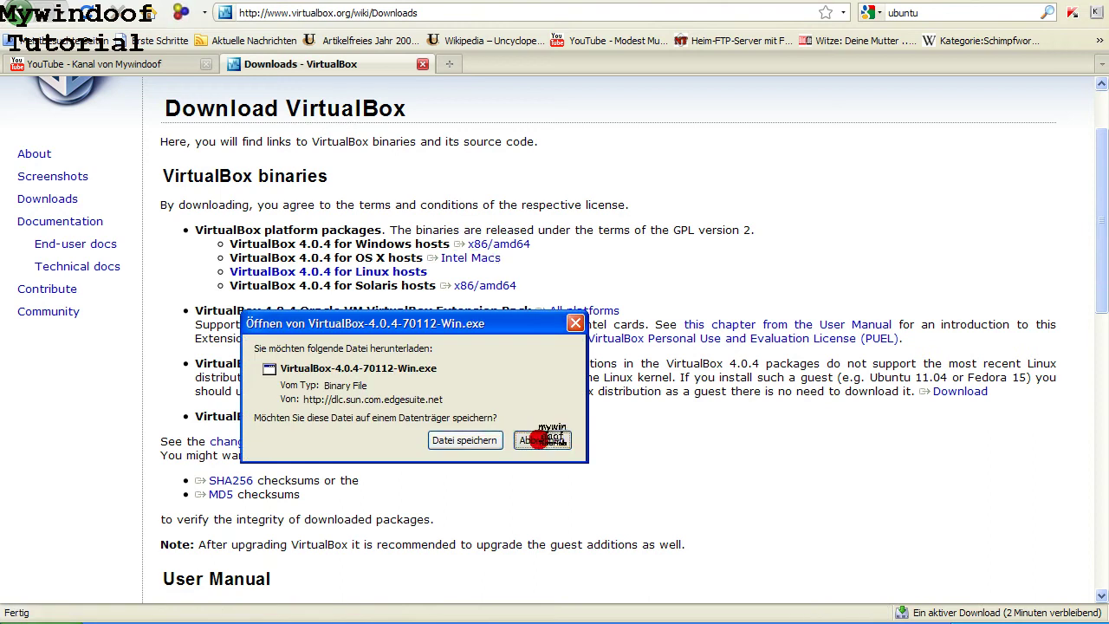
Step: Switch to the Virtual Box folder in Windows Explorer and rename the installer to VirtualBox-4.0.4-70112-Win.exe
{"action": "key", "text": "alt+Tab"}
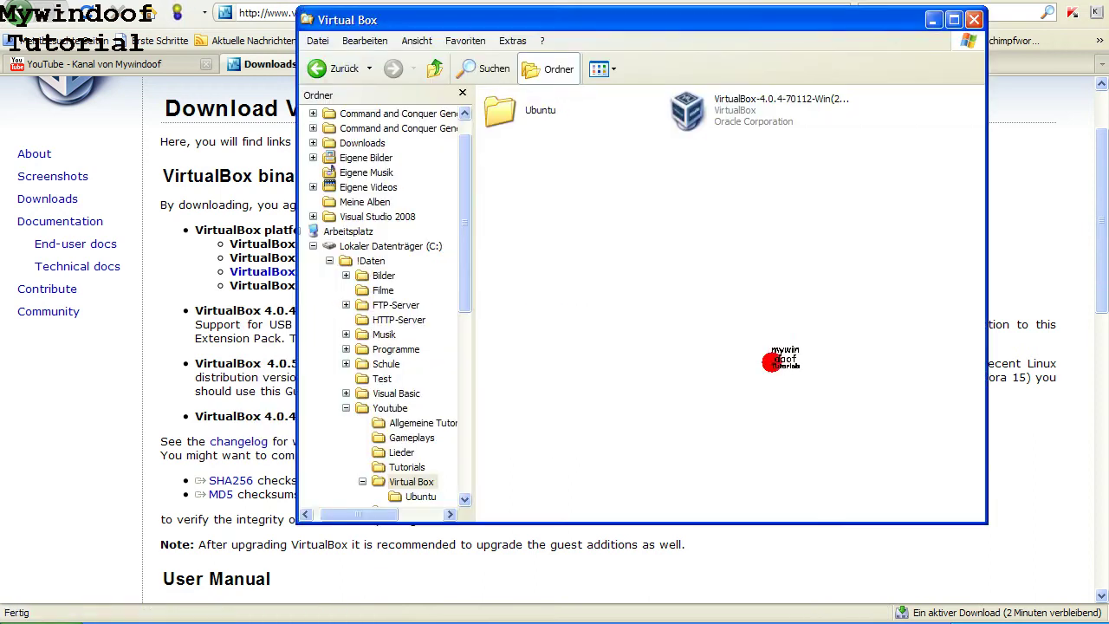
{"action": "left_click_drag", "start_coordinate": [818, 271], "coordinate": [723, 95]}
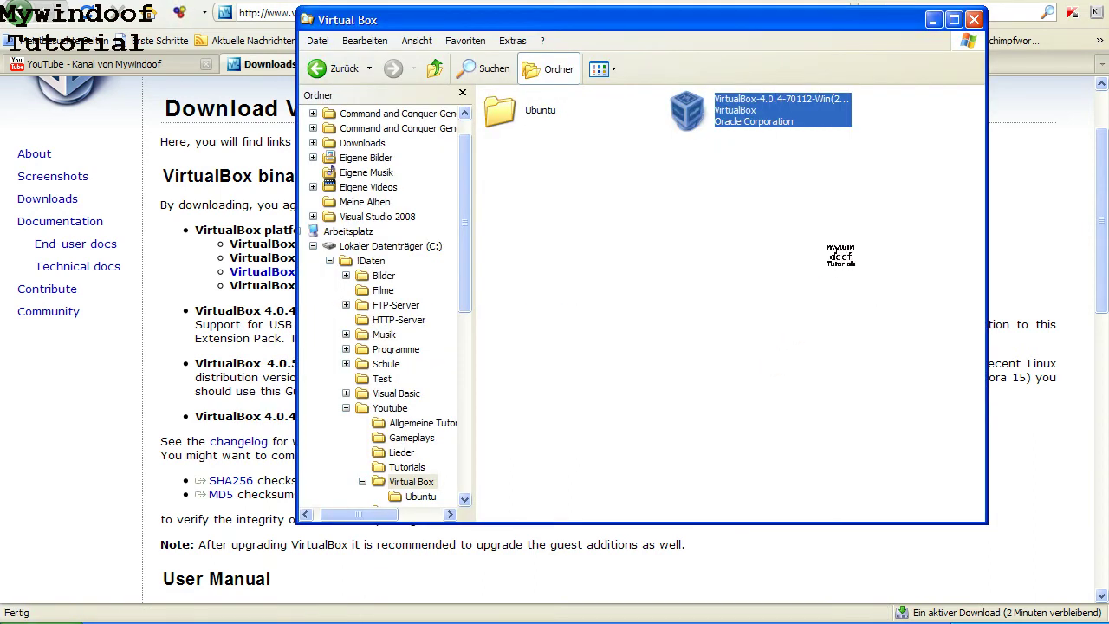
{"action": "left_click_drag", "start_coordinate": [857, 201], "coordinate": [717, 87]}
{"action": "left_click", "coordinate": [886, 314]}
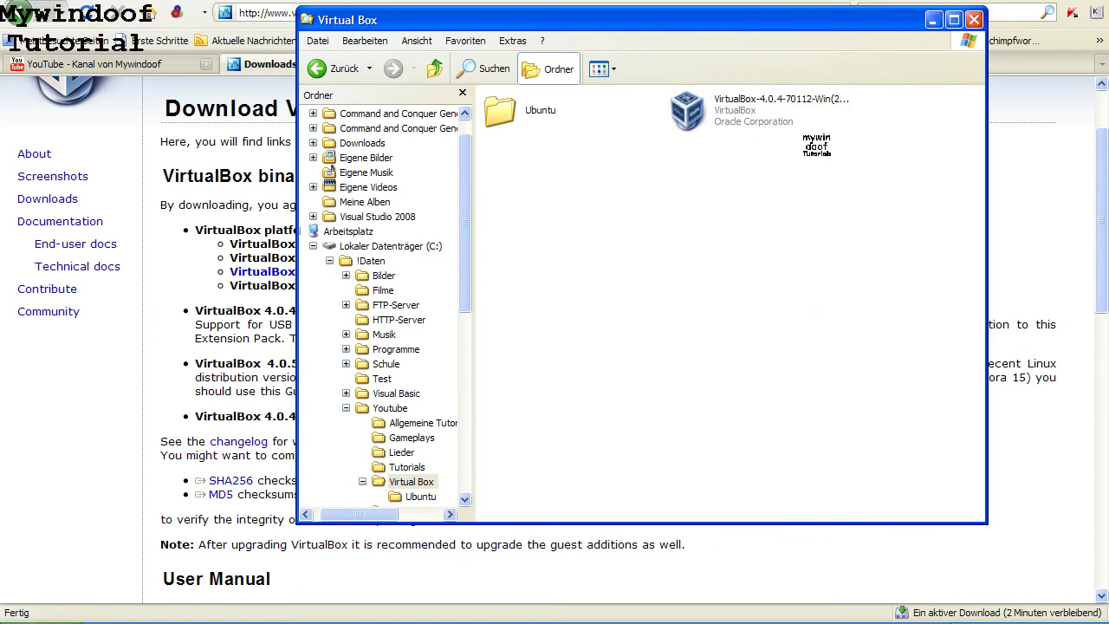
{"action": "left_click", "coordinate": [787, 113]}
{"action": "key", "text": "Menu"}
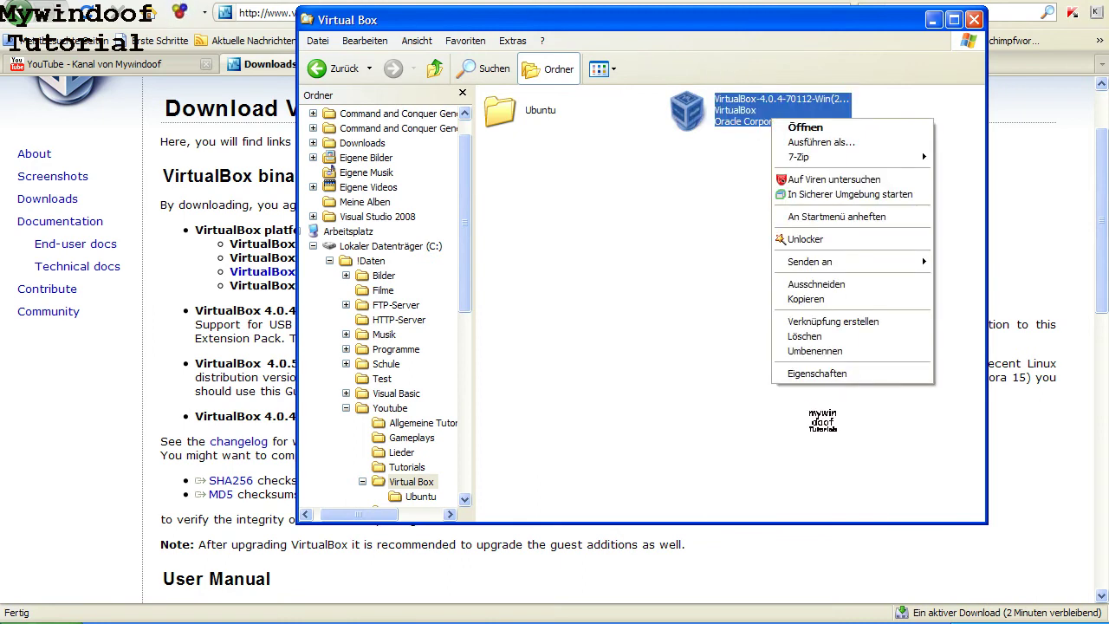
{"action": "left_click", "coordinate": [836, 351]}
{"action": "left_click", "coordinate": [833, 110]}
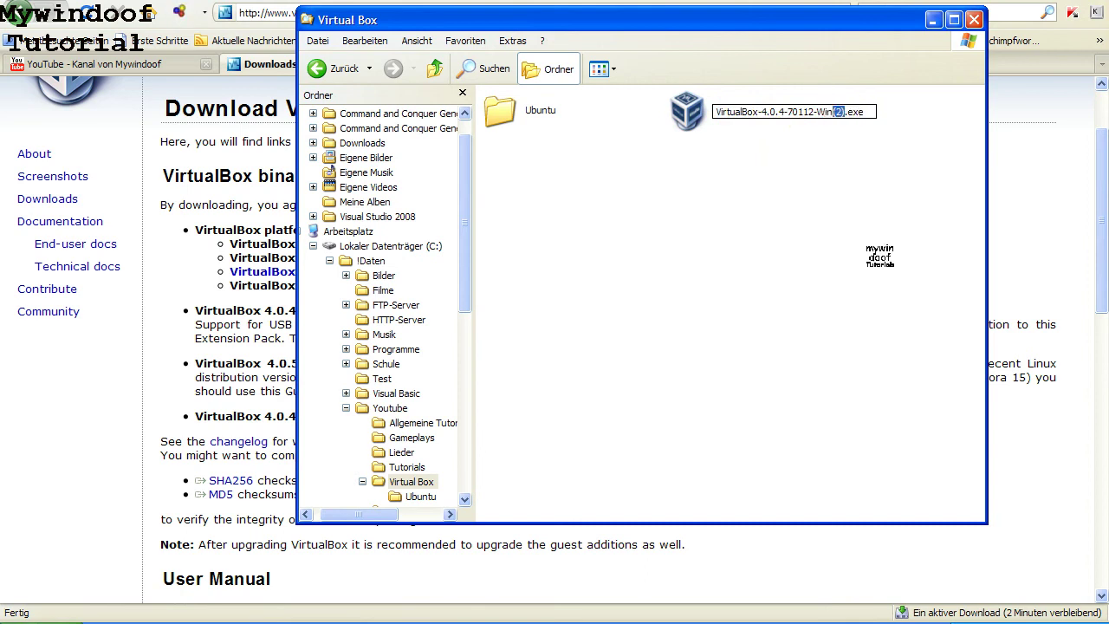
{"action": "key", "text": "Return"}
{"action": "left_click", "coordinate": [847, 251]}
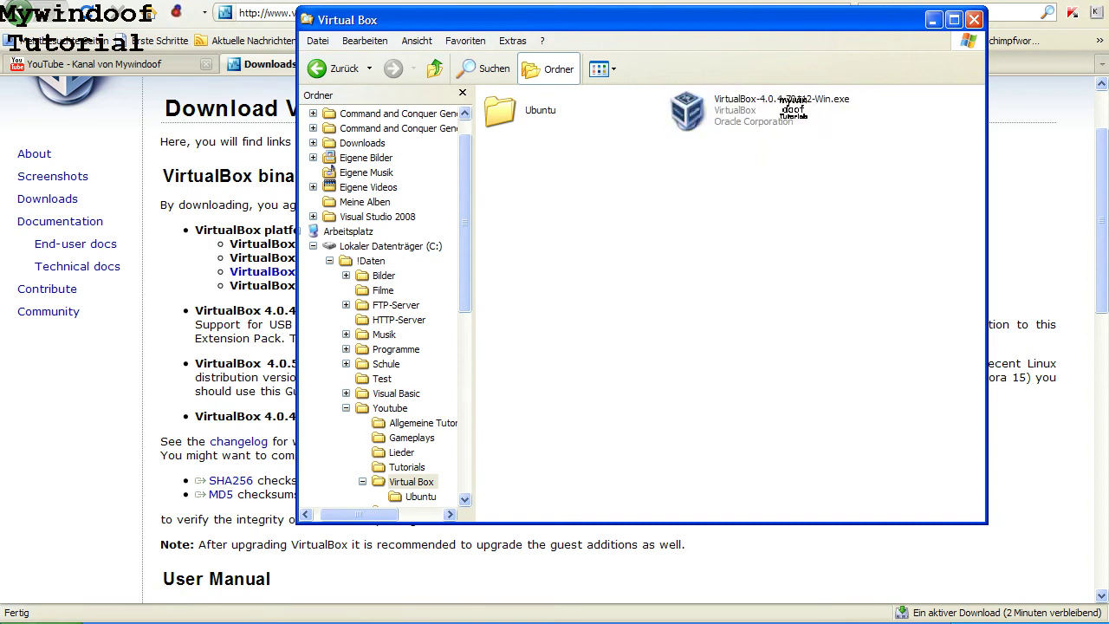
Step: Launch the VirtualBox-4.0.4-70112-Win.exe installer and allow it to run despite the security warning
{"action": "left_click", "coordinate": [762, 105]}
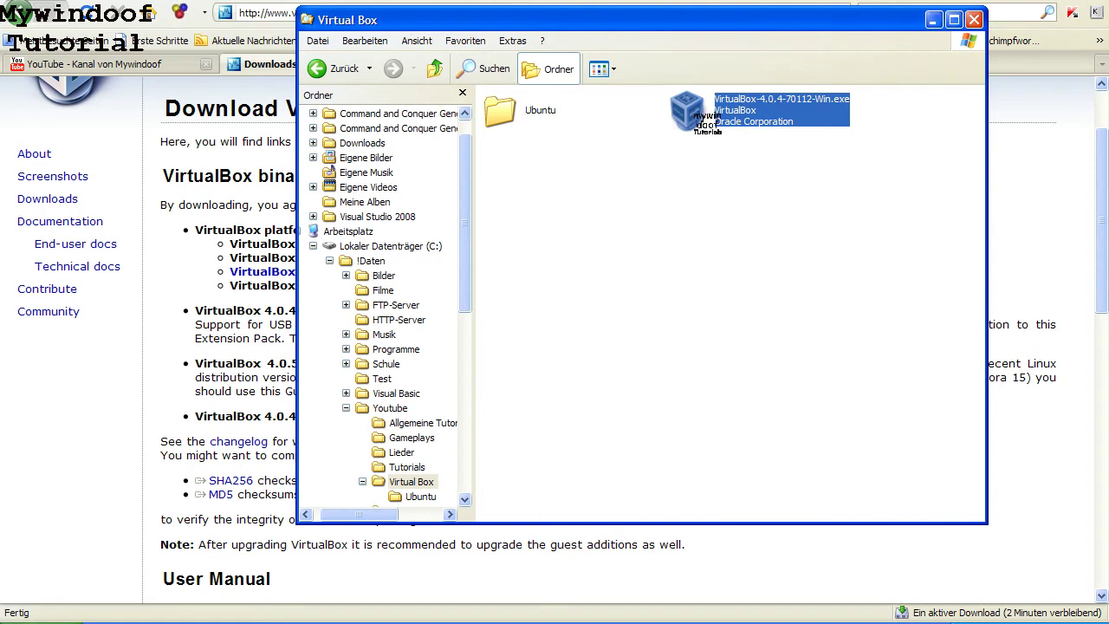
{"action": "left_click", "coordinate": [741, 26]}
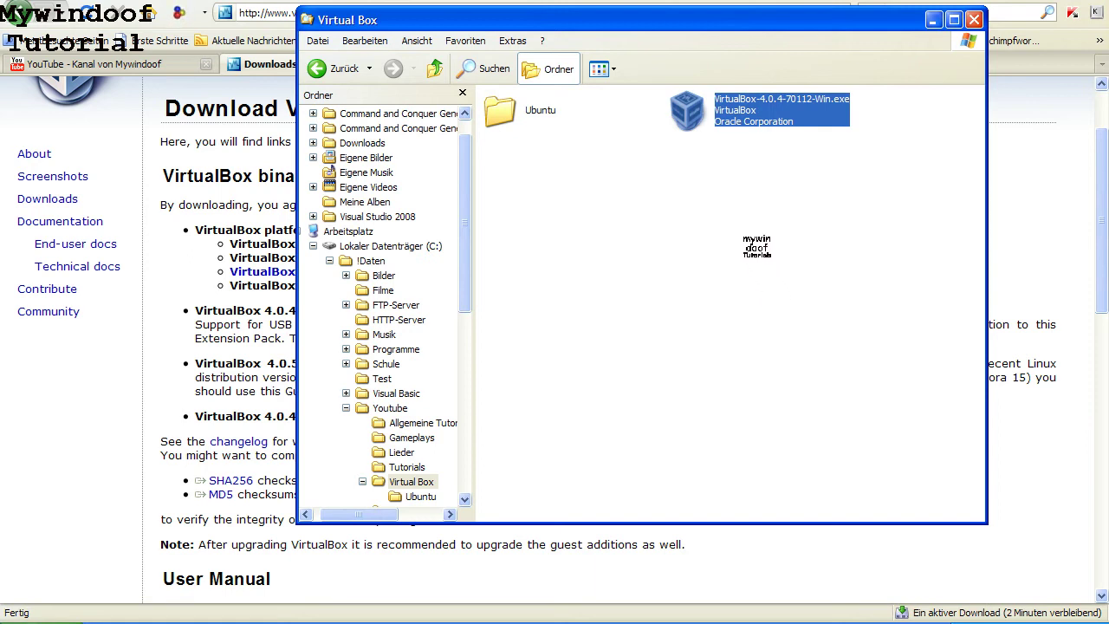
{"action": "key", "text": "Return"}
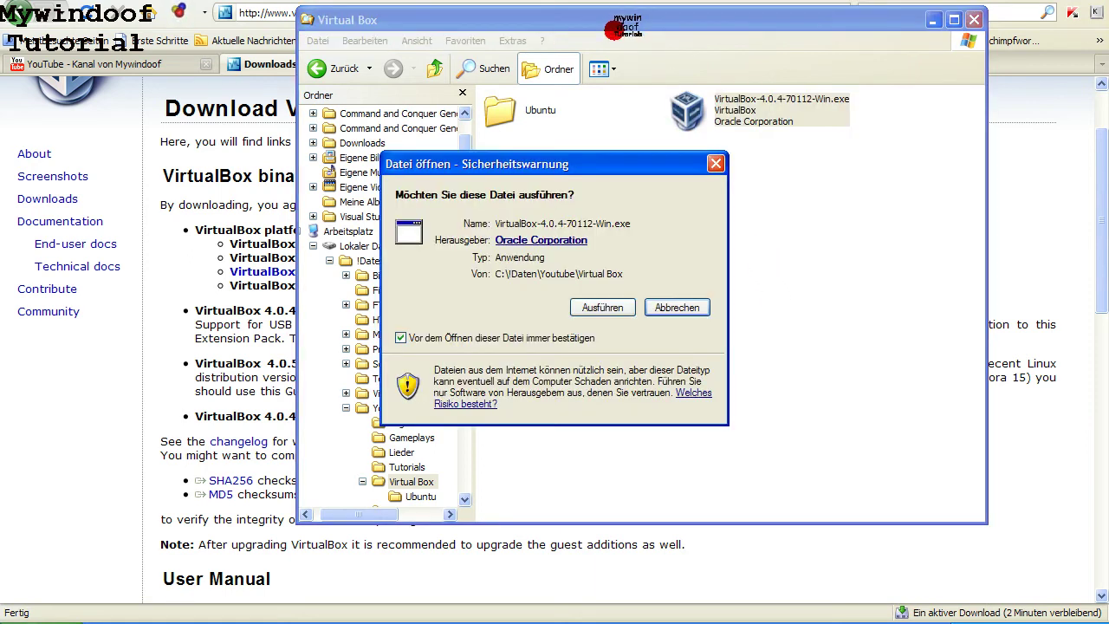
{"action": "left_click", "coordinate": [561, 304]}
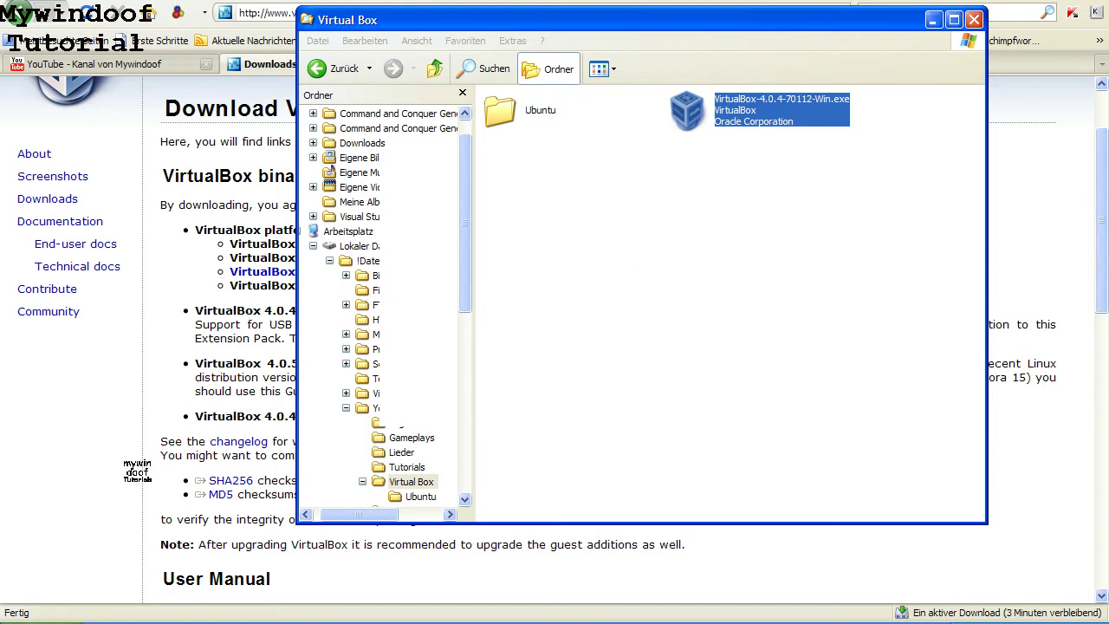
Step: Switch back to the browser, view the VirtualBox for Windows screenshot running Ubuntu 10.10, and return to the Screenshots page
{"action": "left_click", "coordinate": [133, 473]}
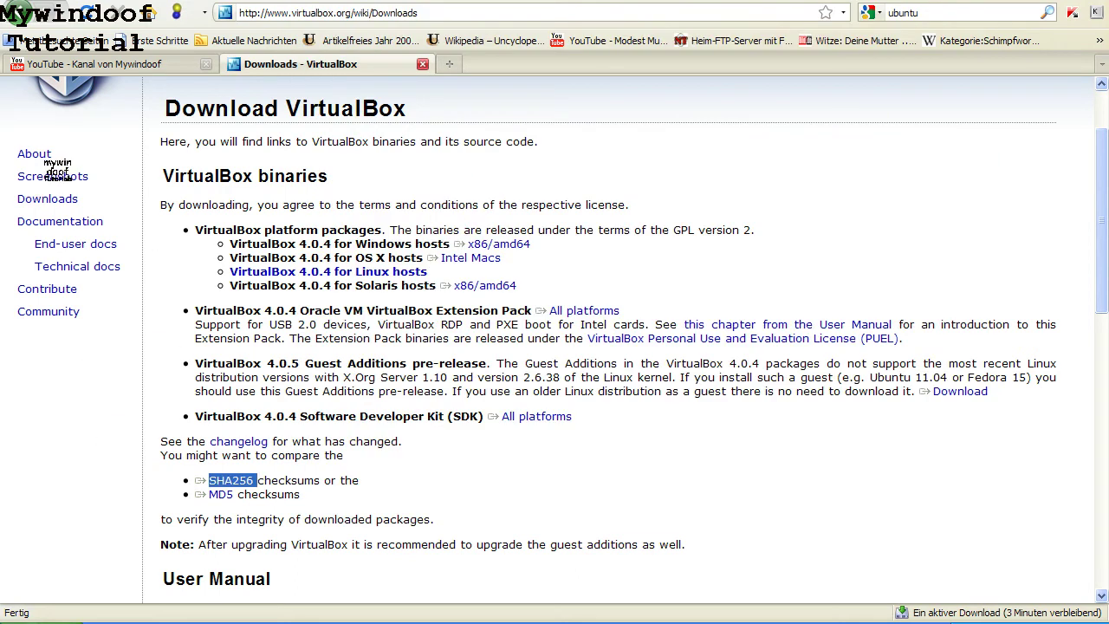
{"action": "left_click", "coordinate": [55, 174]}
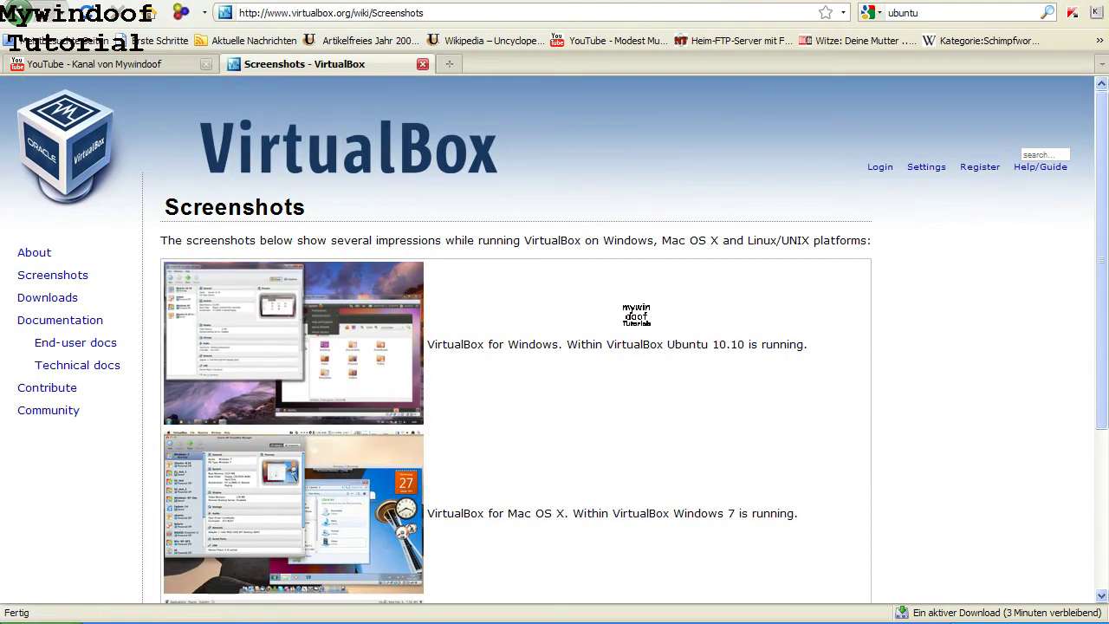
{"action": "left_click_drag", "start_coordinate": [621, 344], "coordinate": [750, 343]}
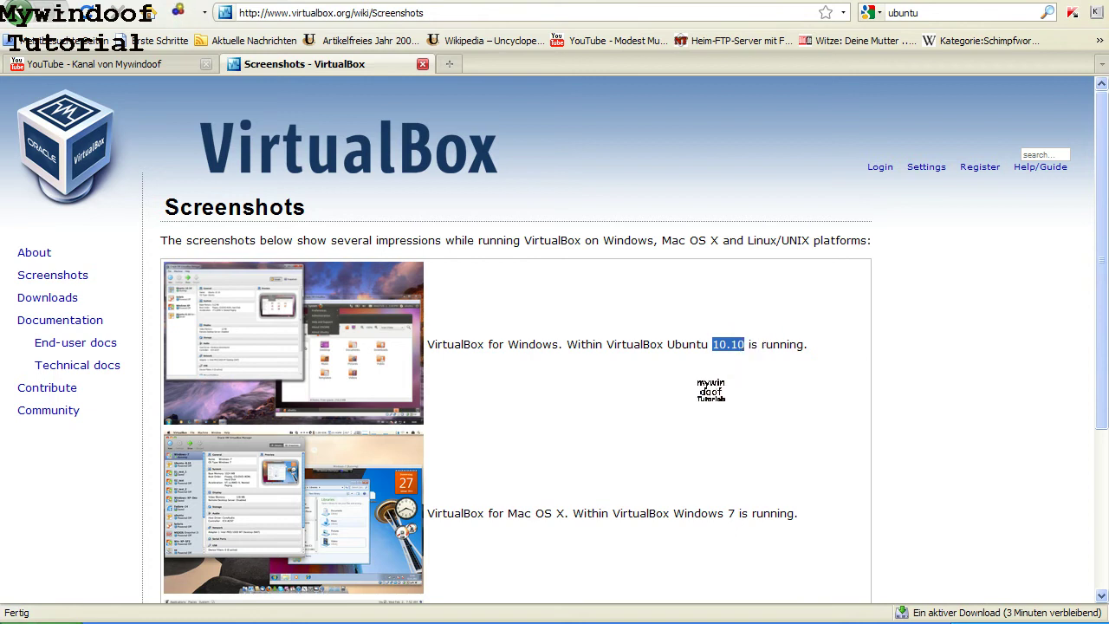
{"action": "left_click", "coordinate": [700, 391]}
{"action": "left_click", "coordinate": [257, 312]}
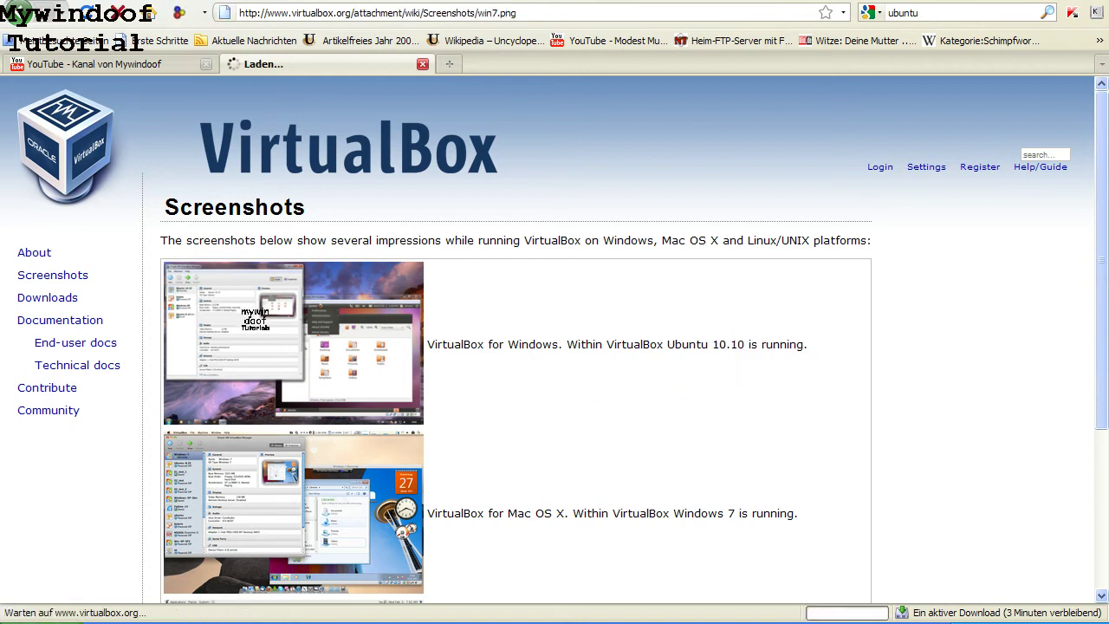
{"action": "scroll", "coordinate": [345, 407], "scroll_direction": "down", "scroll_amount": 4}
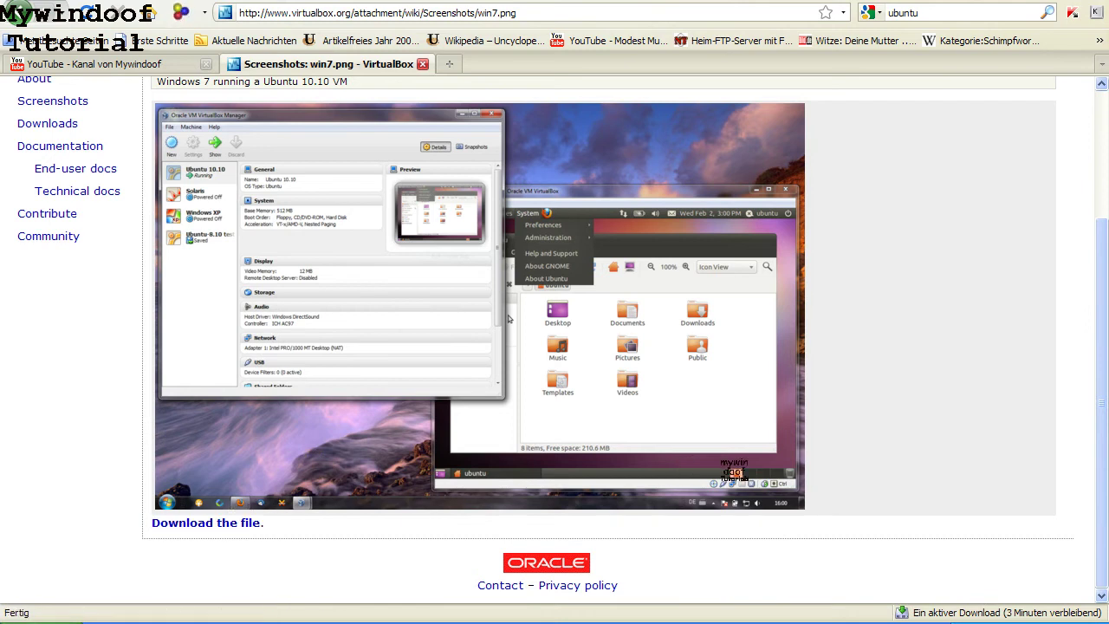
{"action": "scroll", "coordinate": [164, 480], "scroll_direction": "up", "scroll_amount": 4}
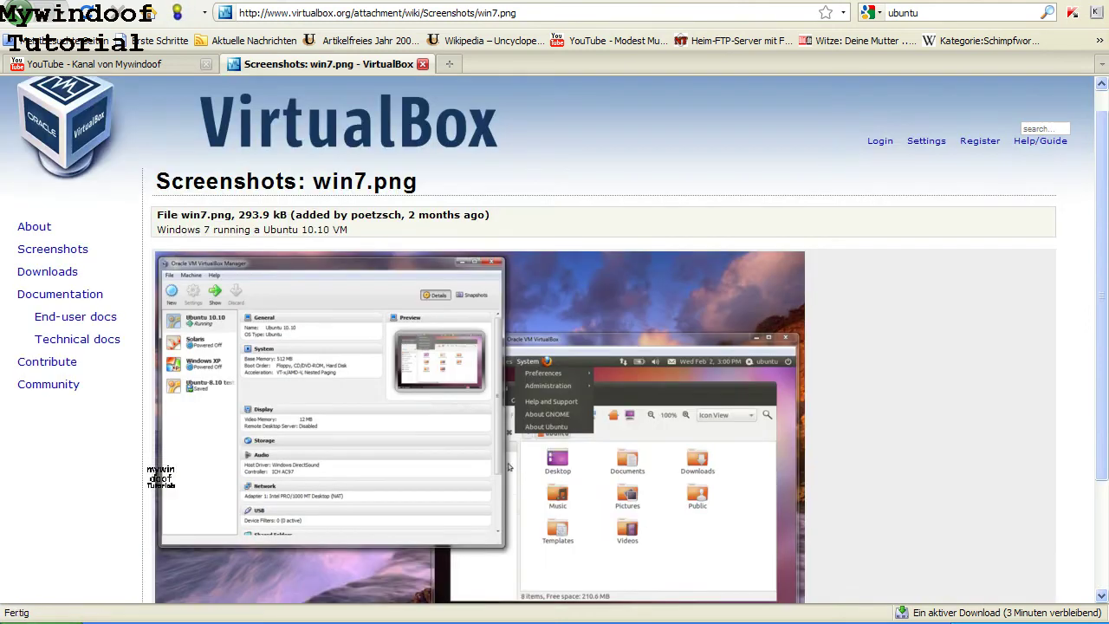
{"action": "left_click", "coordinate": [43, 276]}
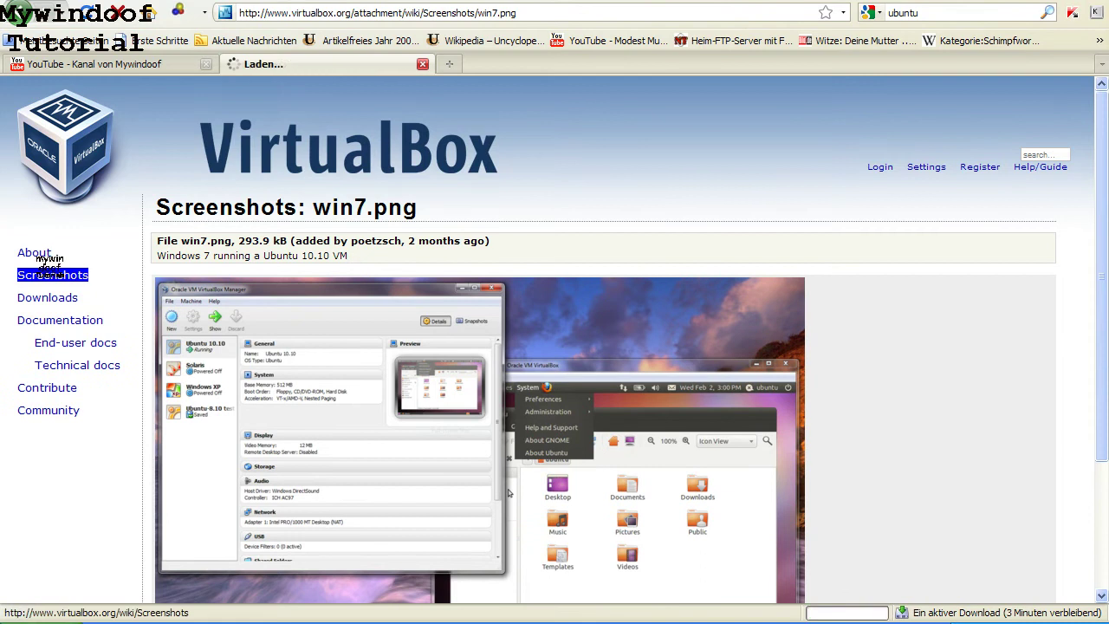
Step: View the VirtualBox for Linux/UNIX screenshot running Windows XP and return to the Screenshots page
{"action": "left_click", "coordinate": [330, 616]}
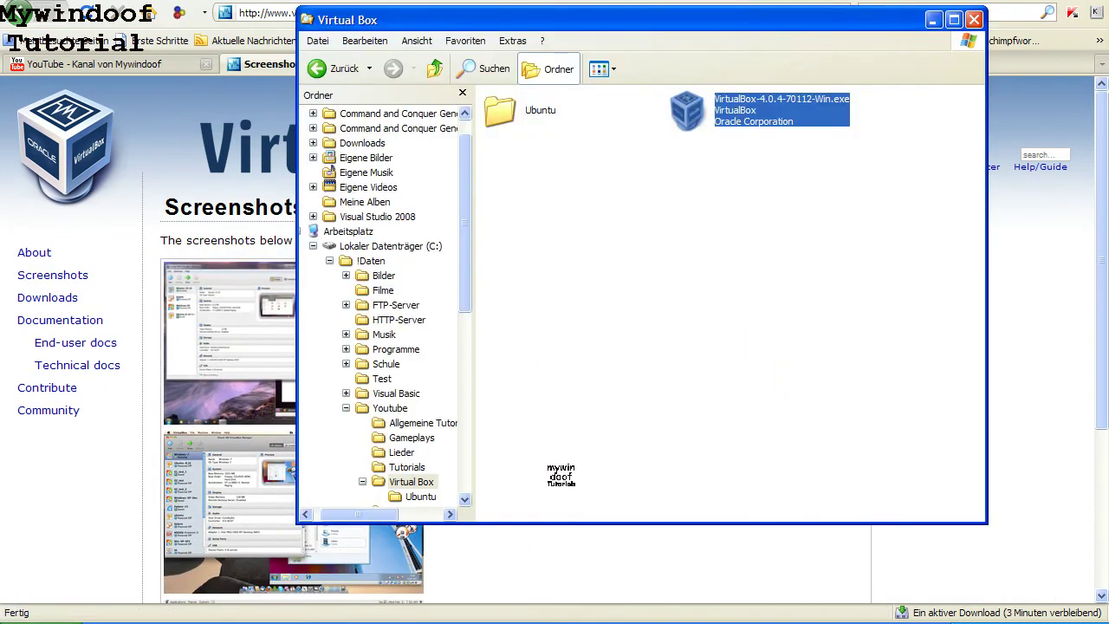
{"action": "left_click", "coordinate": [124, 500]}
{"action": "scroll", "coordinate": [127, 492], "scroll_direction": "down", "scroll_amount": 5}
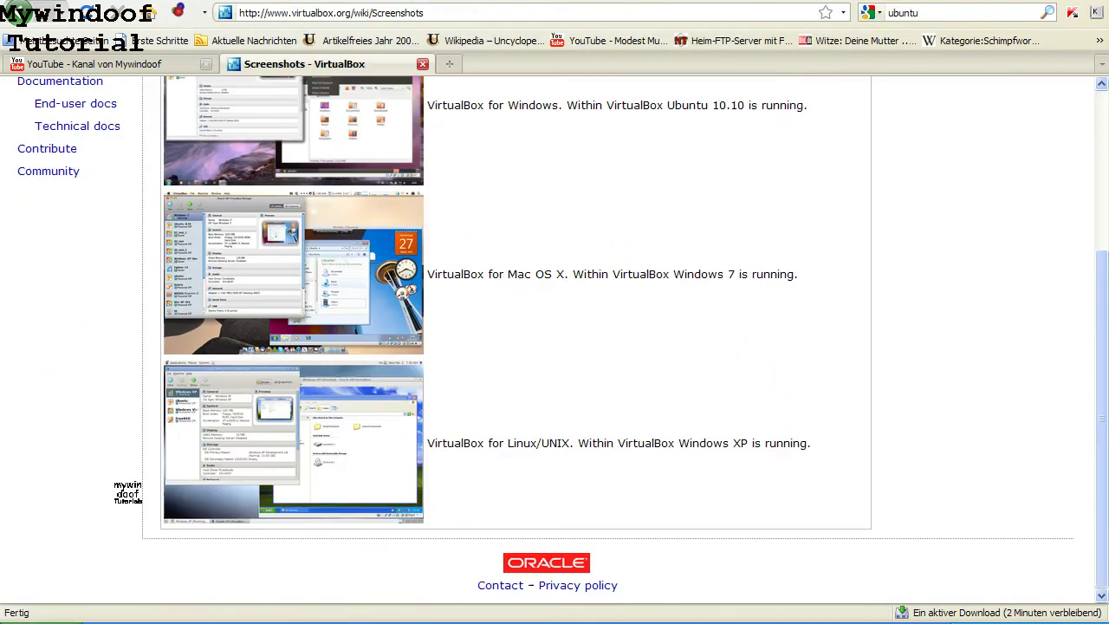
{"action": "left_click_drag", "start_coordinate": [474, 442], "coordinate": [537, 443]}
{"action": "left_click", "coordinate": [538, 443]}
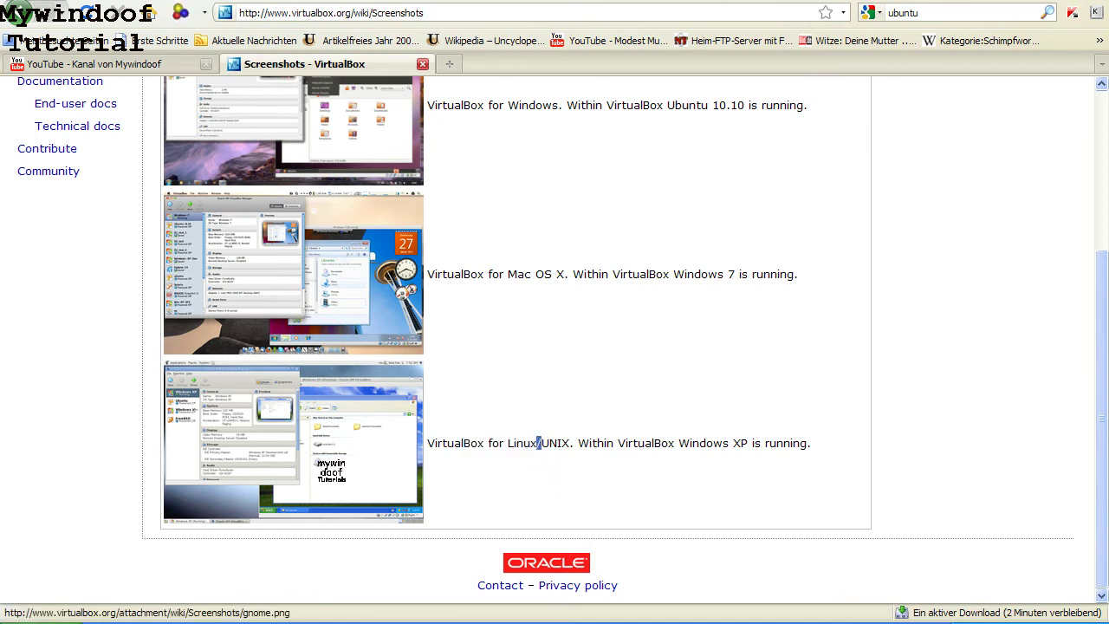
{"action": "left_click", "coordinate": [320, 463]}
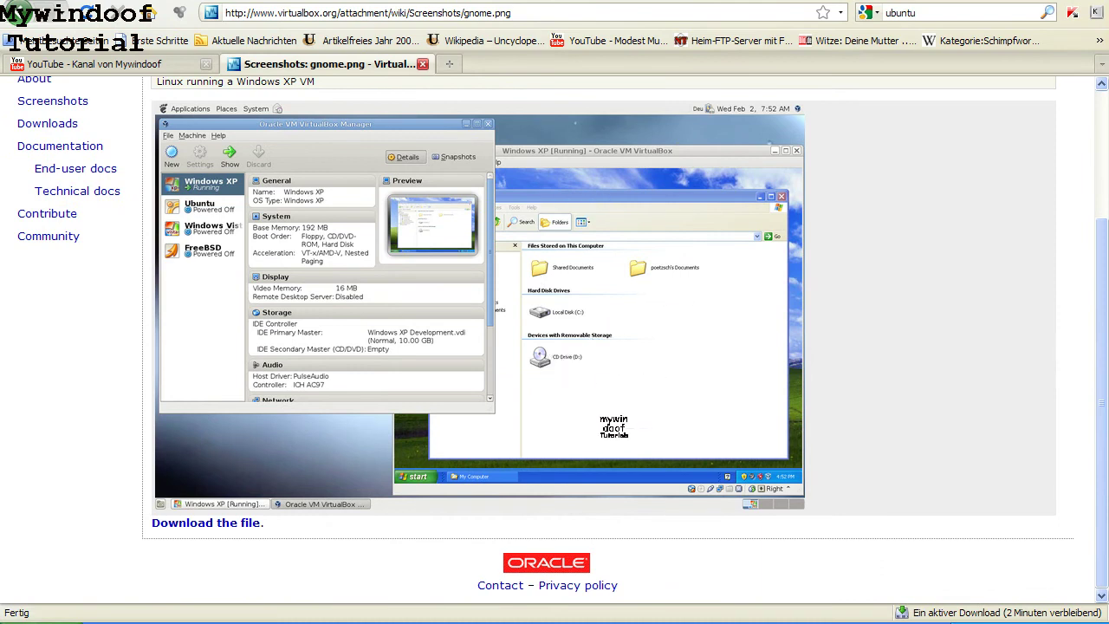
{"action": "scroll", "coordinate": [387, 488], "scroll_direction": "up", "scroll_amount": 3}
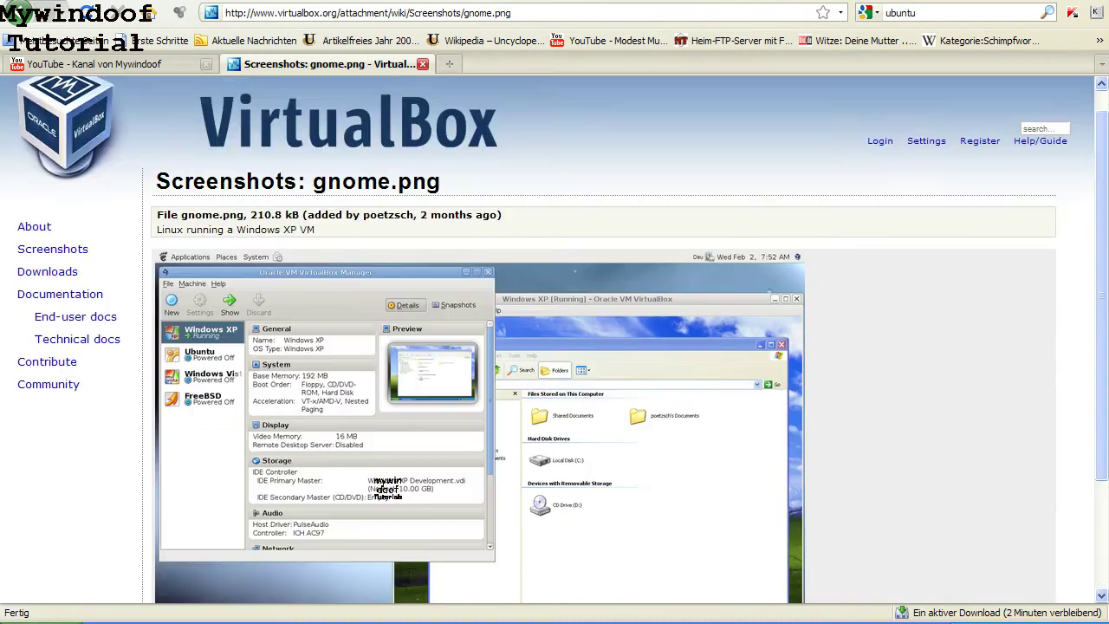
{"action": "key", "text": "alt+Left"}
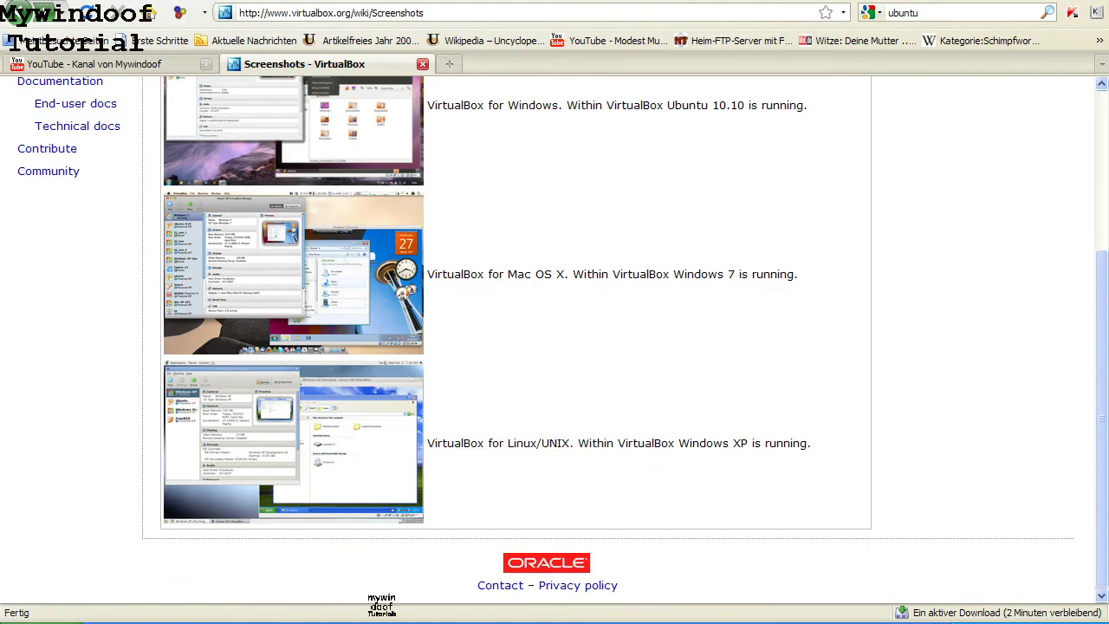
Step: Bring the Virtual Box folder window forward and minimize it
{"action": "left_click", "coordinate": [294, 619]}
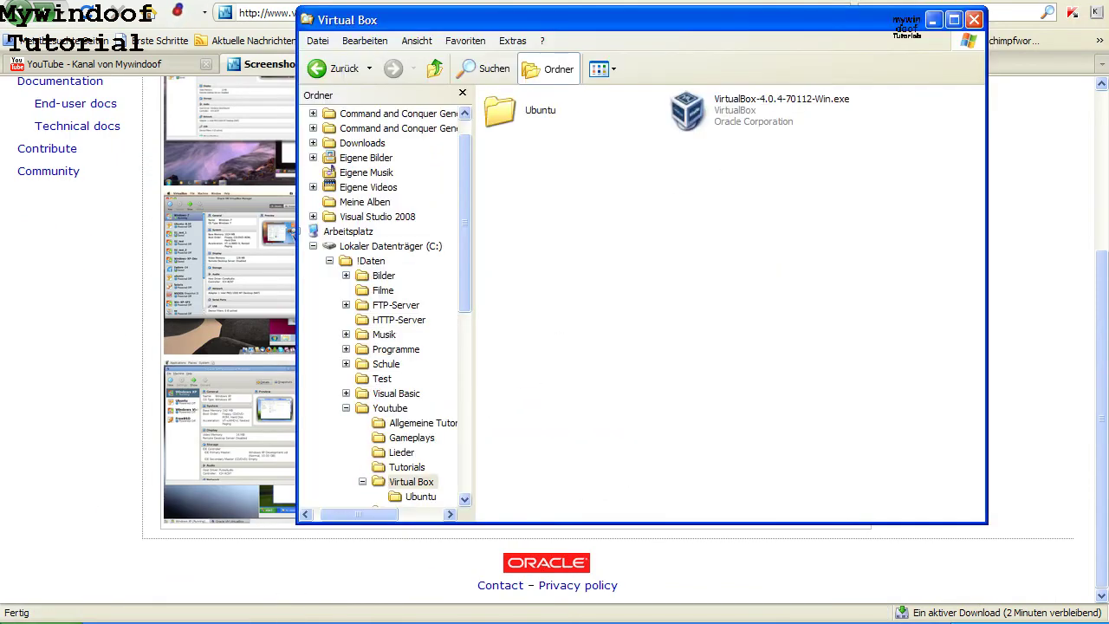
{"action": "left_click", "coordinate": [933, 19]}
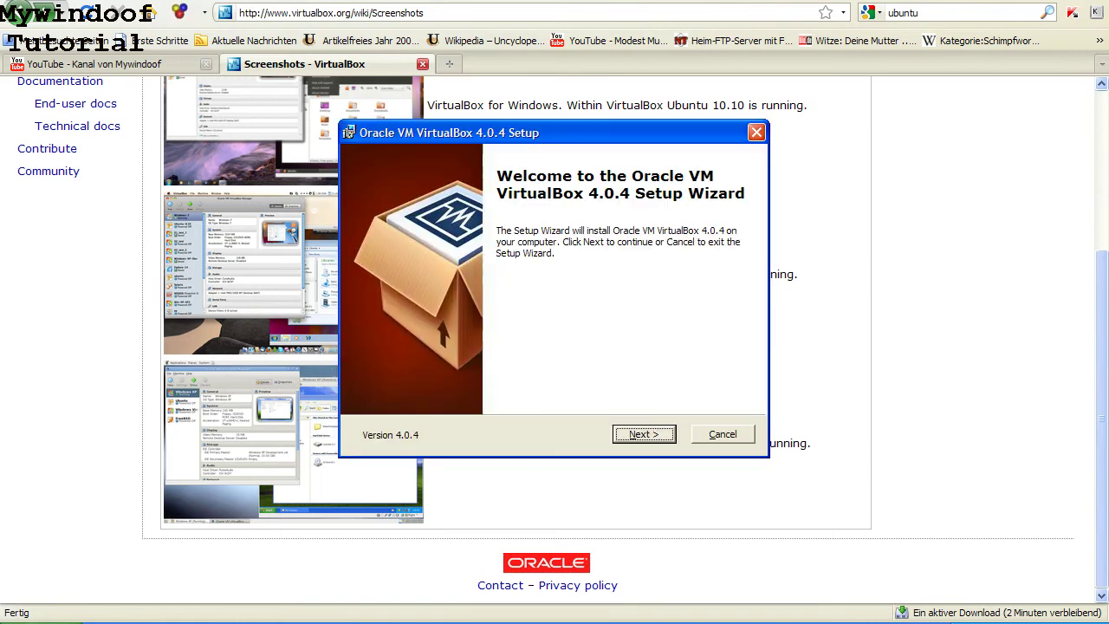
Step: Proceed to the custom setup, review the USB, networking and Python support features, and accept the default feature selection and install location
{"action": "left_click", "coordinate": [656, 428]}
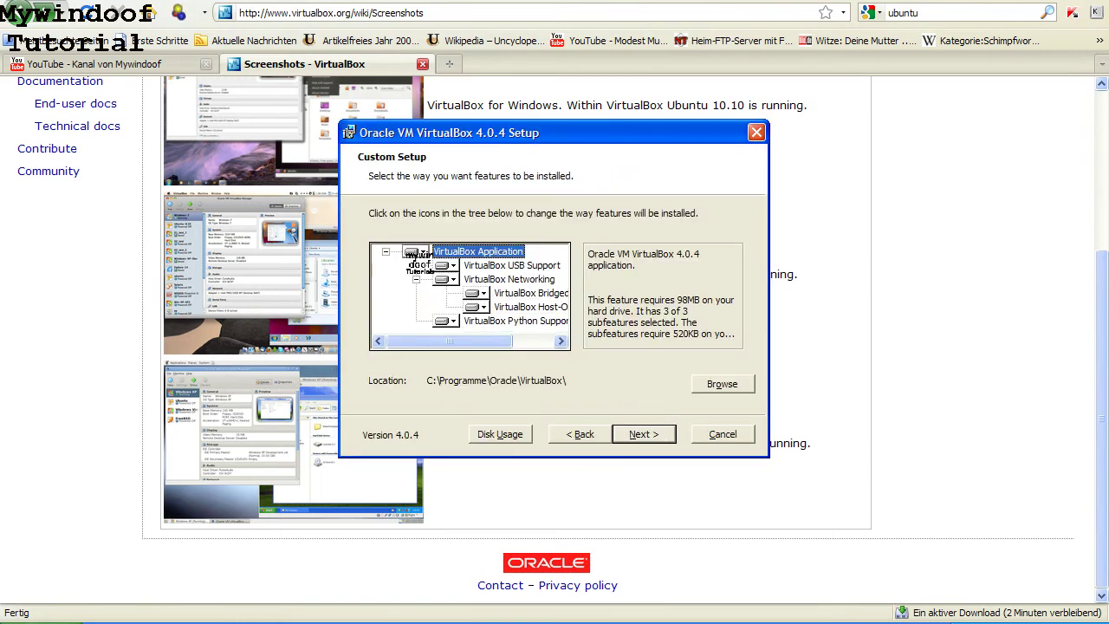
{"action": "left_click", "coordinate": [511, 279]}
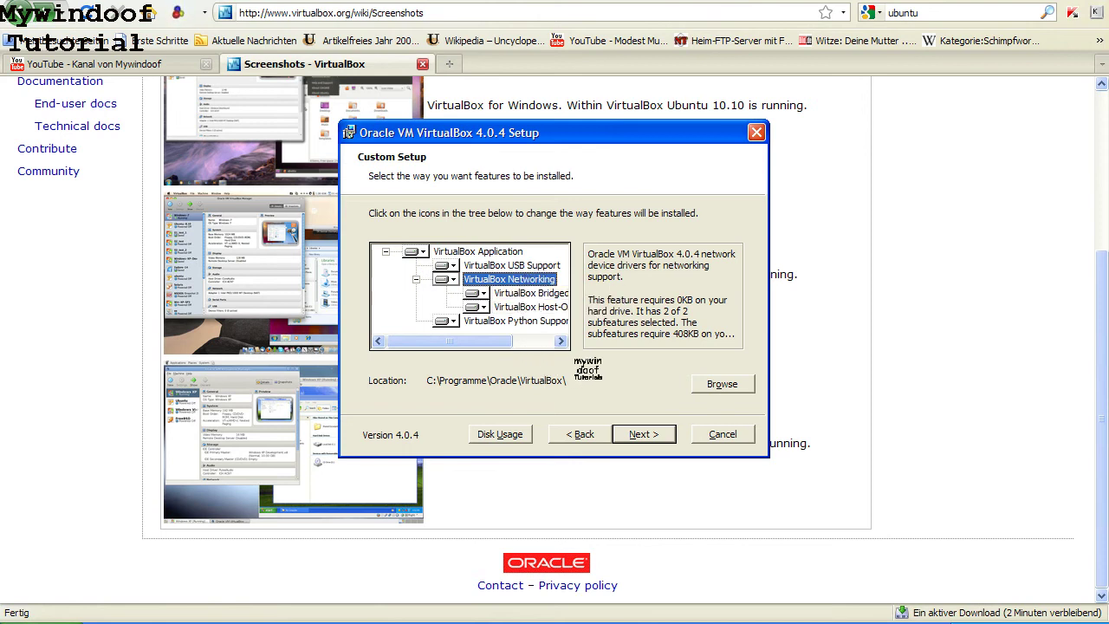
{"action": "left_click", "coordinate": [519, 292]}
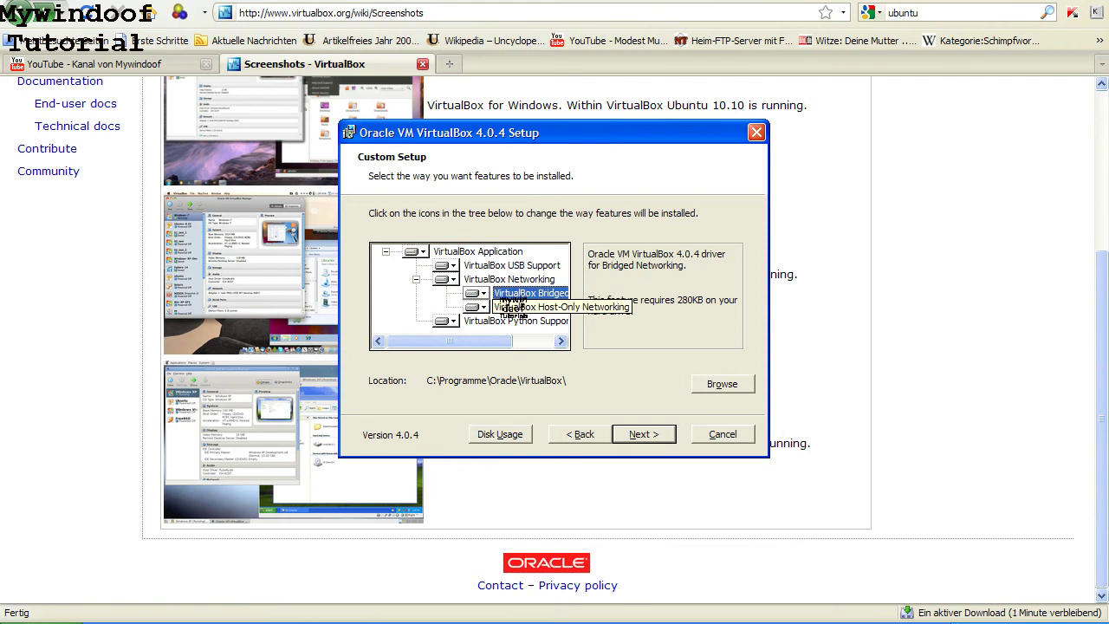
{"action": "left_click", "coordinate": [509, 321]}
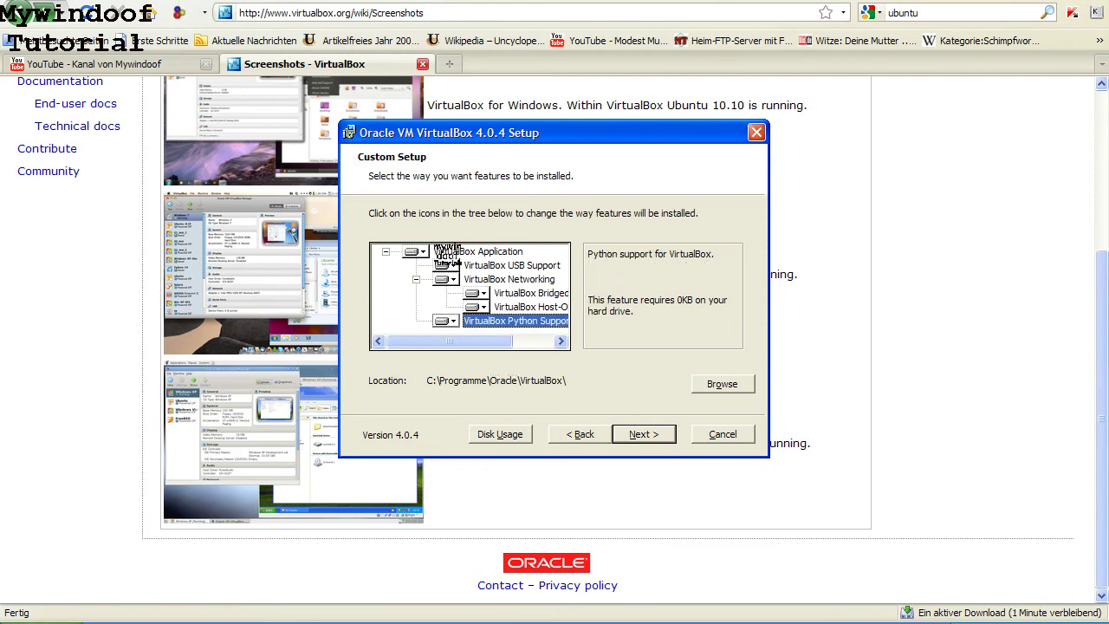
{"action": "left_click", "coordinate": [498, 265]}
{"action": "left_click", "coordinate": [506, 251]}
{"action": "left_click", "coordinate": [500, 265]}
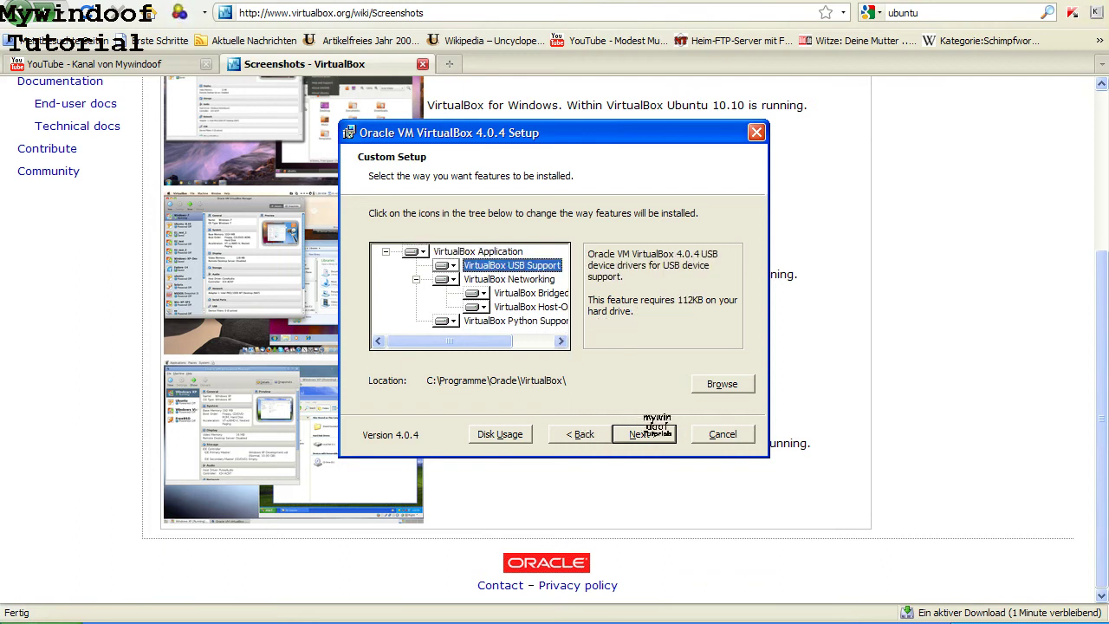
{"action": "left_click", "coordinate": [642, 434]}
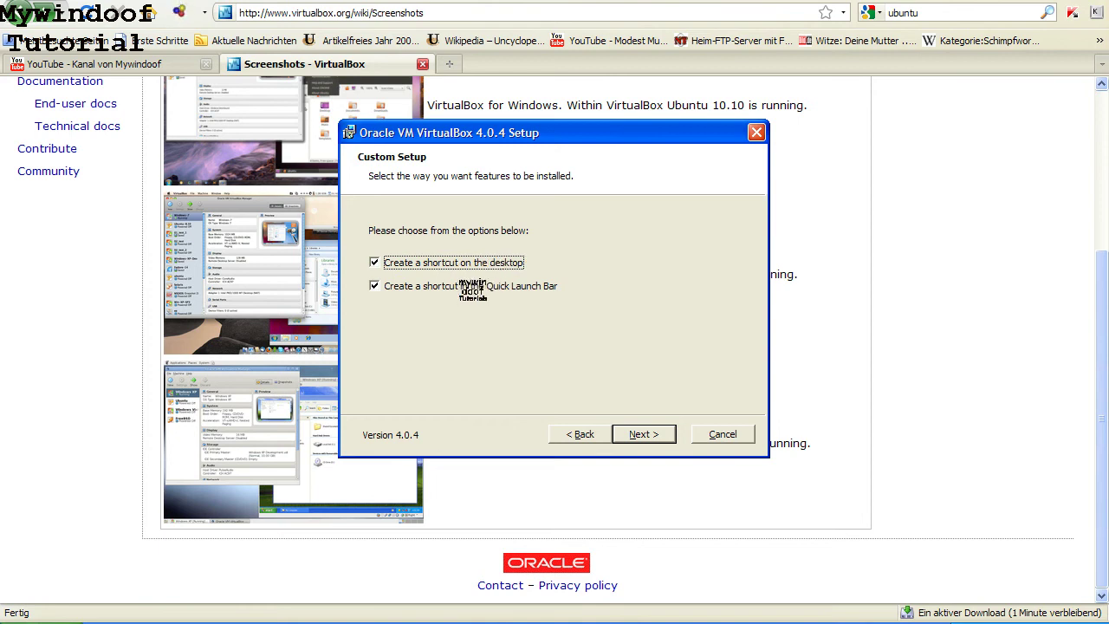
Step: Disable the Quick Launch Bar shortcut, accept the network interfaces warning and start the VirtualBox installation
{"action": "left_click", "coordinate": [472, 286]}
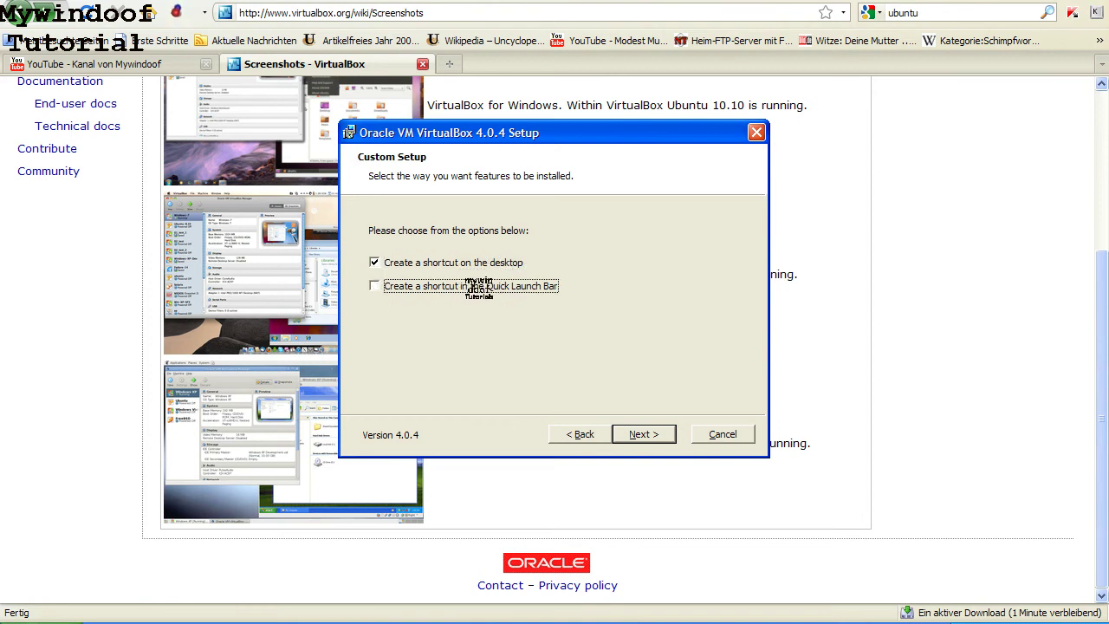
{"action": "left_click", "coordinate": [643, 434]}
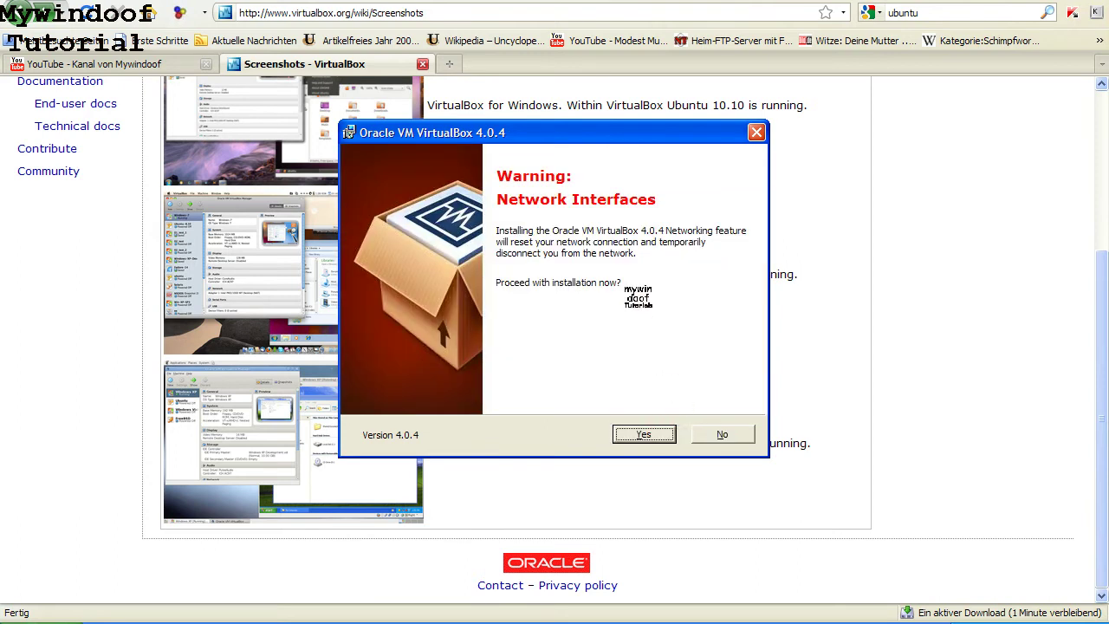
{"action": "left_click", "coordinate": [663, 431]}
{"action": "left_click", "coordinate": [665, 432]}
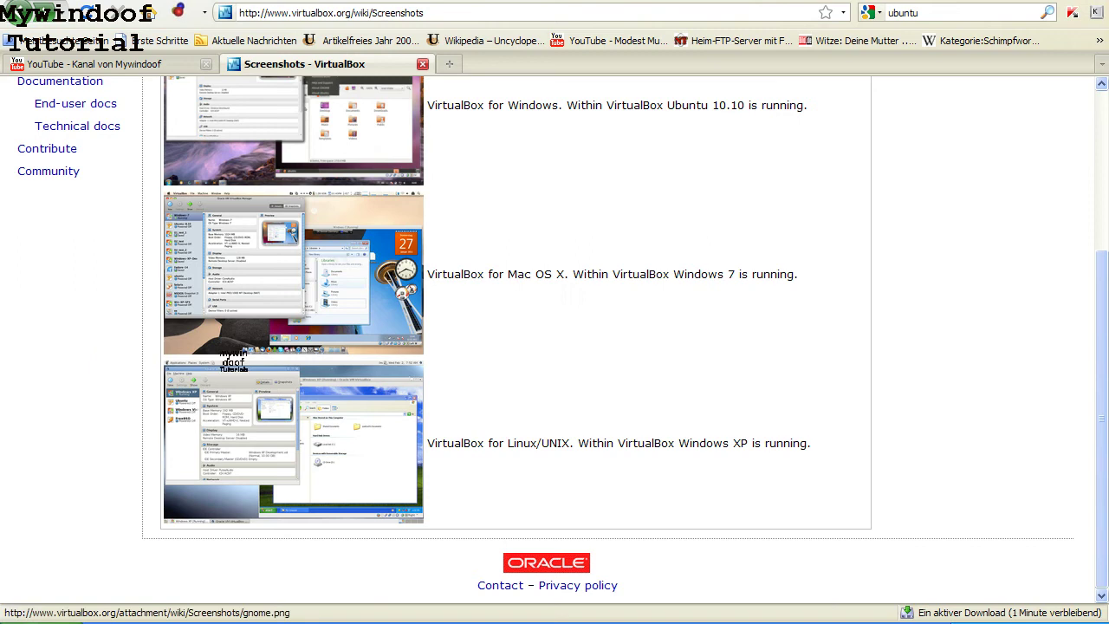
Step: Look over the VirtualBox Screenshots page during the installation and bring the setup window forward to check its progress
{"action": "scroll", "coordinate": [554, 337], "scroll_direction": "up", "scroll_amount": 5}
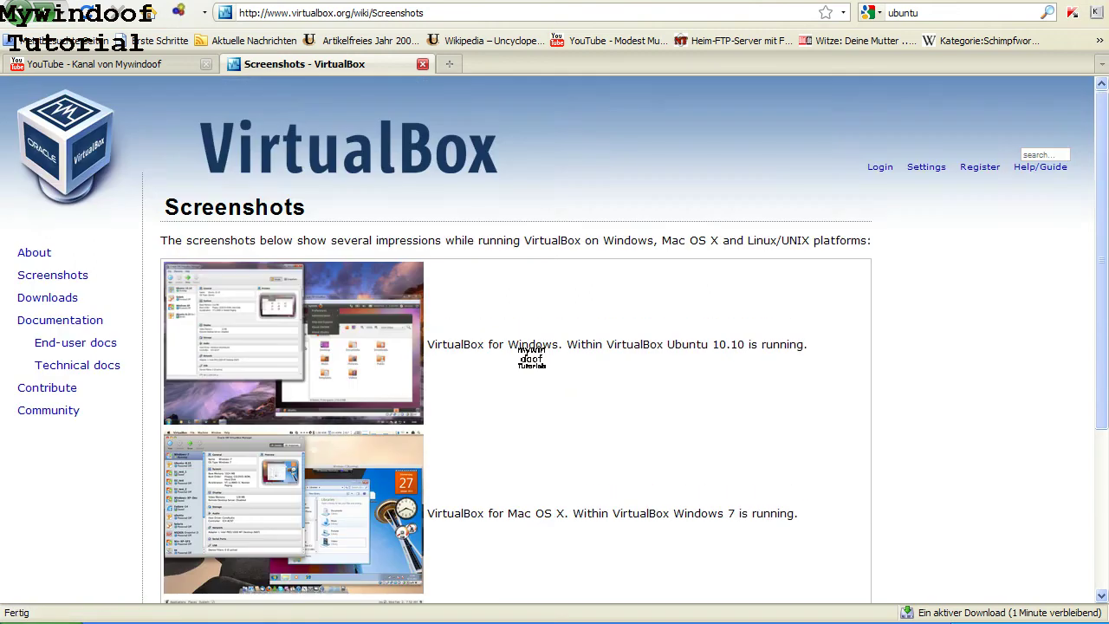
{"action": "scroll", "coordinate": [554, 338], "scroll_direction": "down", "scroll_amount": 4}
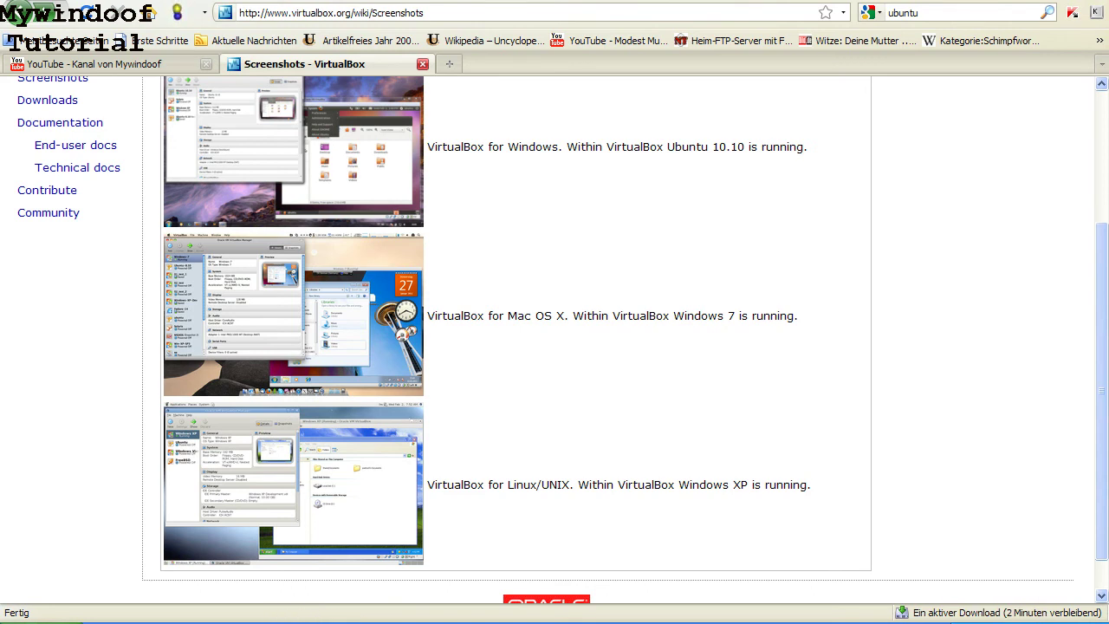
{"action": "left_click", "coordinate": [563, 622]}
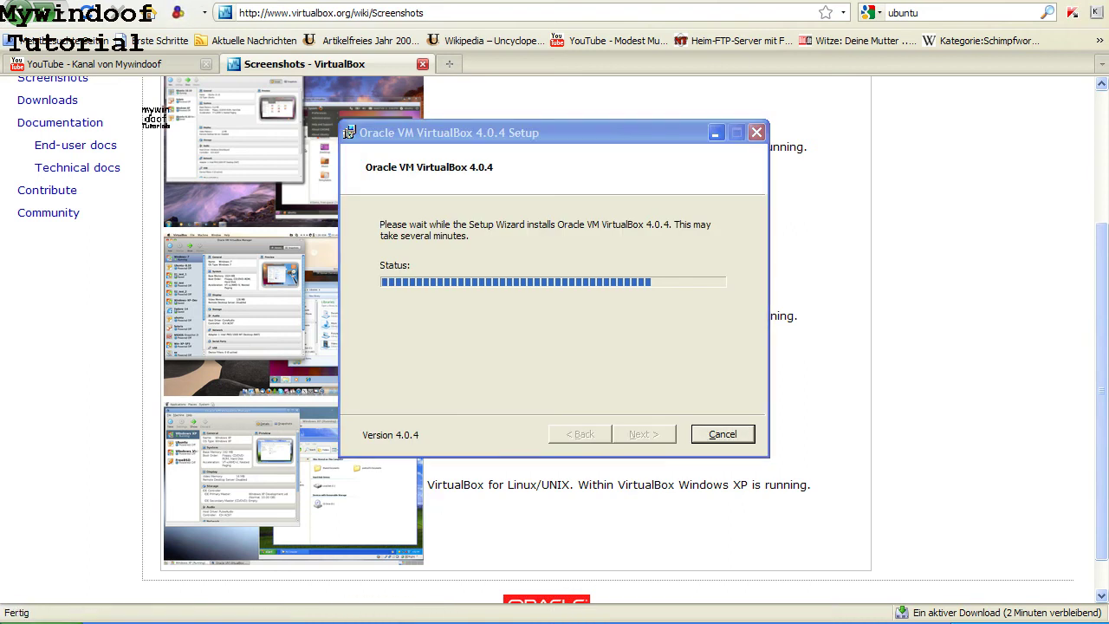
Step: Bring up the Downloads window, widen it to show the full entries, and inspect the actions available for ubuntu-10.10-desktop-i386.iso
{"action": "key", "text": "alt+Tab"}
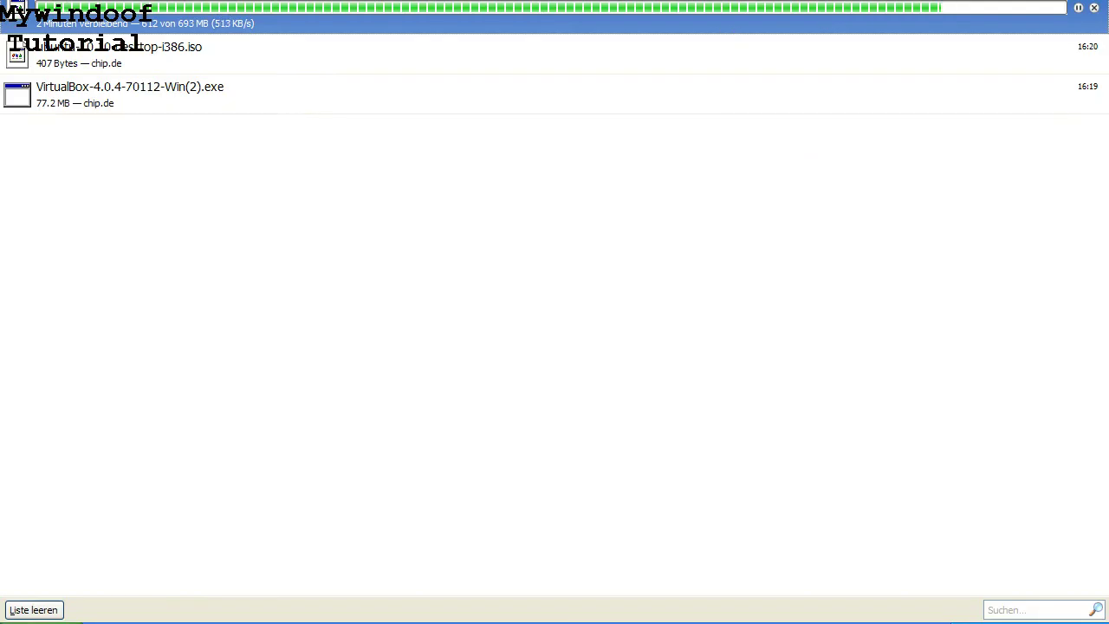
{"action": "key", "text": "alt+Tab"}
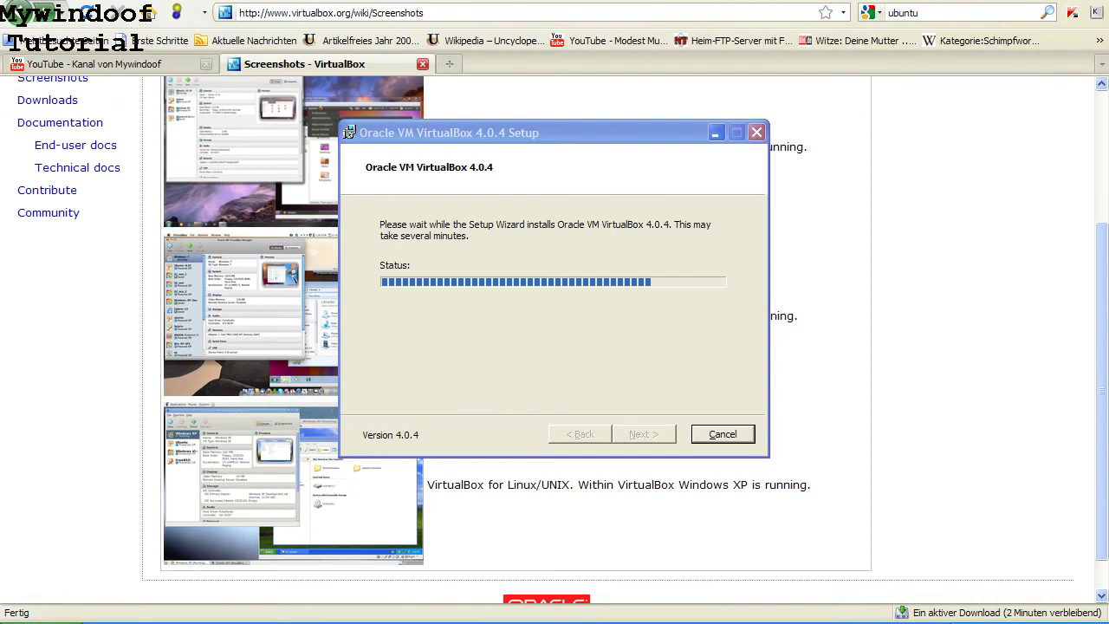
{"action": "key", "text": "alt+Tab"}
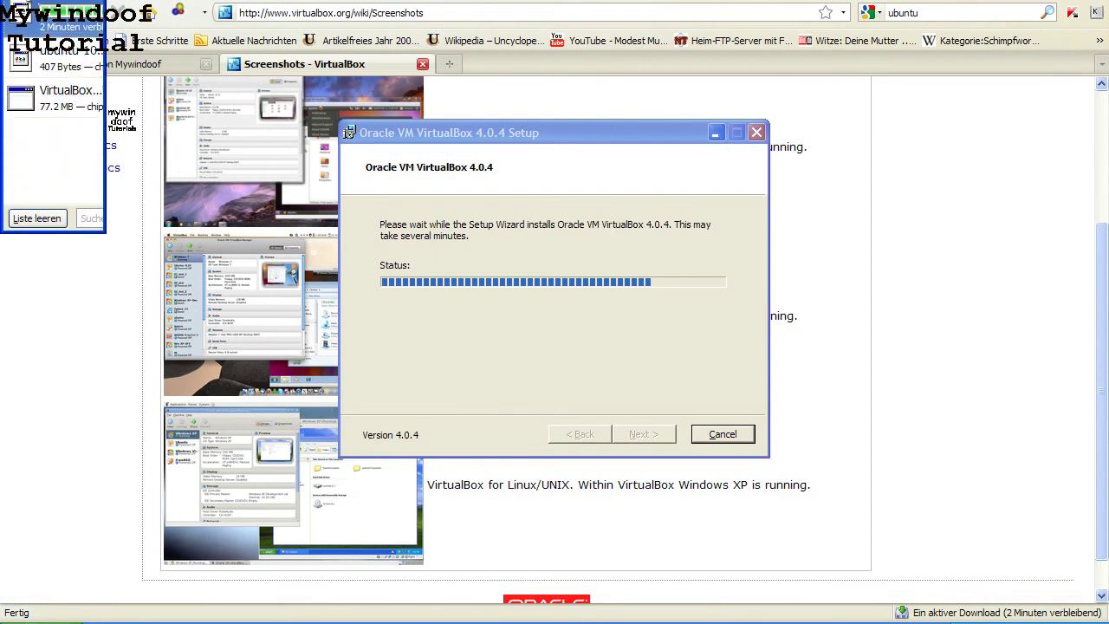
{"action": "left_click_drag", "start_coordinate": [107, 178], "coordinate": [407, 117]}
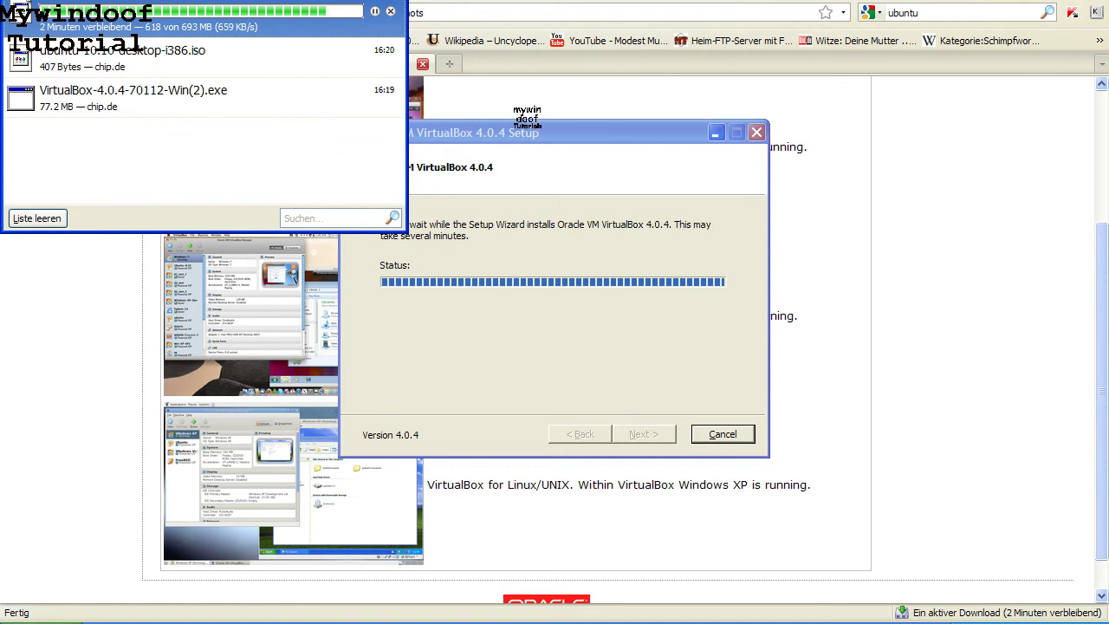
{"action": "left_click", "coordinate": [241, 155]}
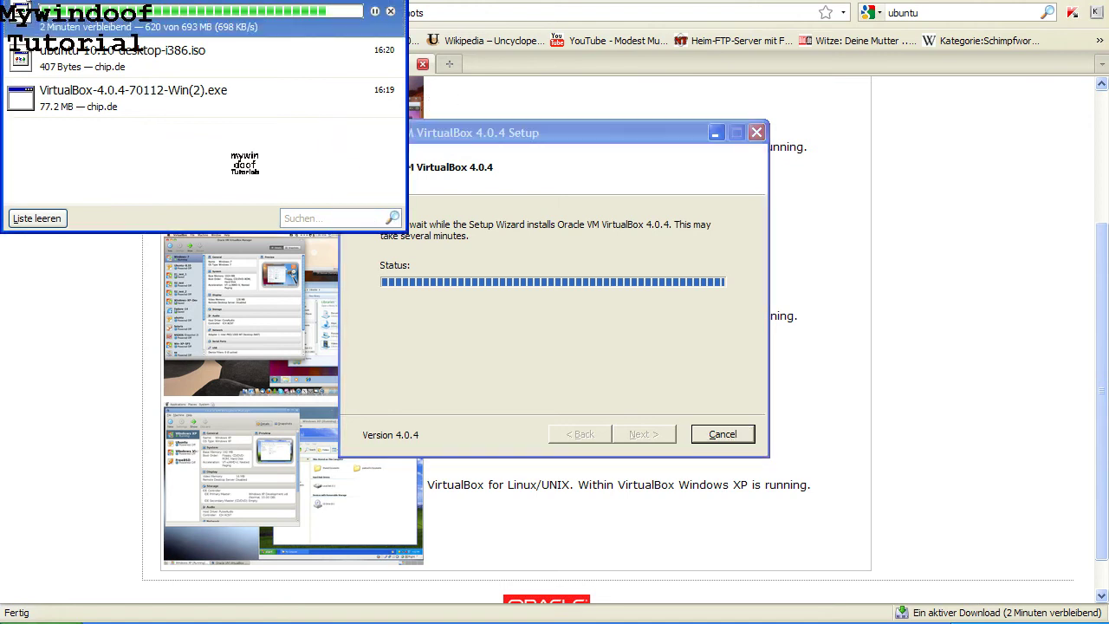
{"action": "right_click", "coordinate": [239, 53]}
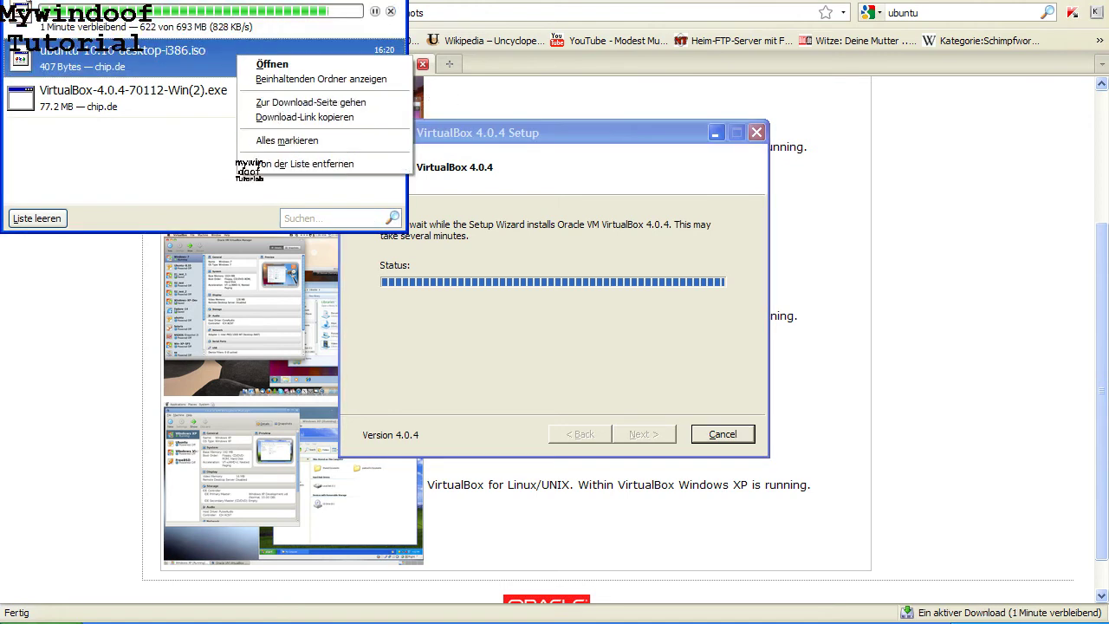
{"action": "left_click", "coordinate": [230, 177]}
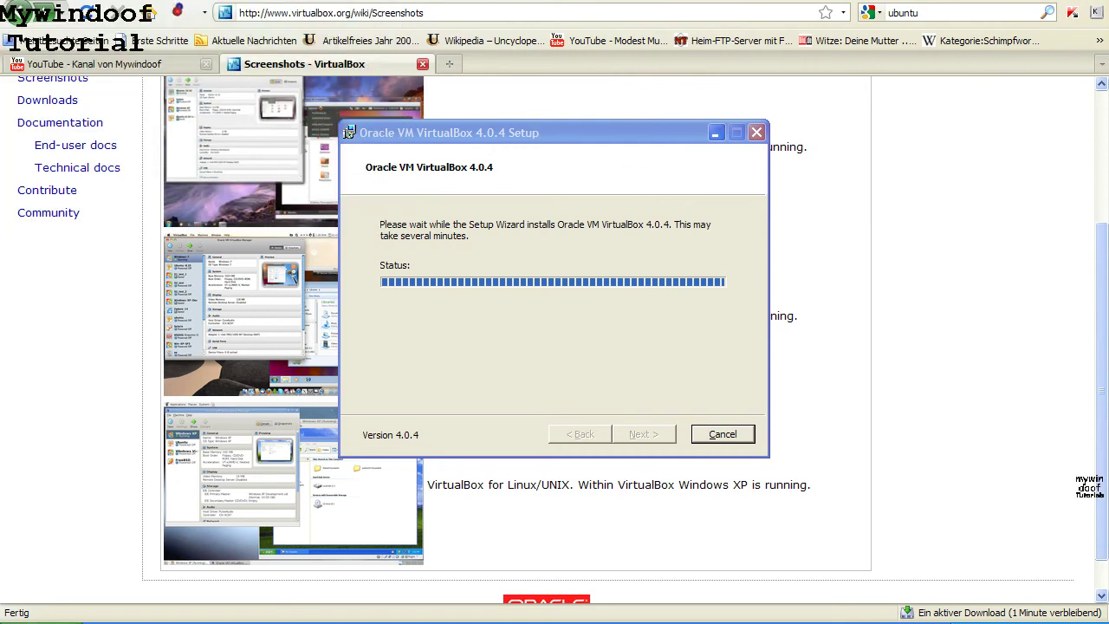
Step: Search Google for "ubuntu 10.10" in a new browser tab, and check and minimize the VirtualBox setup window
{"action": "left_click", "coordinate": [449, 63]}
{"action": "left_click", "coordinate": [916, 10]}
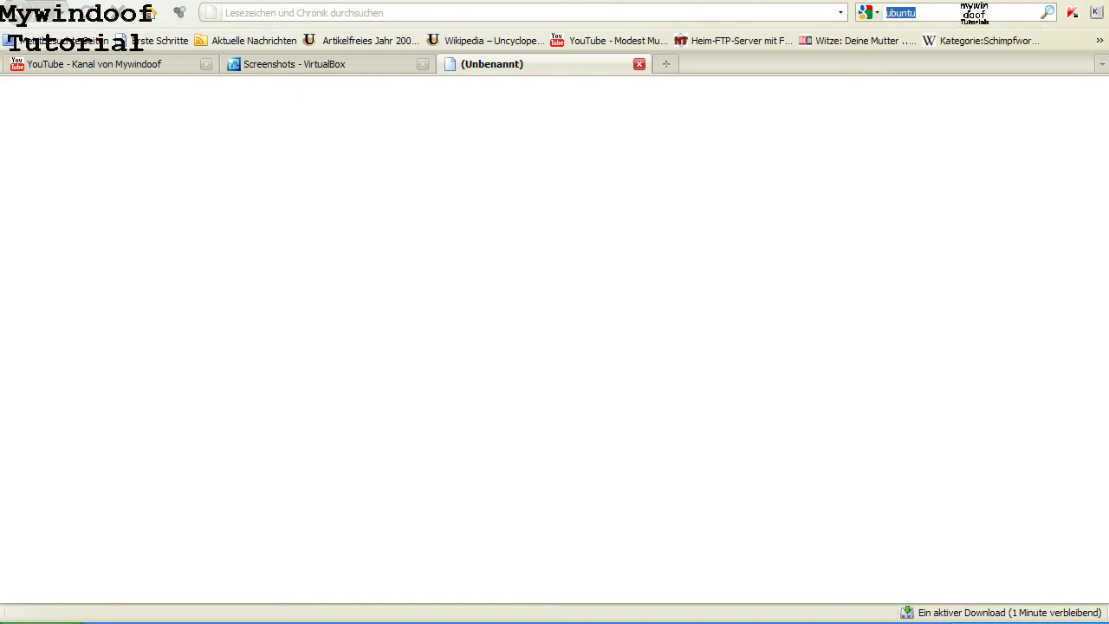
{"action": "type", "text": "ubuntu 10.10"}
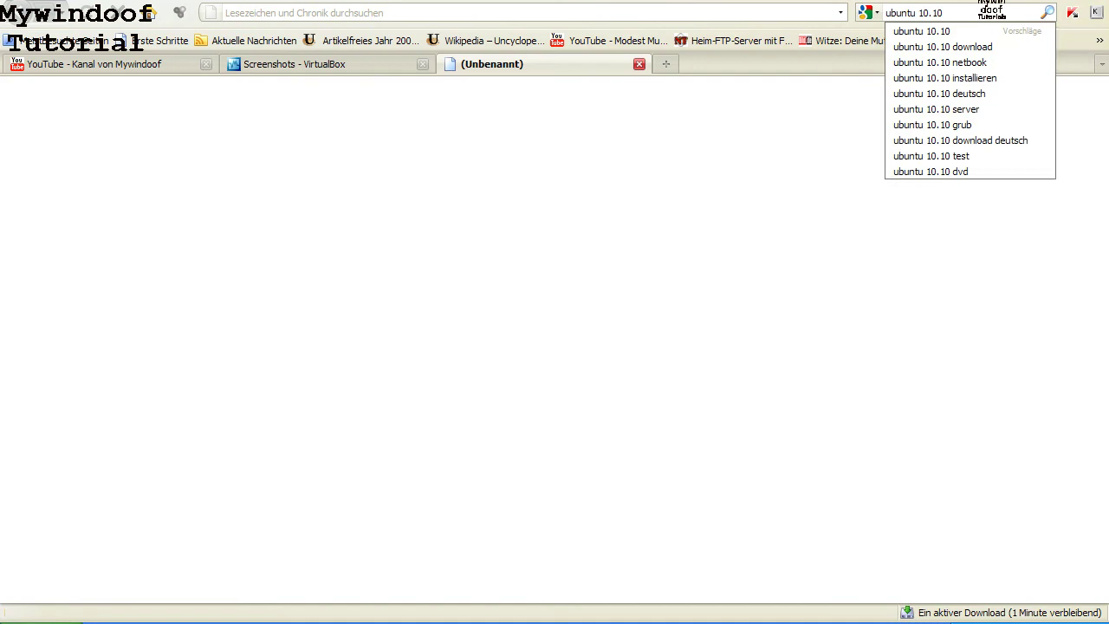
{"action": "key", "text": "Return"}
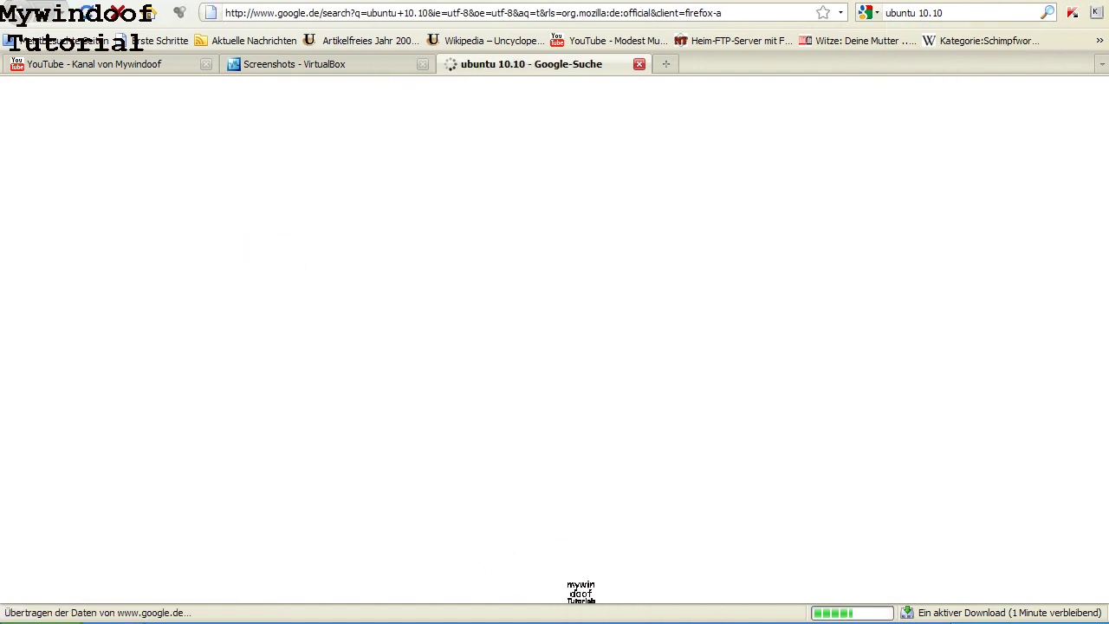
{"action": "left_click", "coordinate": [580, 598]}
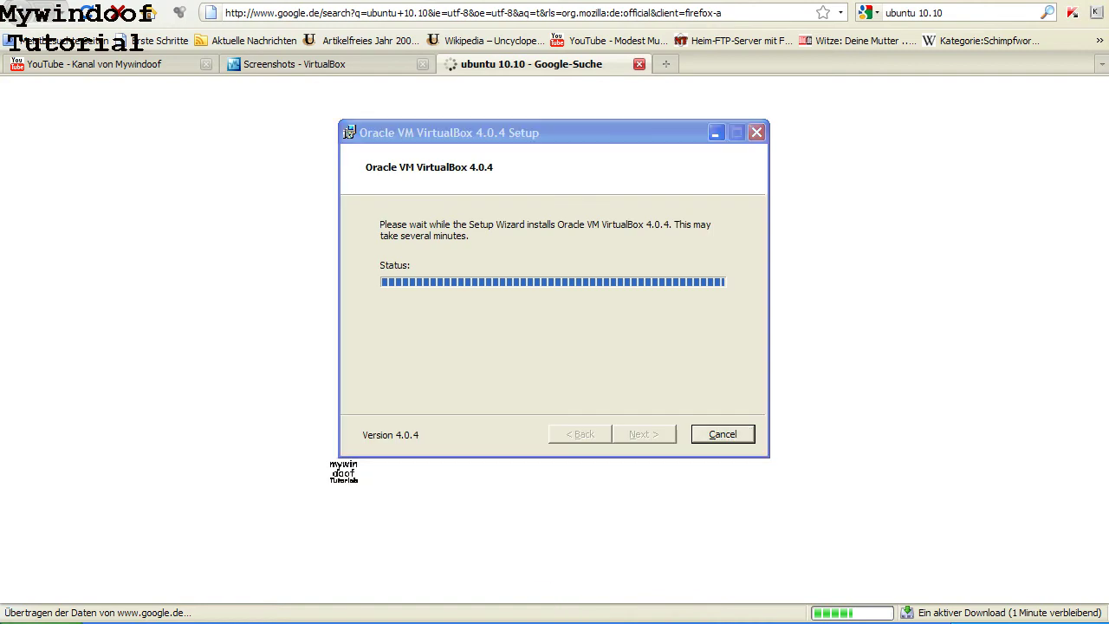
{"action": "left_click", "coordinate": [717, 131]}
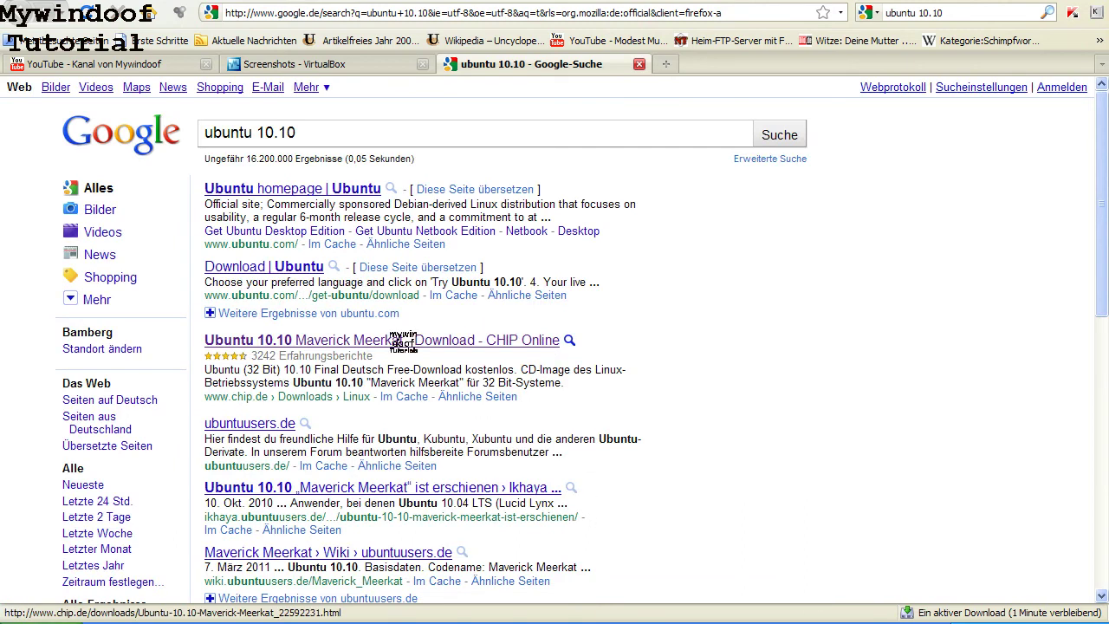
Step: View the CHIP Online download page for Ubuntu 10.10 Maverick Meerkat, dismiss the Downloads window and return to the search results
{"action": "left_click", "coordinate": [389, 339]}
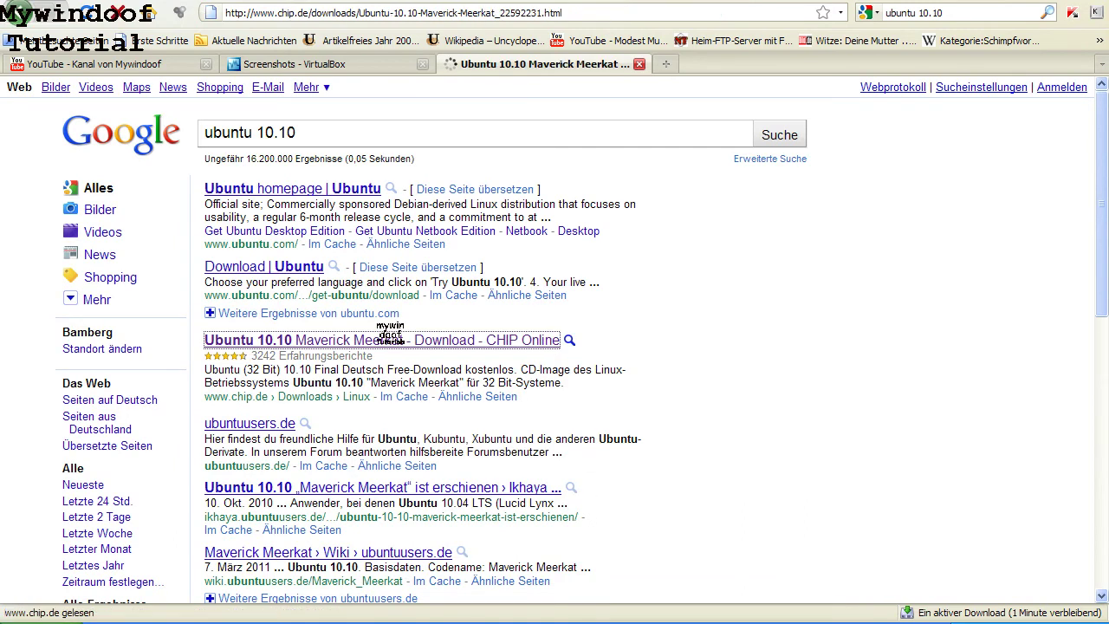
{"action": "scroll", "coordinate": [304, 378], "scroll_direction": "down", "scroll_amount": 6}
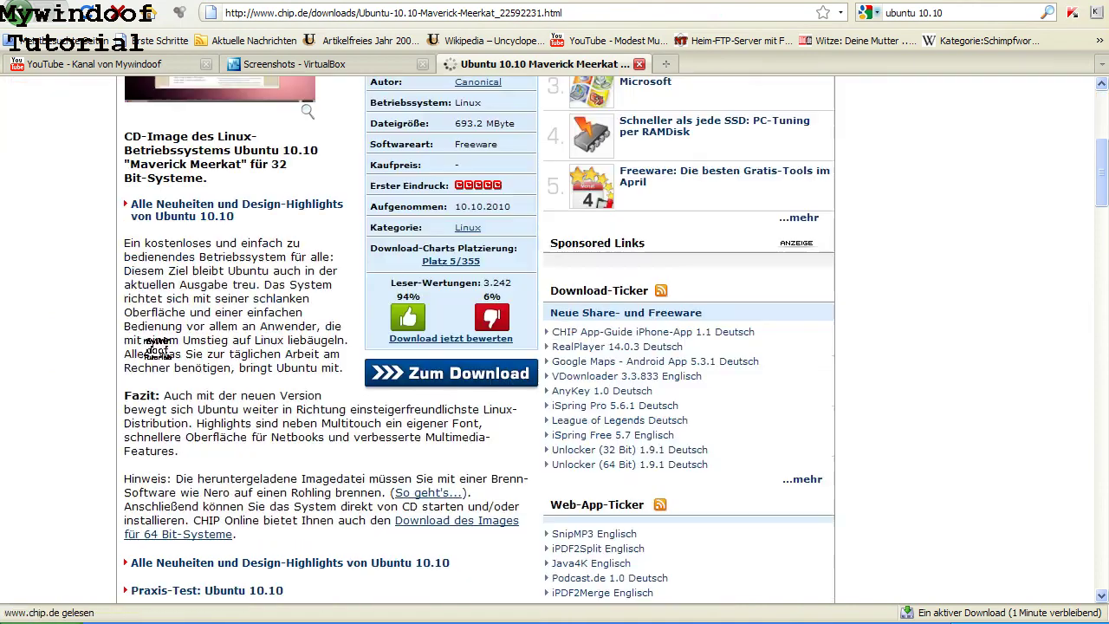
{"action": "scroll", "coordinate": [295, 360], "scroll_direction": "up", "scroll_amount": 4}
{"action": "scroll", "coordinate": [292, 359], "scroll_direction": "up", "scroll_amount": 1}
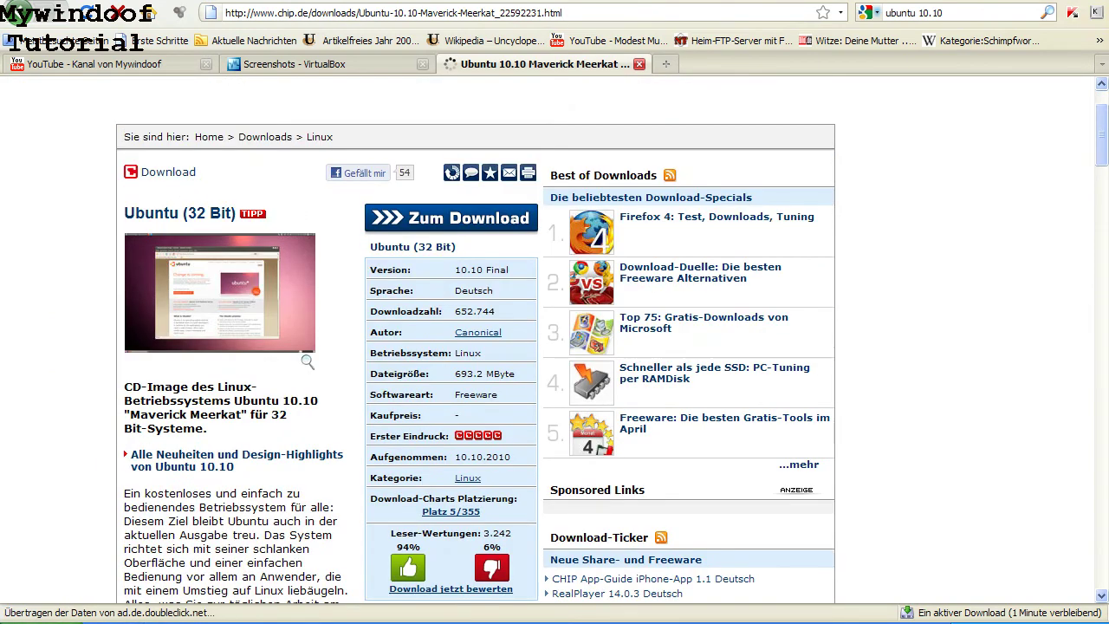
{"action": "scroll", "coordinate": [554, 346], "scroll_direction": "up", "scroll_amount": 1}
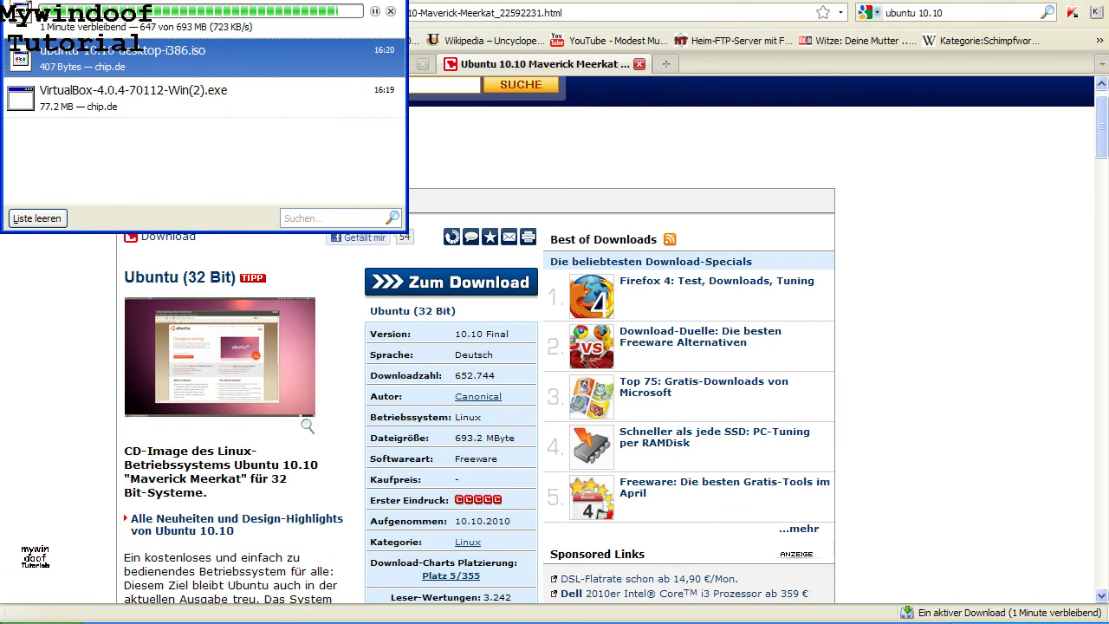
{"action": "key", "text": "Escape"}
{"action": "scroll", "coordinate": [555, 346], "scroll_direction": "down", "scroll_amount": 7}
{"action": "key", "text": "alt+Left"}
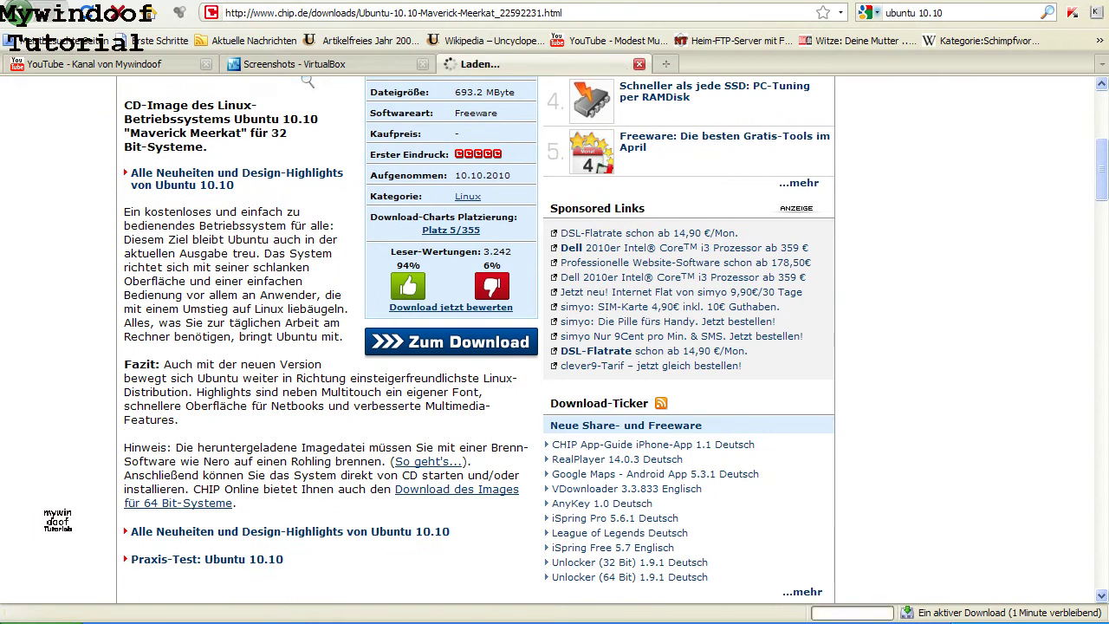
{"action": "scroll", "coordinate": [329, 312], "scroll_direction": "up", "scroll_amount": 1}
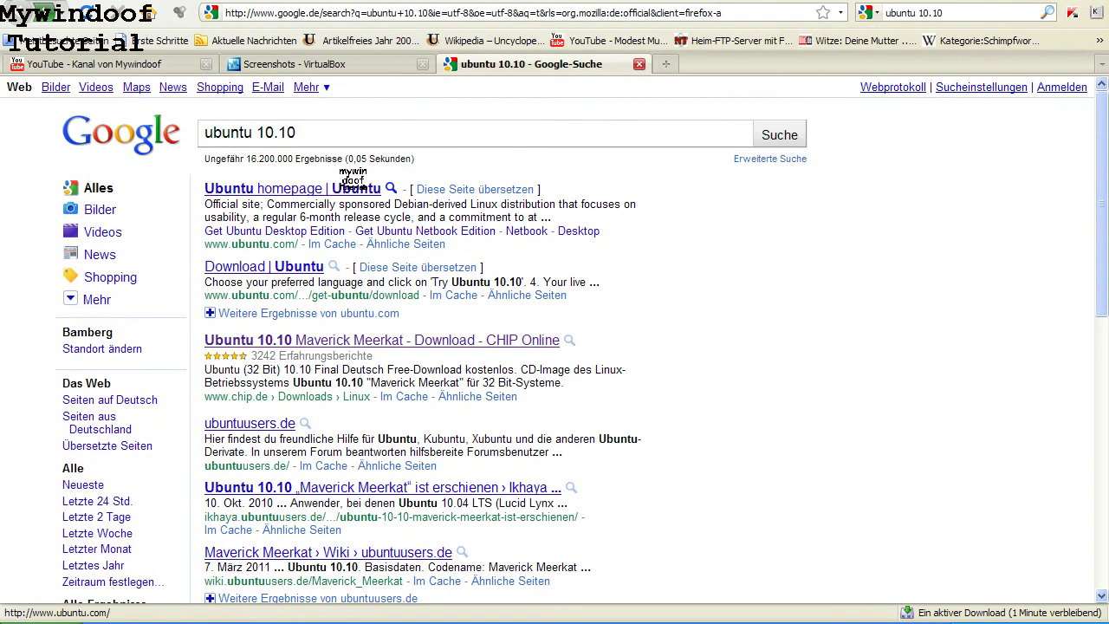
Step: Open the Ubuntu homepage from the search results and look through the whole page
{"action": "left_click", "coordinate": [317, 182]}
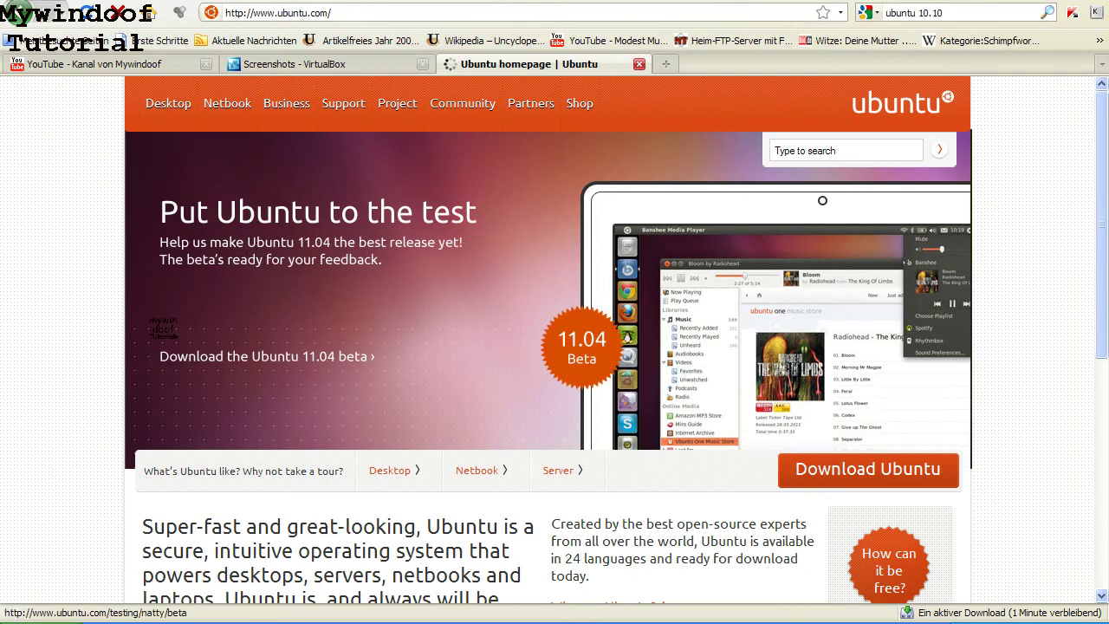
{"action": "scroll", "coordinate": [547, 294], "scroll_direction": "down", "scroll_amount": 2}
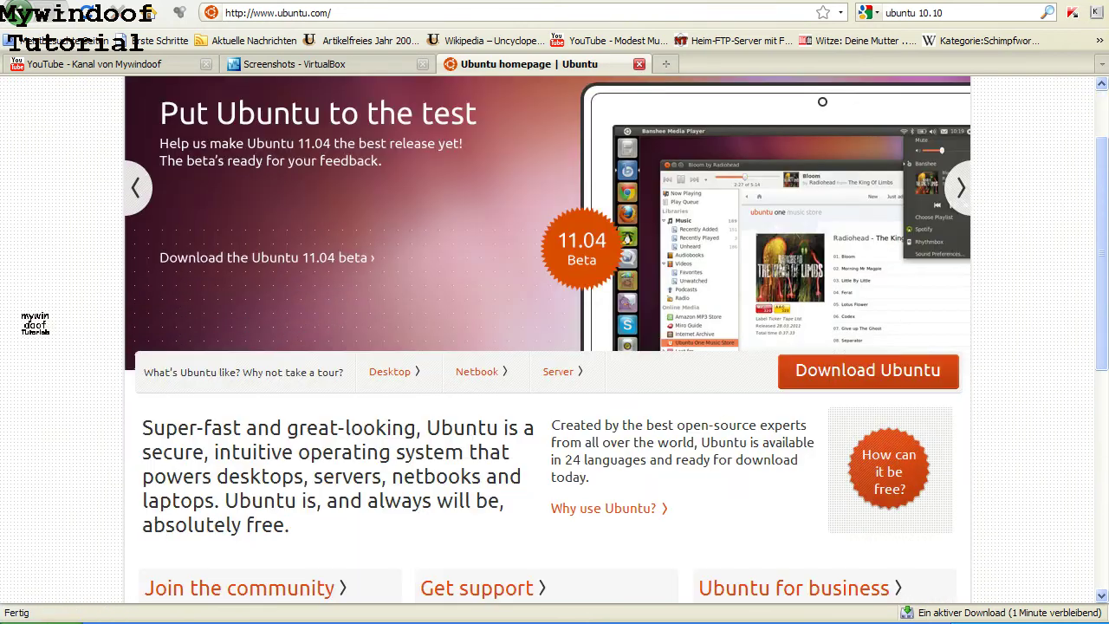
{"action": "scroll", "coordinate": [822, 101], "scroll_direction": "down", "scroll_amount": 5}
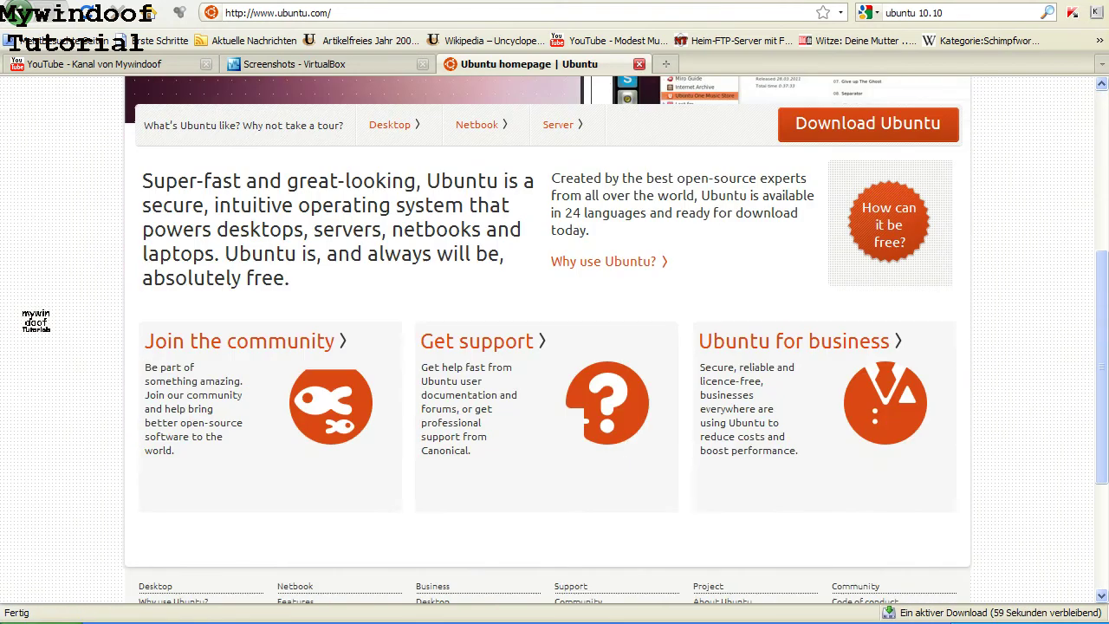
{"action": "scroll", "coordinate": [260, 287], "scroll_direction": "down", "scroll_amount": 5}
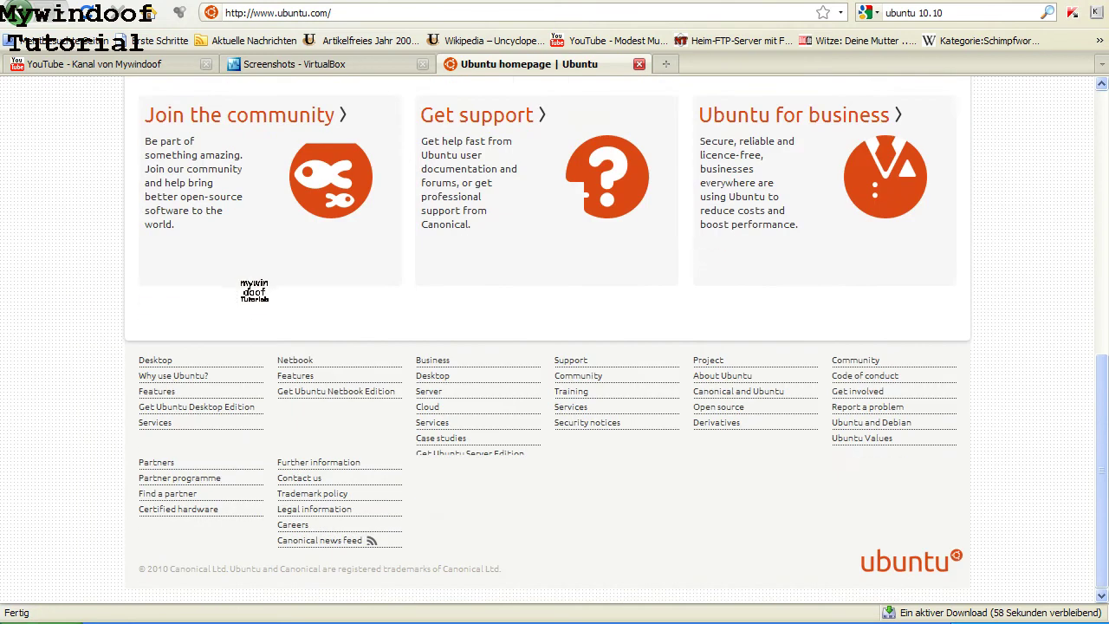
{"action": "scroll", "coordinate": [822, 200], "scroll_direction": "up", "scroll_amount": 12}
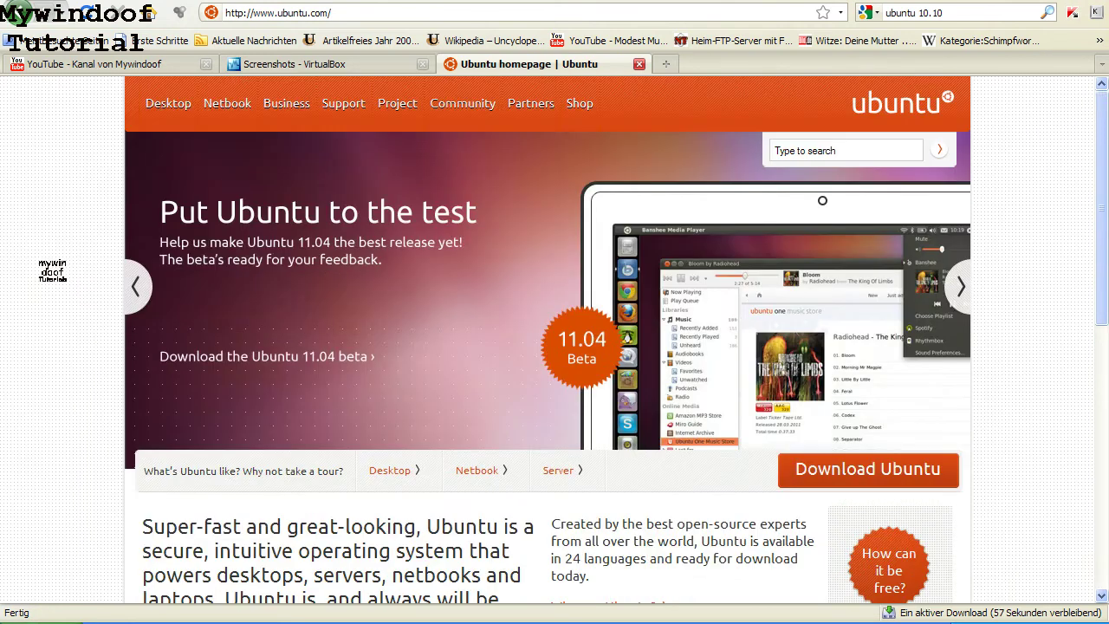
Step: Open the Ubuntu Netbook Edition page and look through its introduction, features and How to get Ubuntu Netbook Edition sections
{"action": "left_click", "coordinate": [221, 108]}
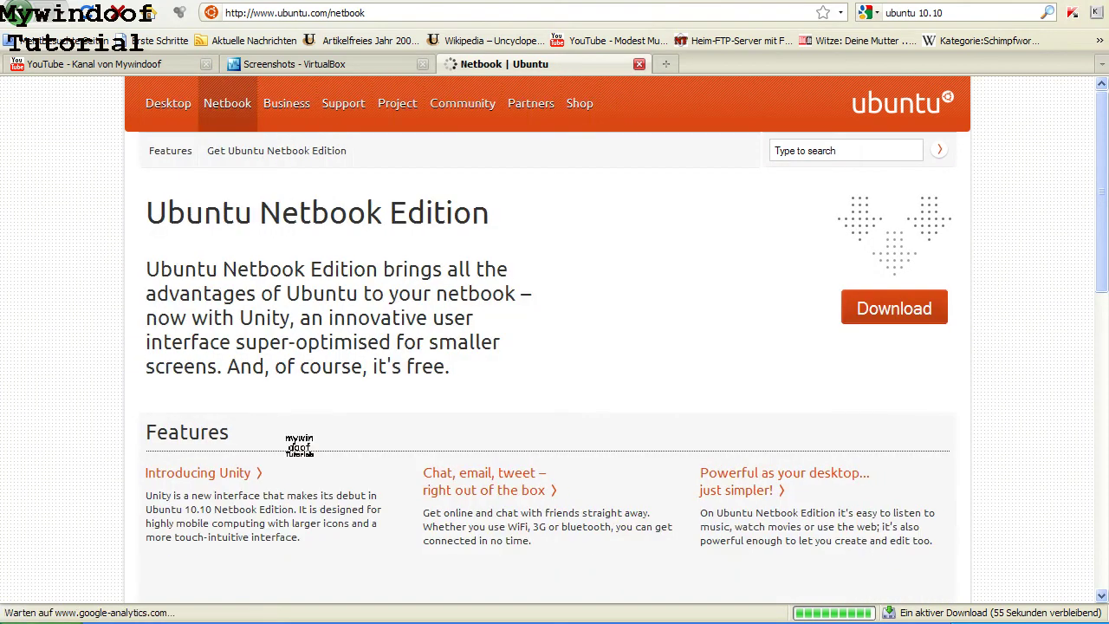
{"action": "scroll", "coordinate": [299, 445], "scroll_direction": "down", "scroll_amount": 2}
{"action": "left_click_drag", "start_coordinate": [502, 272], "coordinate": [161, 163]}
{"action": "left_click", "coordinate": [89, 228]}
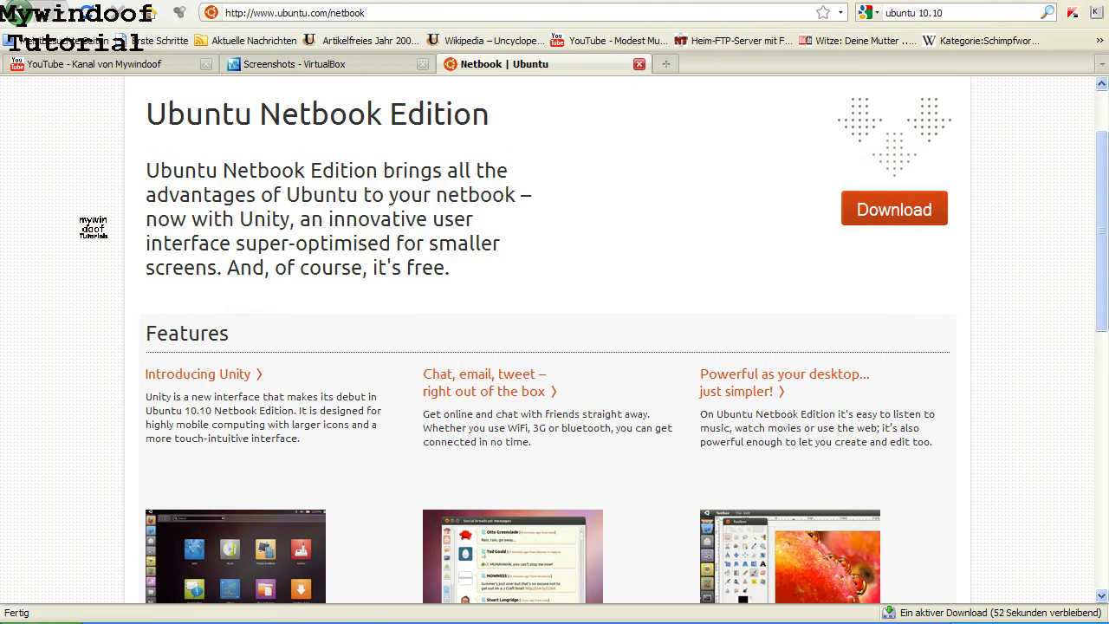
{"action": "scroll", "coordinate": [92, 227], "scroll_direction": "down", "scroll_amount": 2}
{"action": "scroll", "coordinate": [92, 227], "scroll_direction": "down", "scroll_amount": 8}
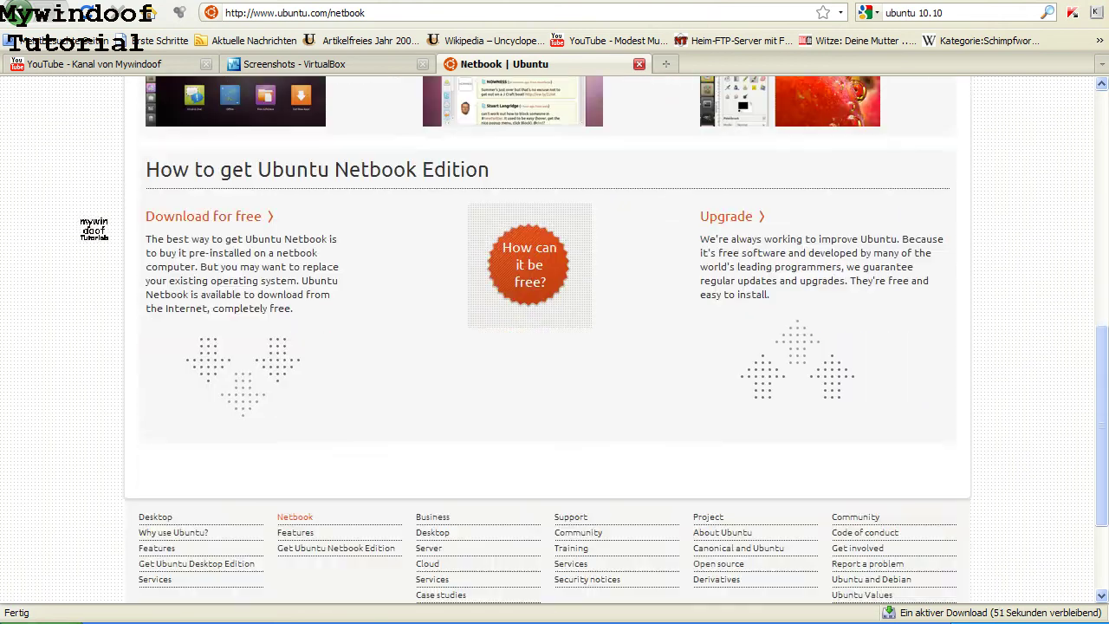
{"action": "scroll", "coordinate": [92, 227], "scroll_direction": "down", "scroll_amount": 3}
{"action": "scroll", "coordinate": [92, 227], "scroll_direction": "up", "scroll_amount": 3}
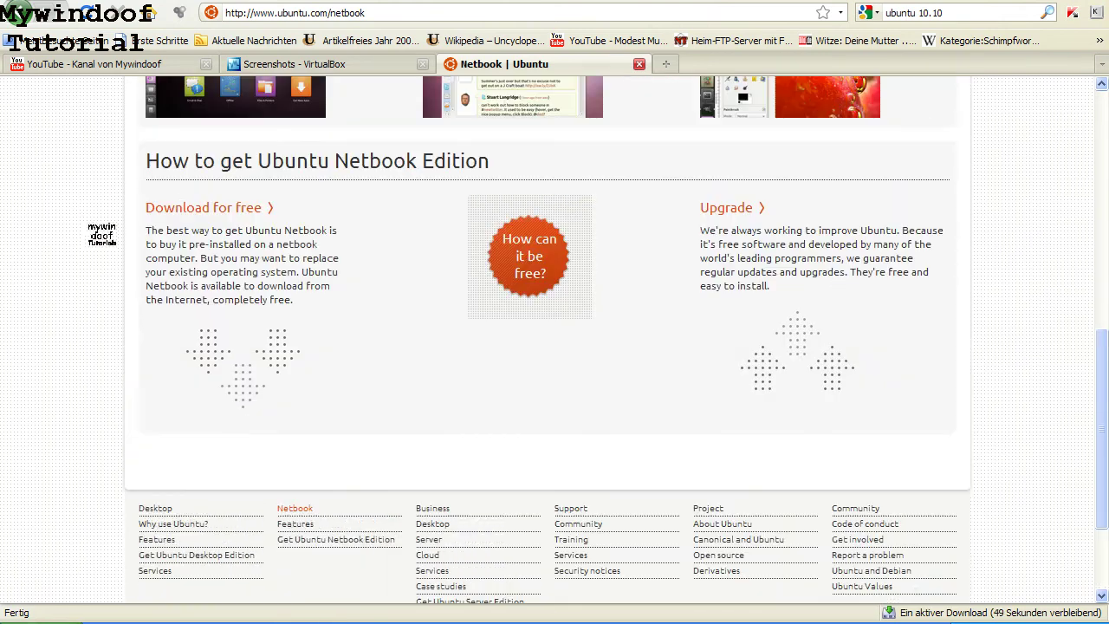
{"action": "left_click_drag", "start_coordinate": [96, 230], "coordinate": [115, 300]}
{"action": "left_click", "coordinate": [115, 299]}
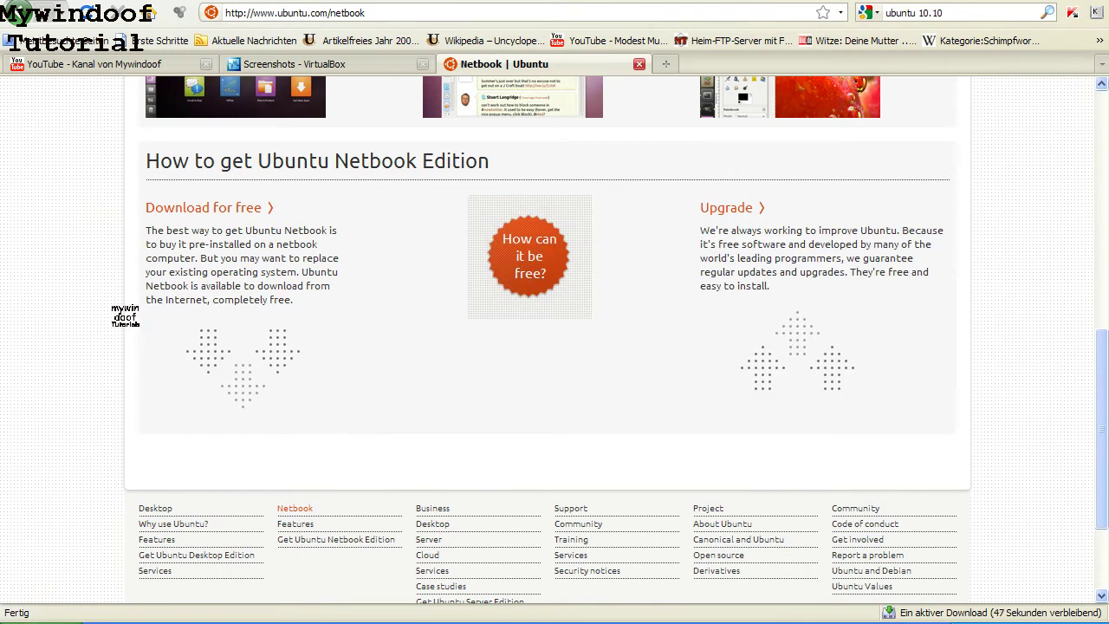
{"action": "scroll", "coordinate": [113, 305], "scroll_direction": "up", "scroll_amount": 5}
{"action": "scroll", "coordinate": [113, 305], "scroll_direction": "up", "scroll_amount": 7}
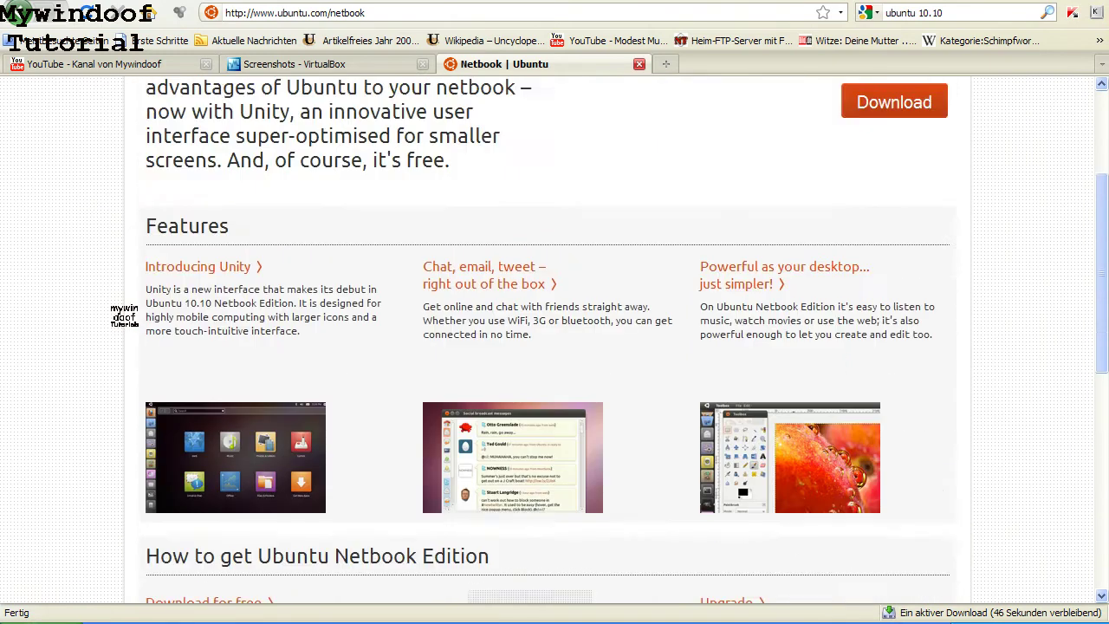
Step: Open the Ubuntu Netbook Edition download page and review its download, USB drive, trial and installation instructions
{"action": "left_click", "coordinate": [940, 286]}
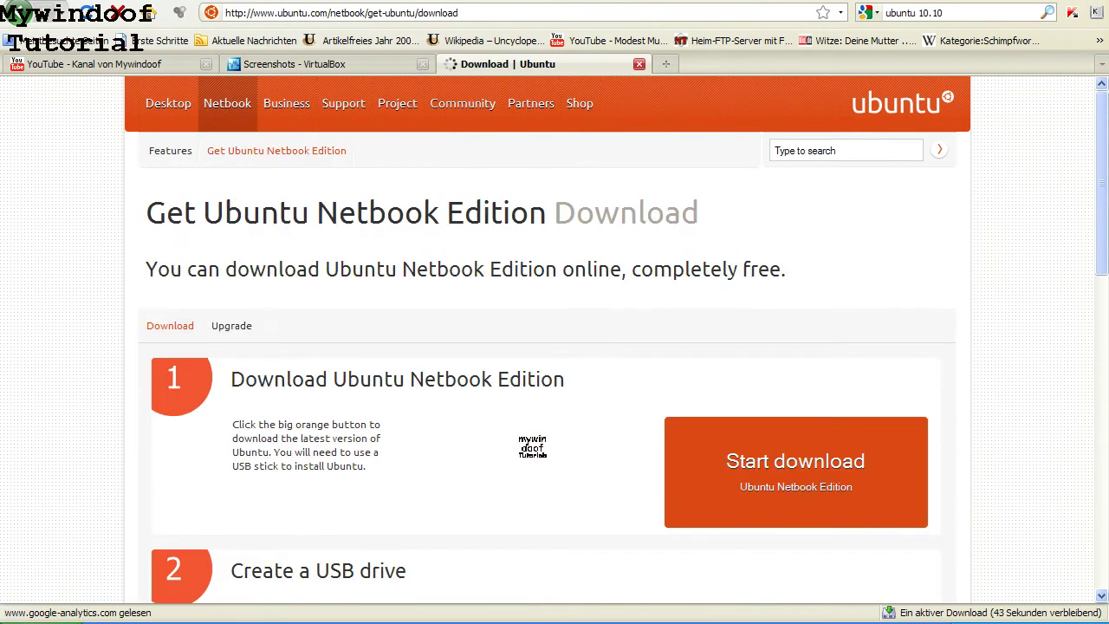
{"action": "scroll", "coordinate": [536, 431], "scroll_direction": "down", "scroll_amount": 4}
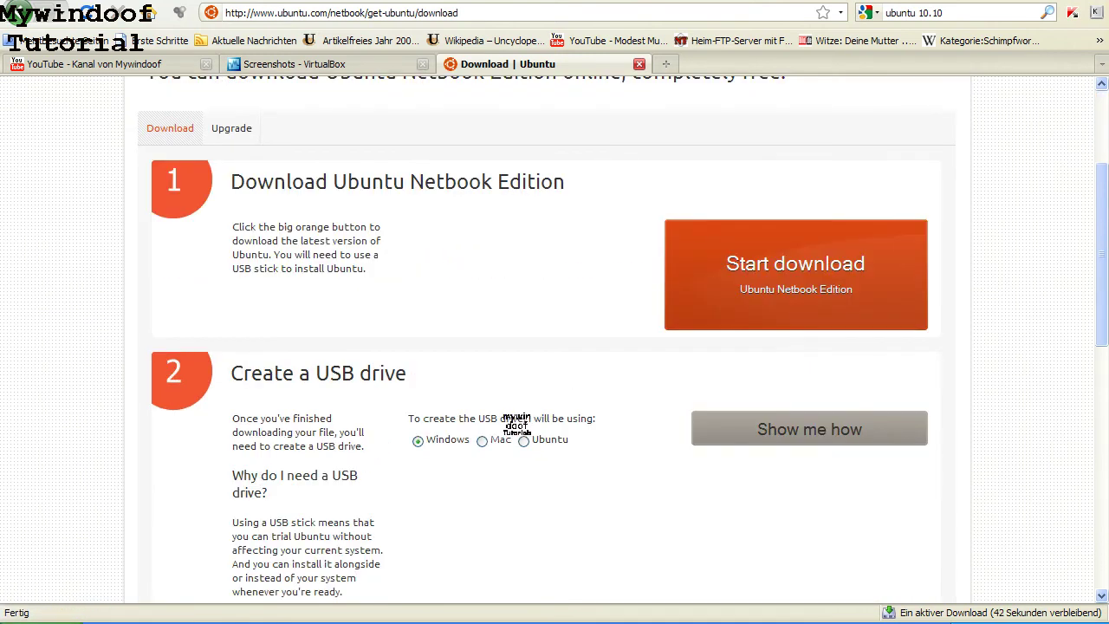
{"action": "scroll", "coordinate": [459, 464], "scroll_direction": "down", "scroll_amount": 5}
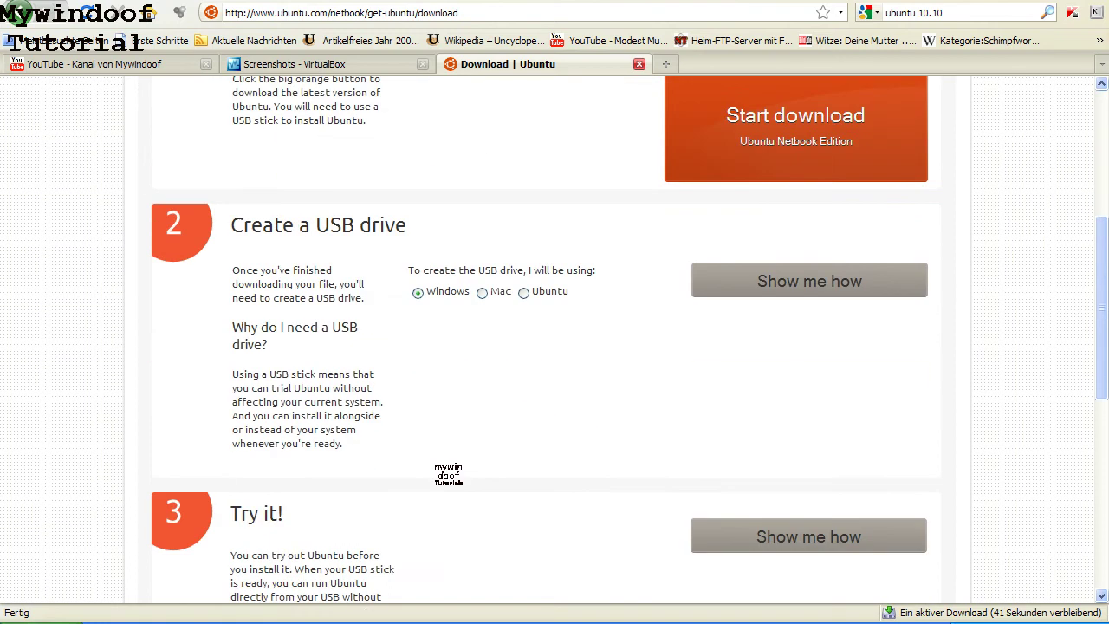
{"action": "scroll", "coordinate": [444, 469], "scroll_direction": "down", "scroll_amount": 5}
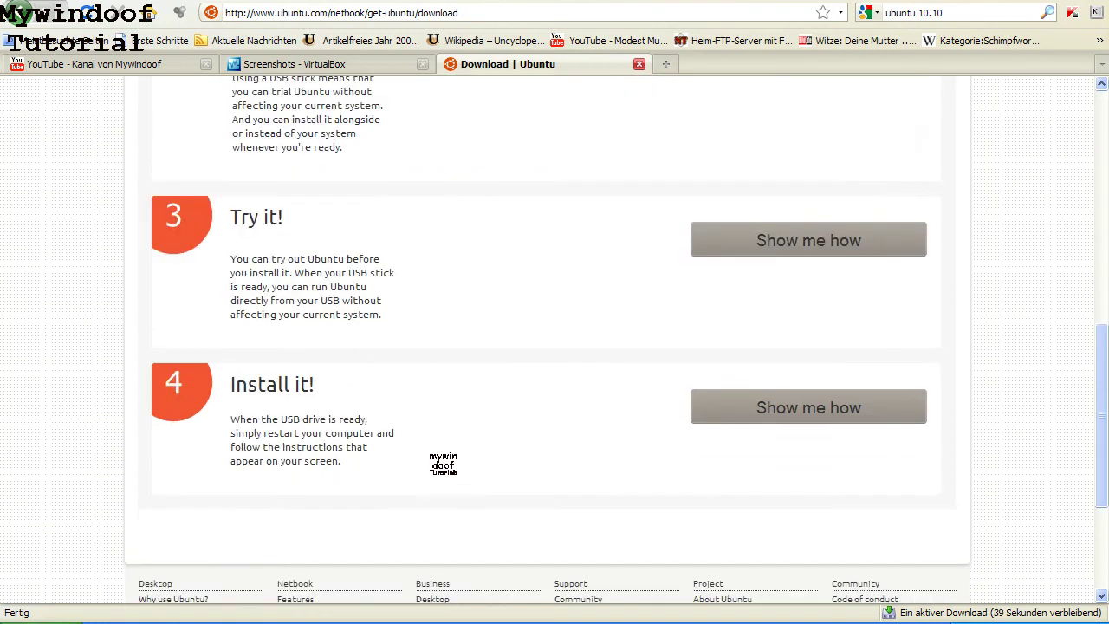
{"action": "scroll", "coordinate": [441, 459], "scroll_direction": "up", "scroll_amount": 9}
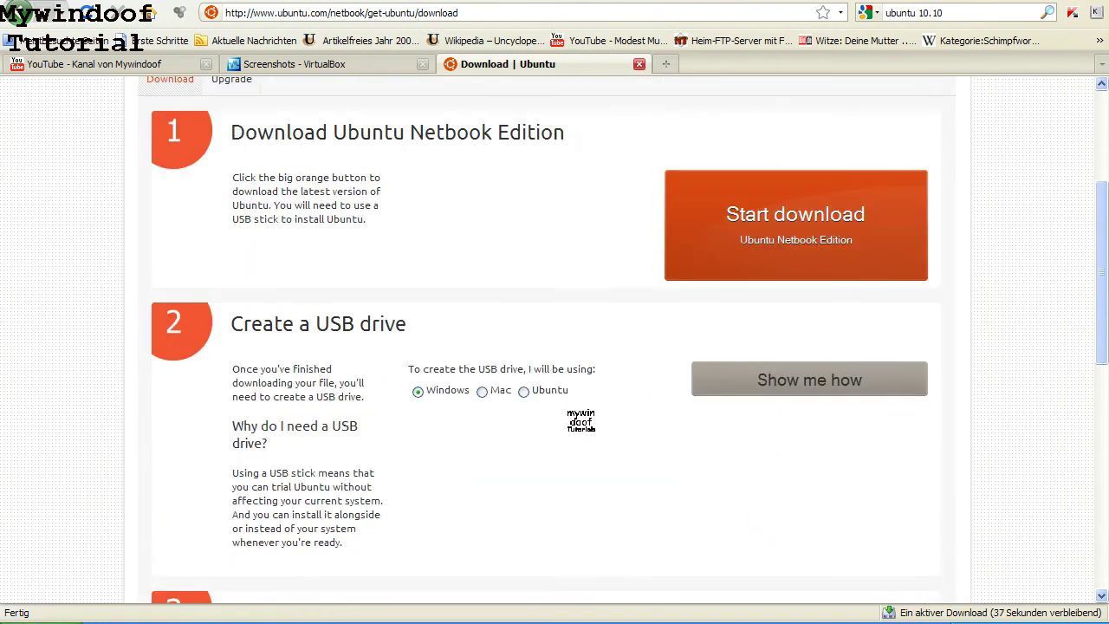
Step: Start saving ubuntu-10.10-netbook-i386.iso from the Netbook Edition download page, and cancel the transfer in the Downloads window
{"action": "left_click", "coordinate": [771, 250]}
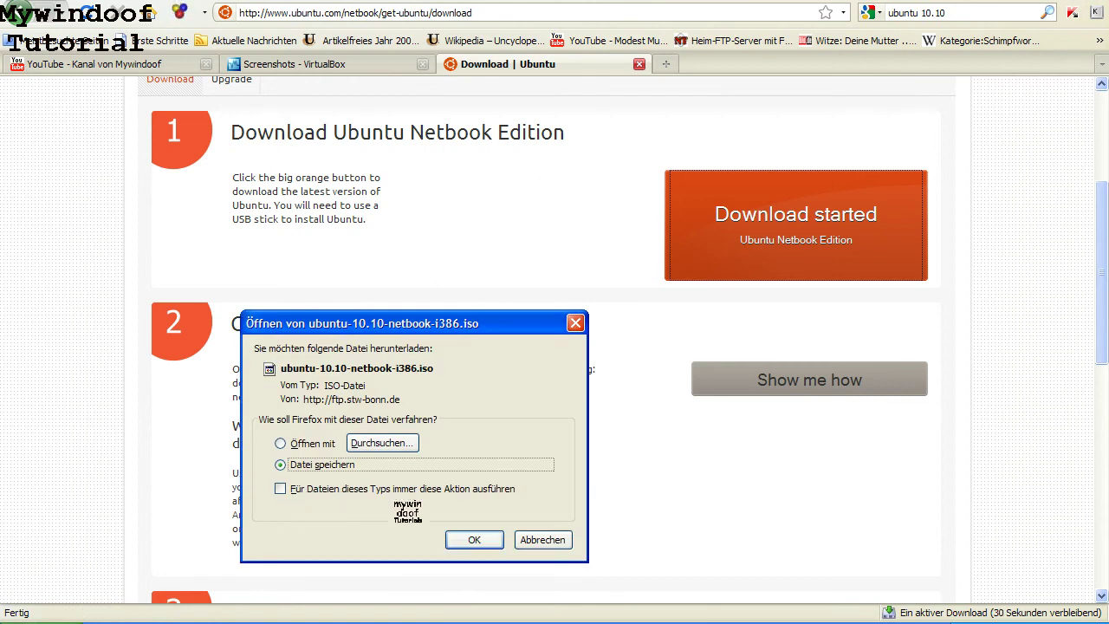
{"action": "left_click", "coordinate": [485, 538]}
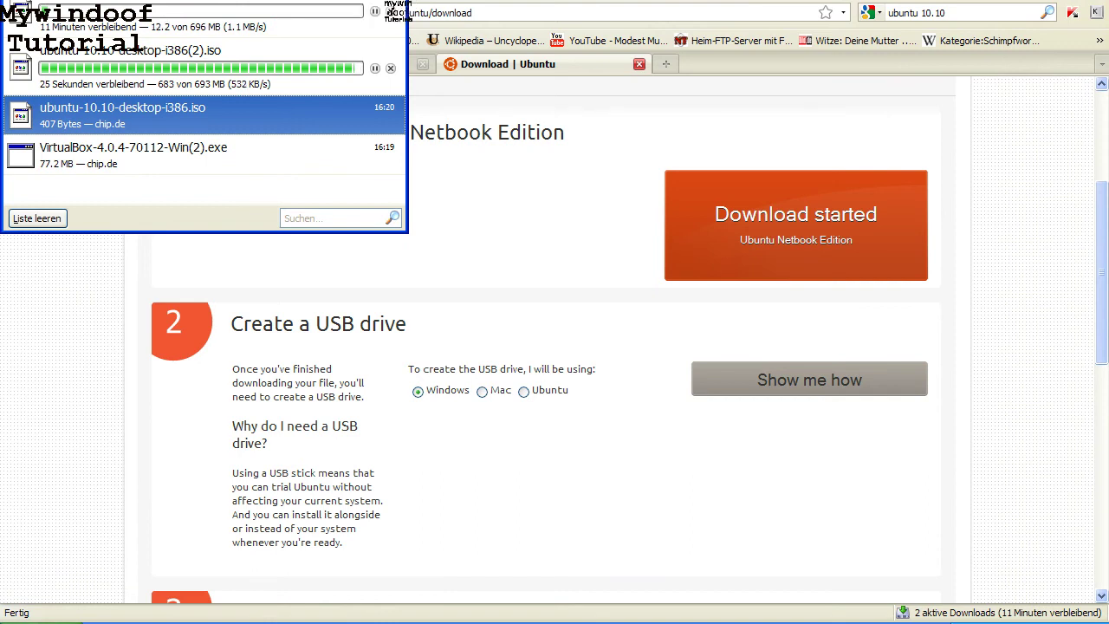
{"action": "left_click", "coordinate": [390, 11]}
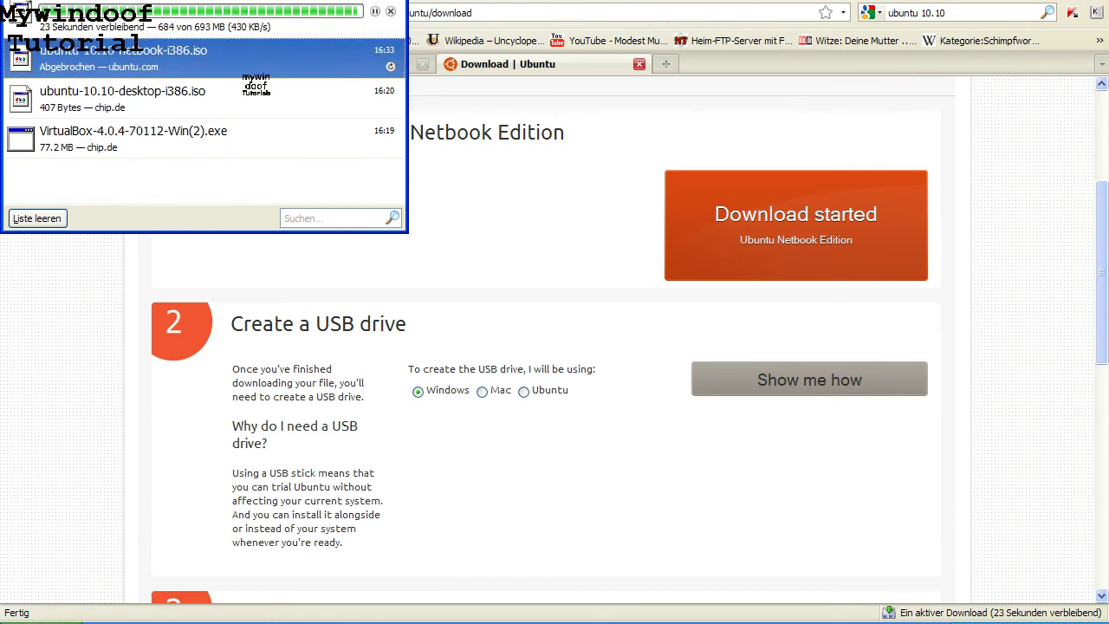
Step: Remove the ubuntu-10.10-netbook-i386.iso and ubuntu-10.10-desktop-i386.iso entries from the download list and dismiss the Downloads window
{"action": "right_click", "coordinate": [208, 64]}
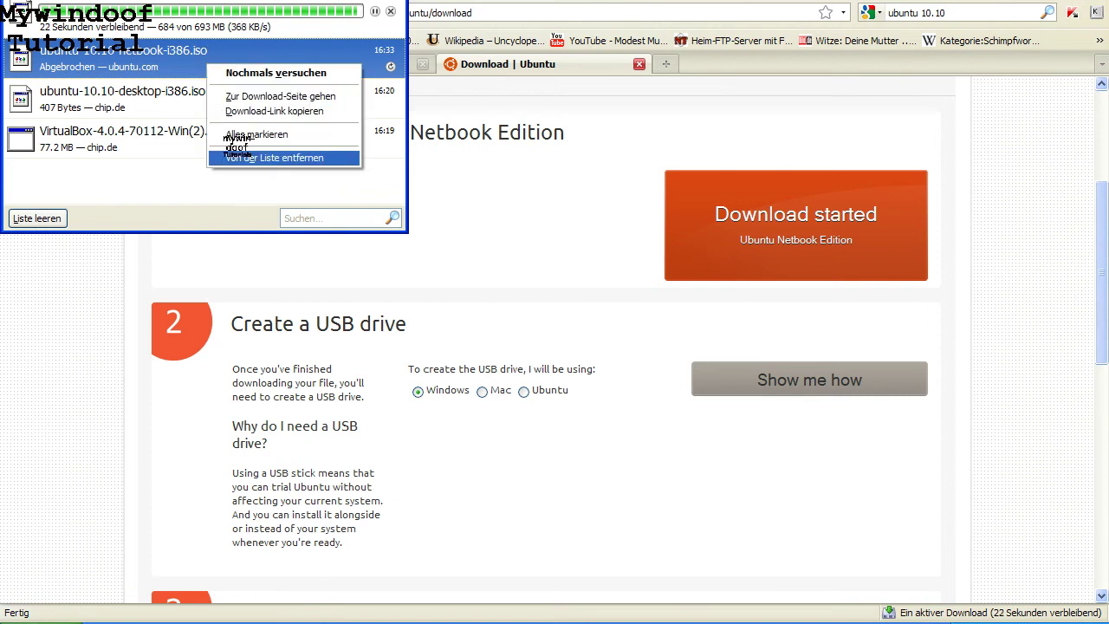
{"action": "left_click", "coordinate": [260, 157]}
{"action": "right_click", "coordinate": [207, 66]}
{"action": "left_click", "coordinate": [251, 173]}
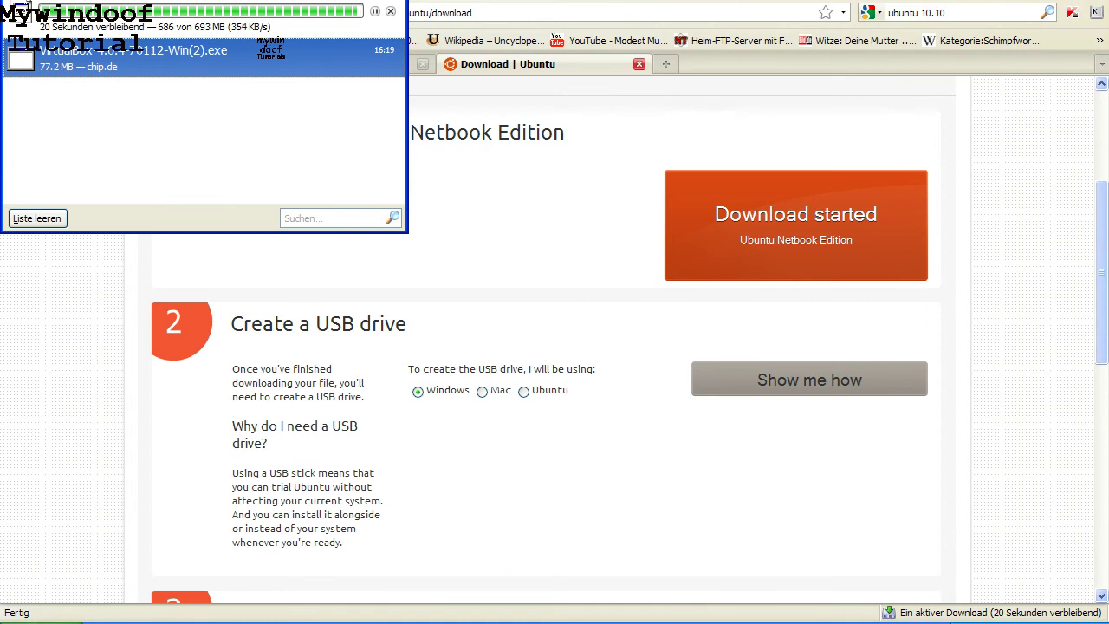
{"action": "key", "text": "Escape"}
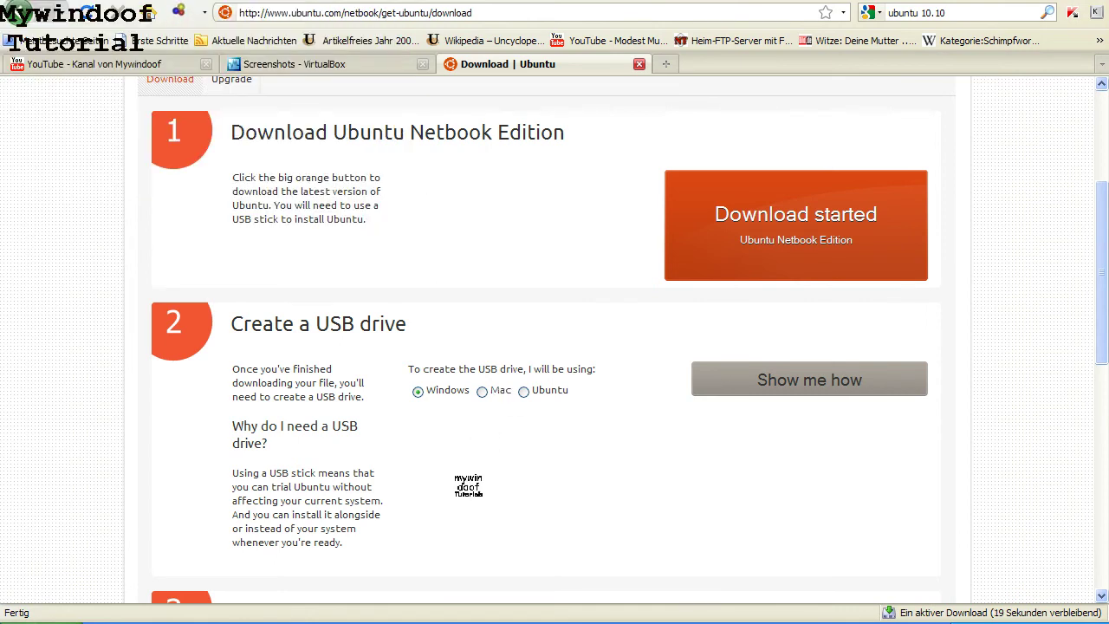
Step: Return to the Ubuntu Netbook Edition overview page, and check the VirtualBox setup progress and the Downloads window
{"action": "scroll", "coordinate": [147, 262], "scroll_direction": "up", "scroll_amount": 5}
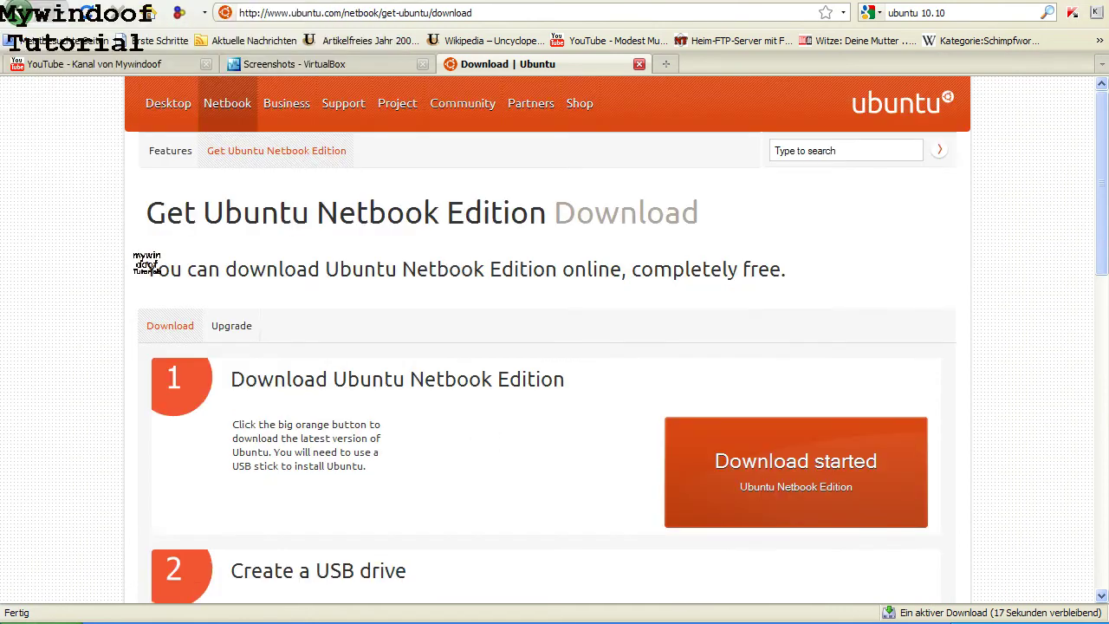
{"action": "left_click", "coordinate": [231, 326]}
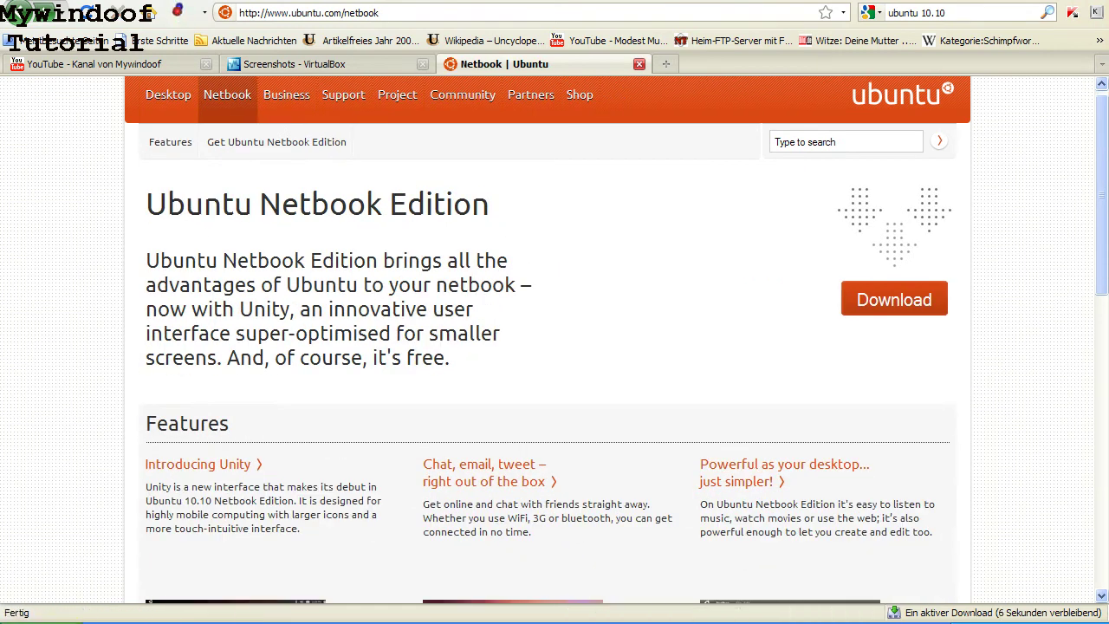
{"action": "left_click", "coordinate": [321, 617]}
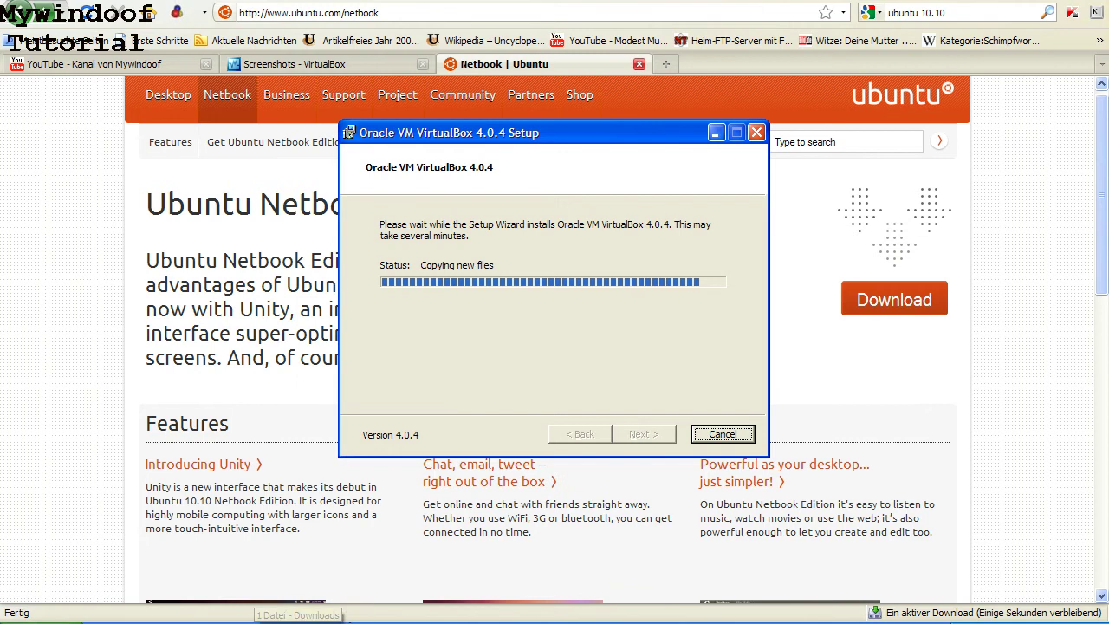
{"action": "left_click", "coordinate": [303, 614]}
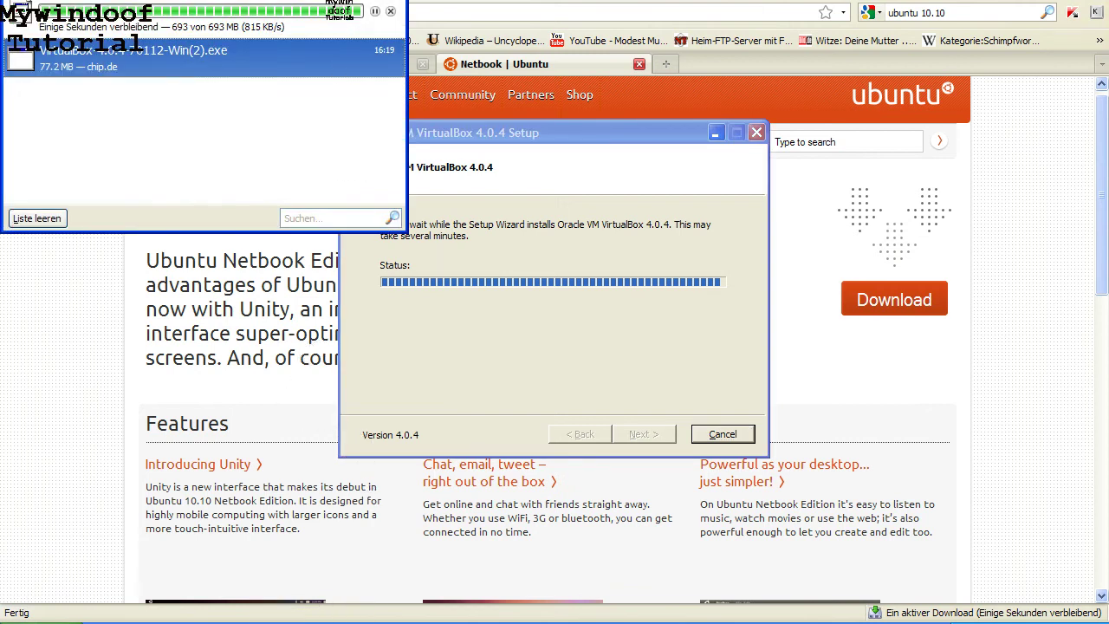
{"action": "left_click", "coordinate": [391, 11]}
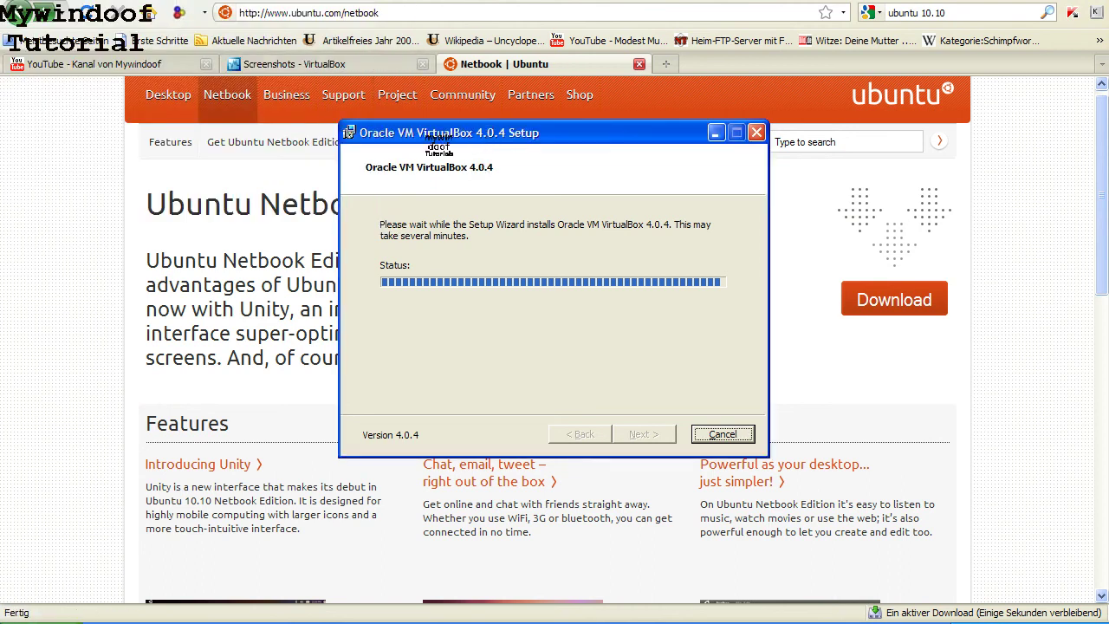
{"action": "left_click", "coordinate": [295, 616]}
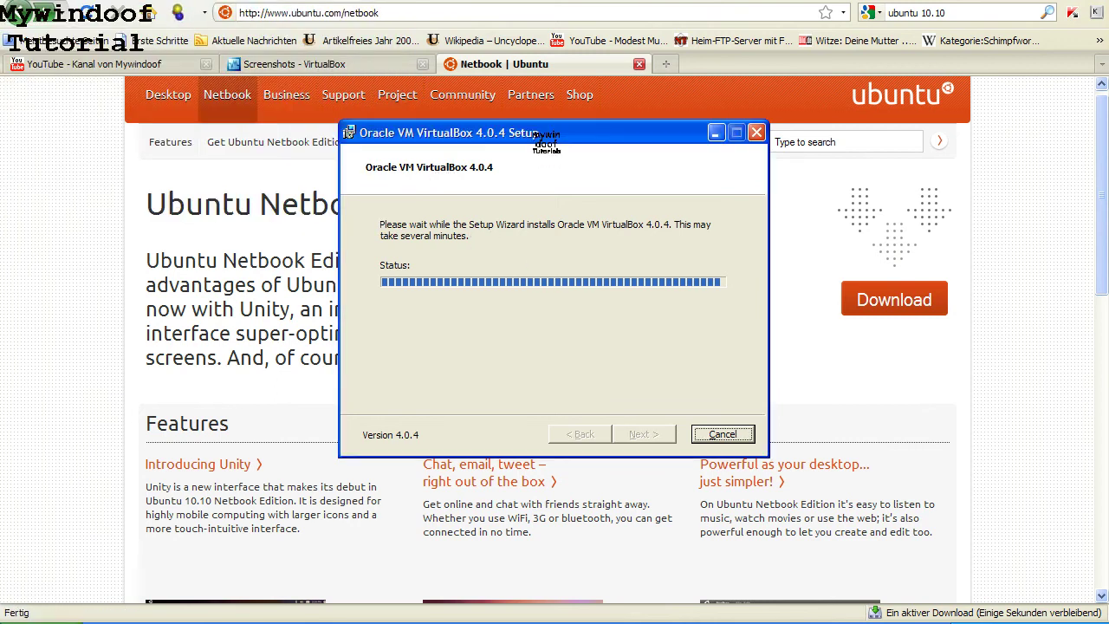
Step: Open the Ubuntu Desktop Edition page, and continue the VirtualBox installation past the Windows logo test warning
{"action": "scroll", "coordinate": [554, 338], "scroll_direction": "down", "scroll_amount": 10}
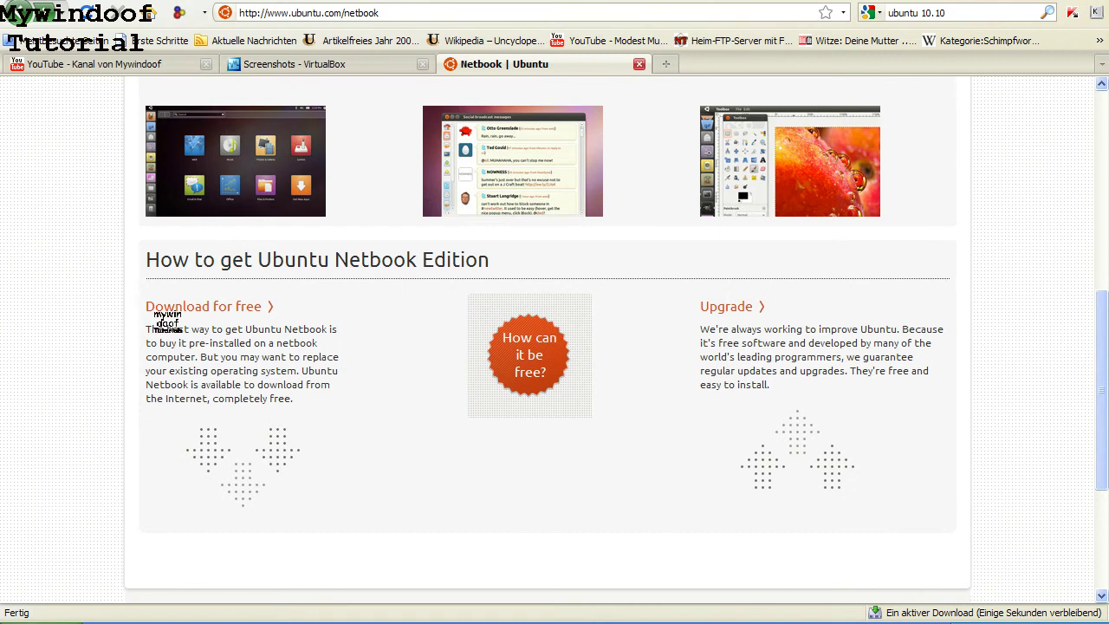
{"action": "scroll", "coordinate": [163, 322], "scroll_direction": "up", "scroll_amount": 10}
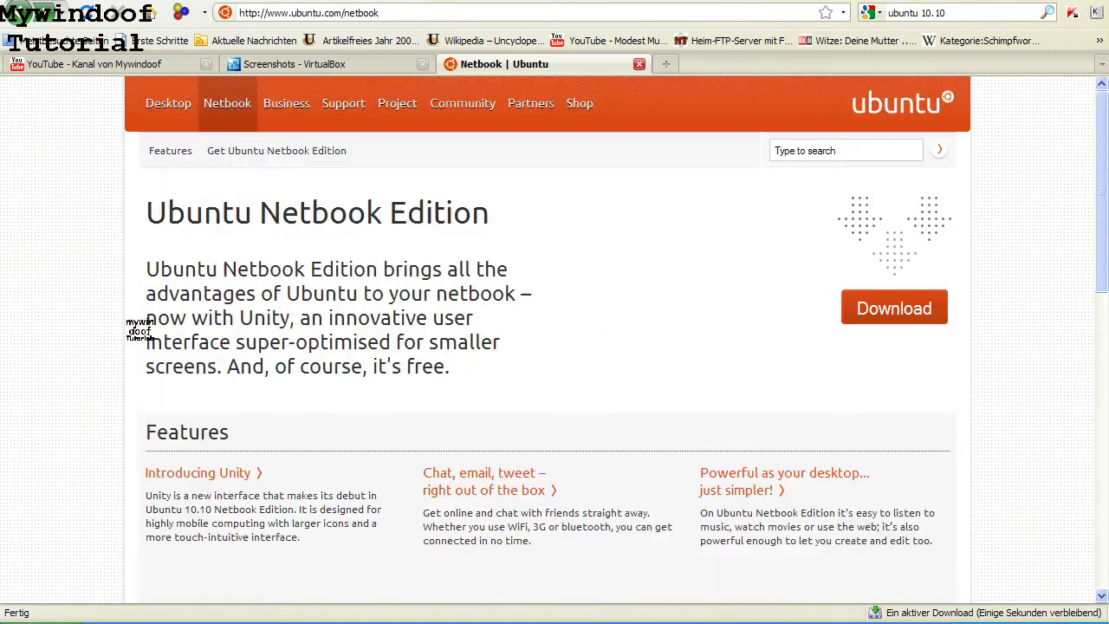
{"action": "left_click", "coordinate": [180, 110]}
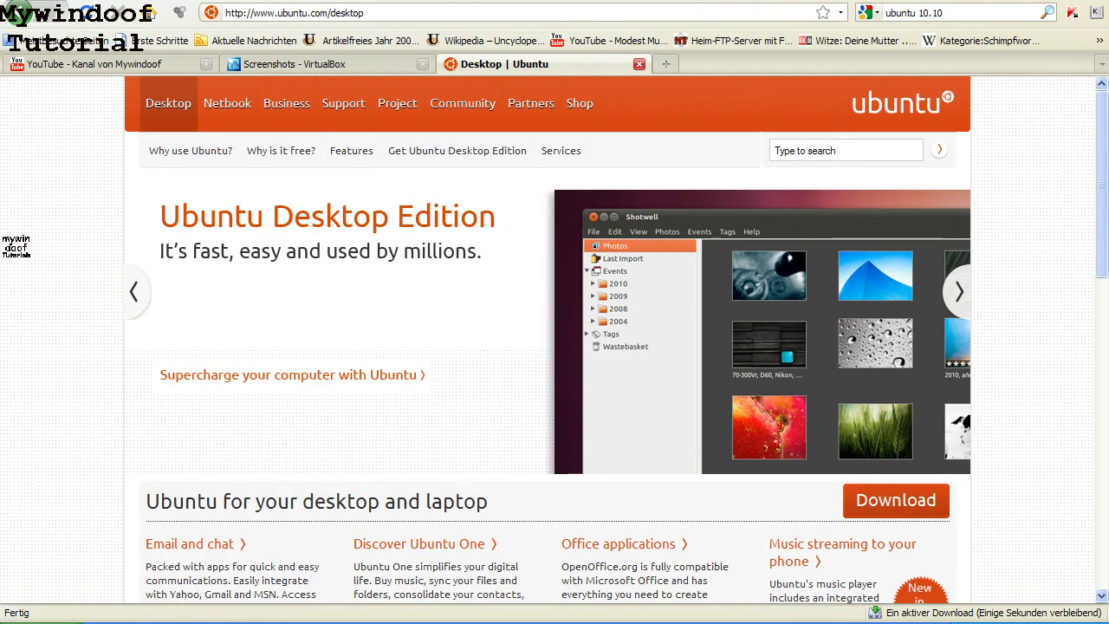
{"action": "scroll", "coordinate": [167, 327], "scroll_direction": "down", "scroll_amount": 6}
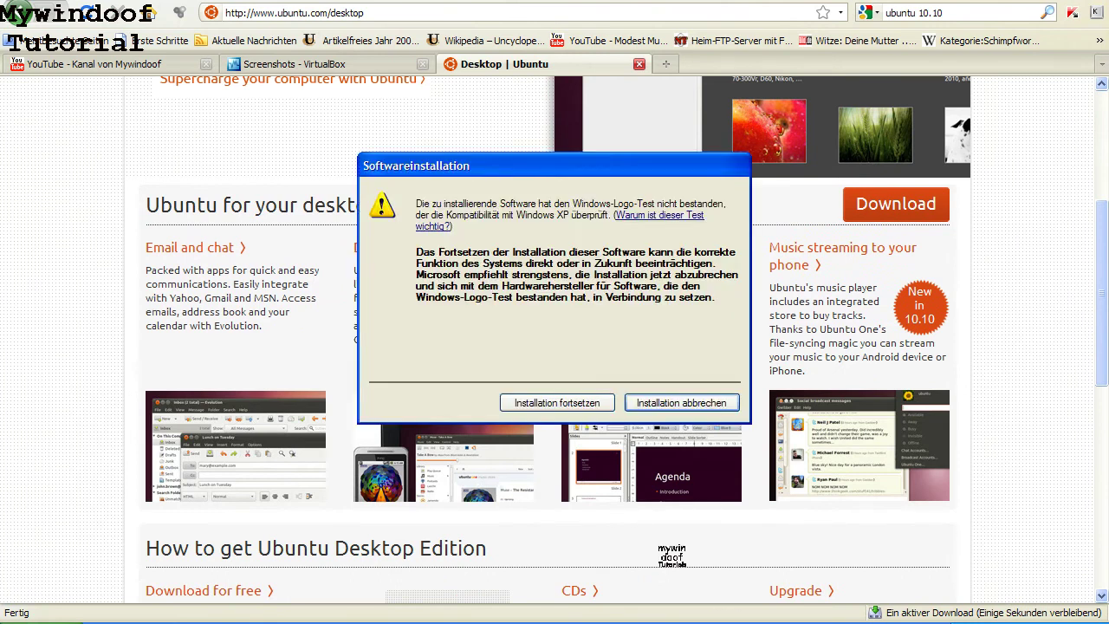
{"action": "left_click", "coordinate": [593, 402]}
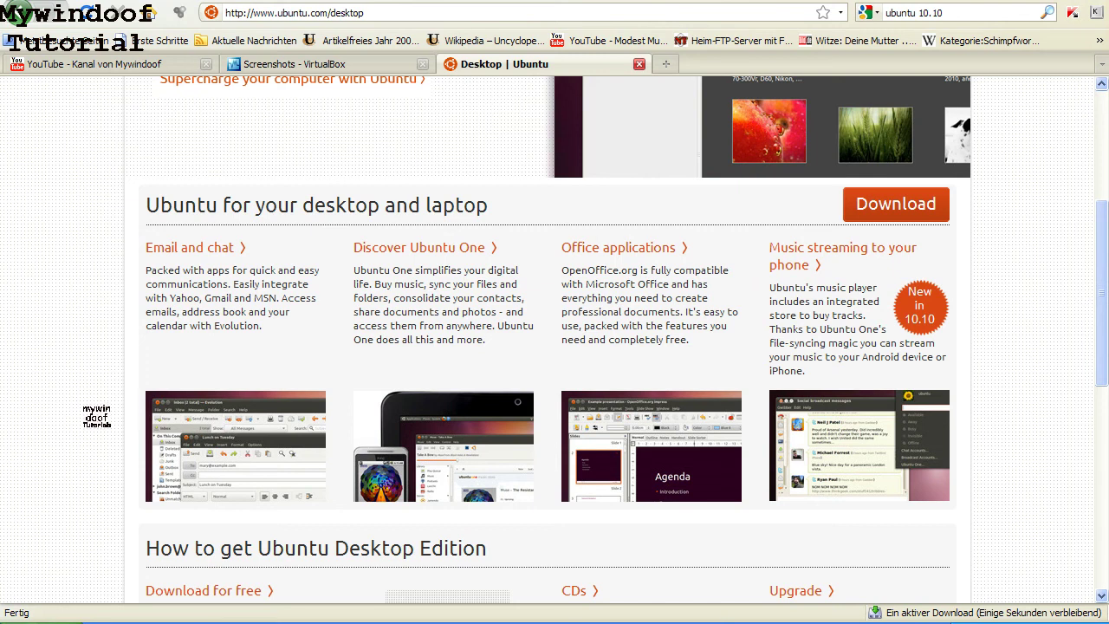
Step: Look through the Ubuntu Desktop Edition page, including the email, office and How to get Ubuntu Desktop Edition sections, and dismiss the Downloads window
{"action": "scroll", "coordinate": [93, 395], "scroll_direction": "down", "scroll_amount": 3}
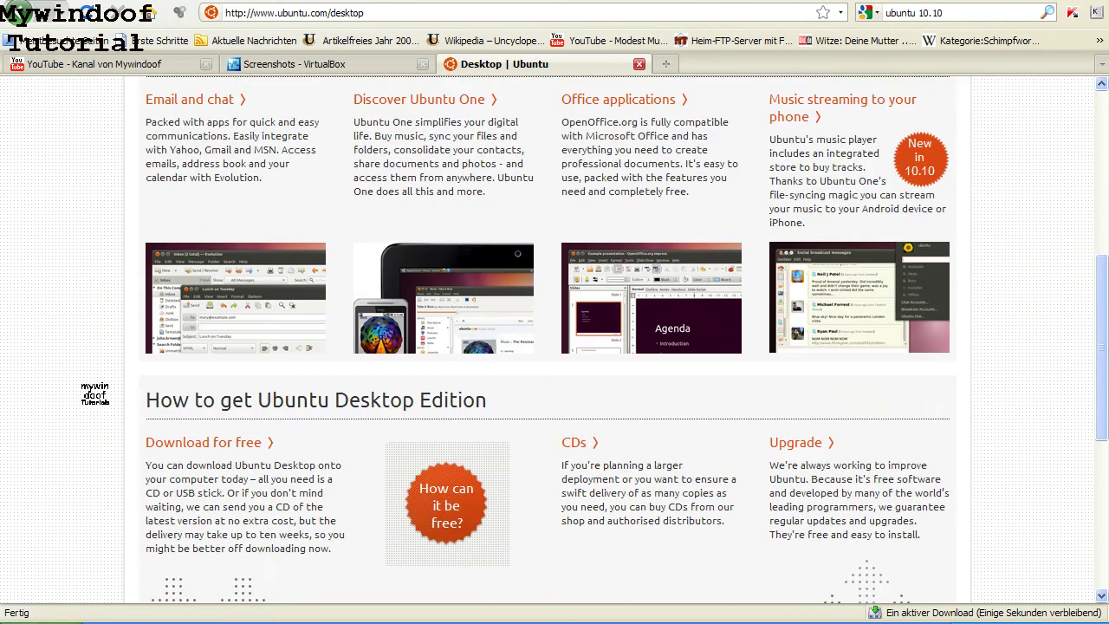
{"action": "scroll", "coordinate": [94, 381], "scroll_direction": "up", "scroll_amount": 2}
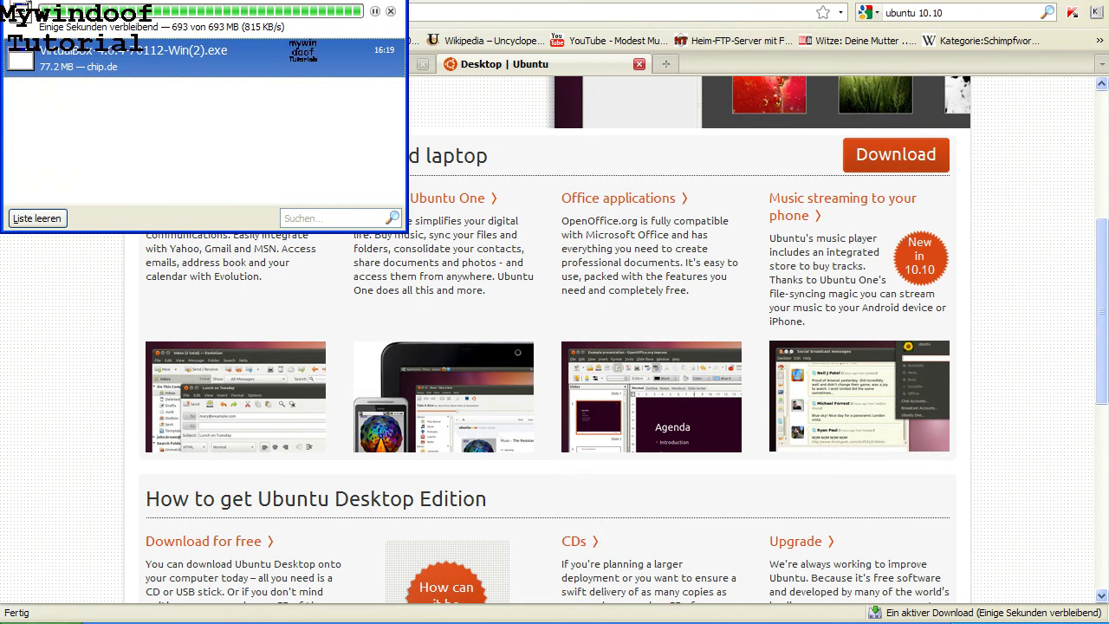
{"action": "left_click", "coordinate": [148, 263]}
{"action": "left_click_drag", "start_coordinate": [167, 234], "coordinate": [212, 290]}
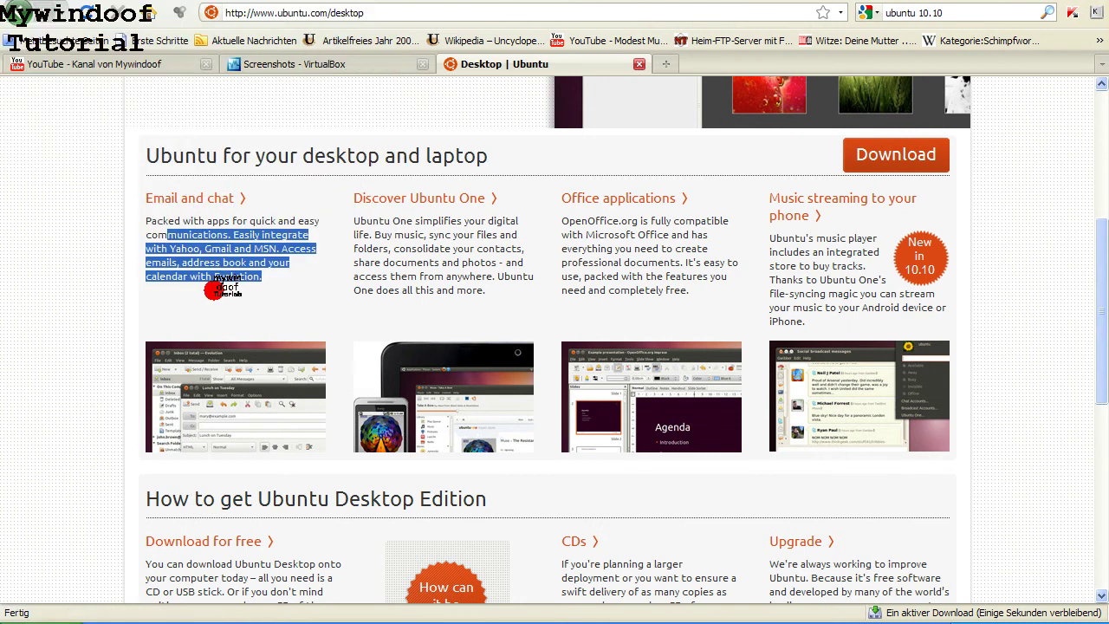
{"action": "left_click", "coordinate": [57, 315]}
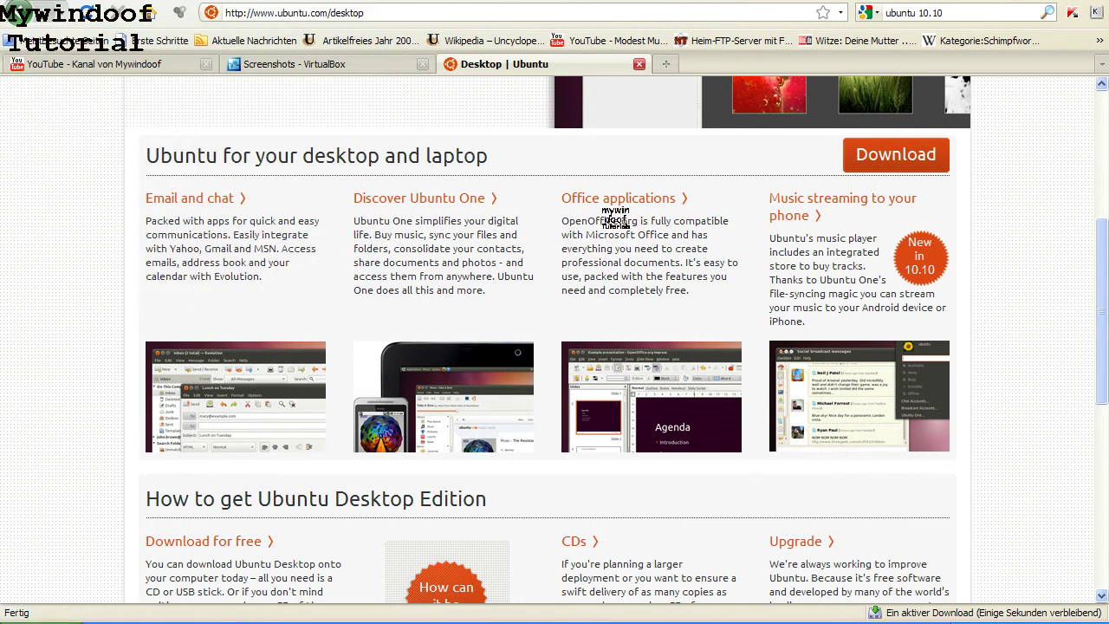
{"action": "left_click_drag", "start_coordinate": [595, 221], "coordinate": [700, 295]}
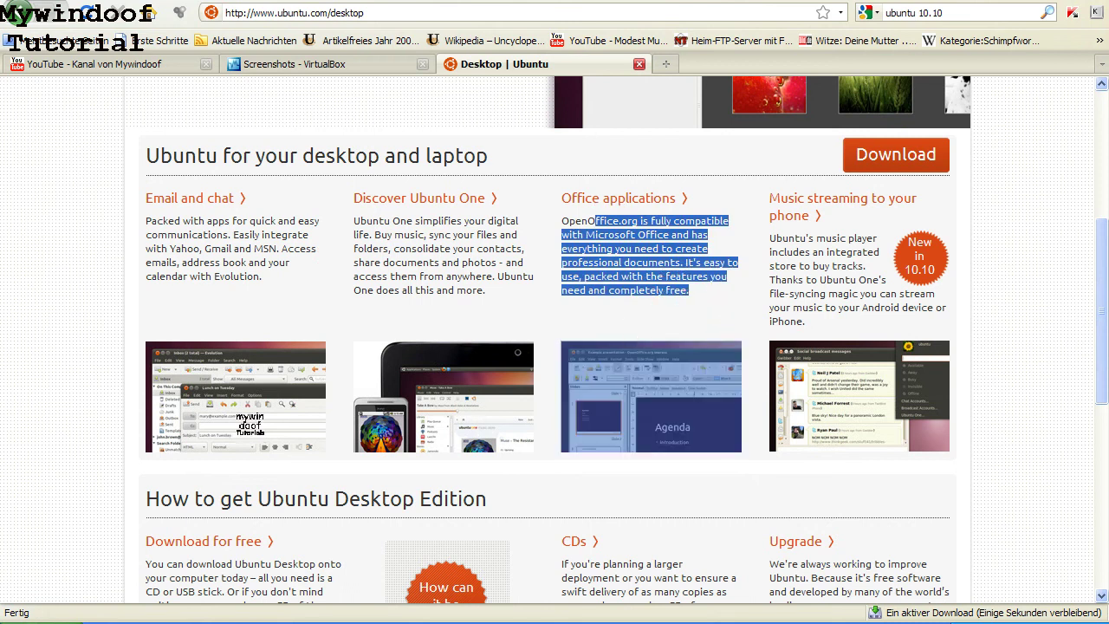
{"action": "left_click", "coordinate": [36, 395]}
{"action": "scroll", "coordinate": [40, 391], "scroll_direction": "down", "scroll_amount": 6}
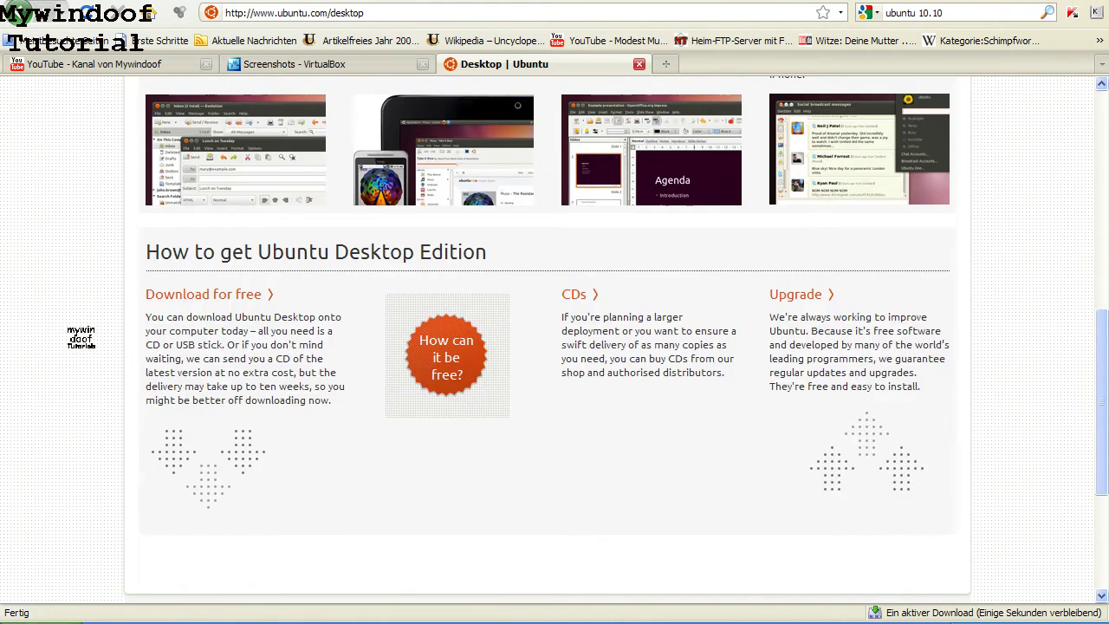
{"action": "scroll", "coordinate": [76, 338], "scroll_direction": "up", "scroll_amount": 9}
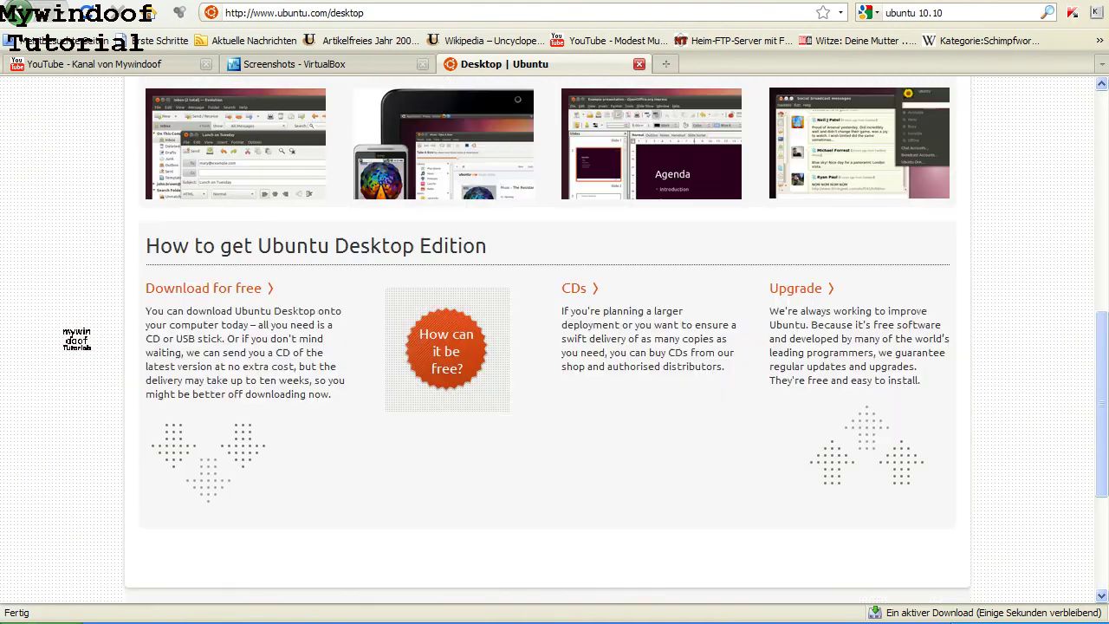
Step: Check the Downloads window and continue the VirtualBox installation past the Windows logo test warnings, including the one for VirtualBox Bridged Networking Driver Miniport
{"action": "scroll", "coordinate": [65, 344], "scroll_direction": "up", "scroll_amount": 5}
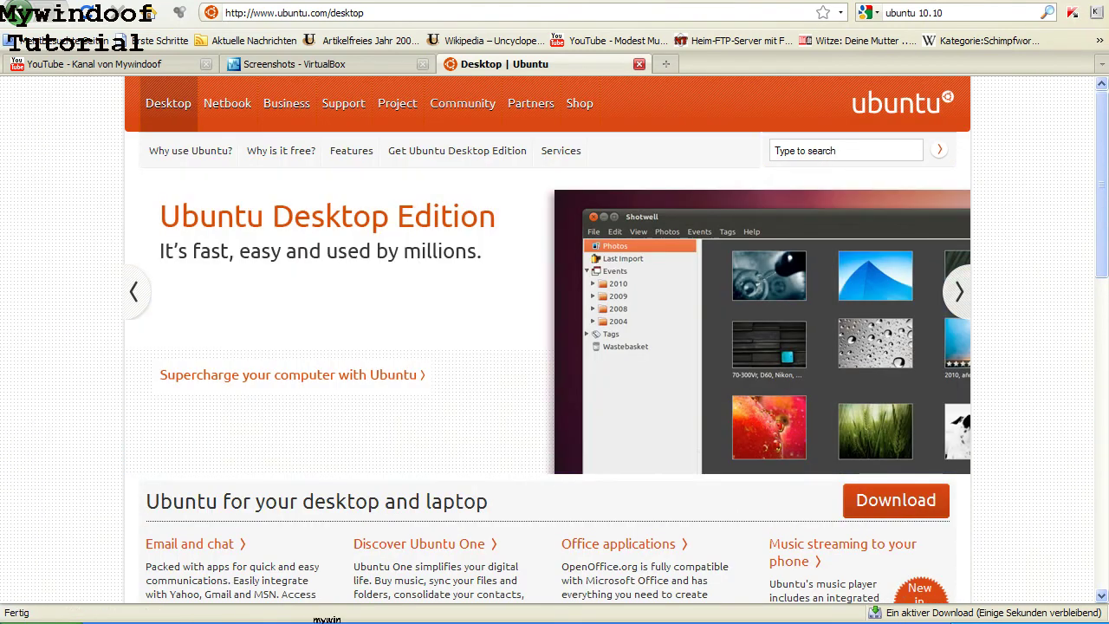
{"action": "key", "text": "ctrl+shift+y"}
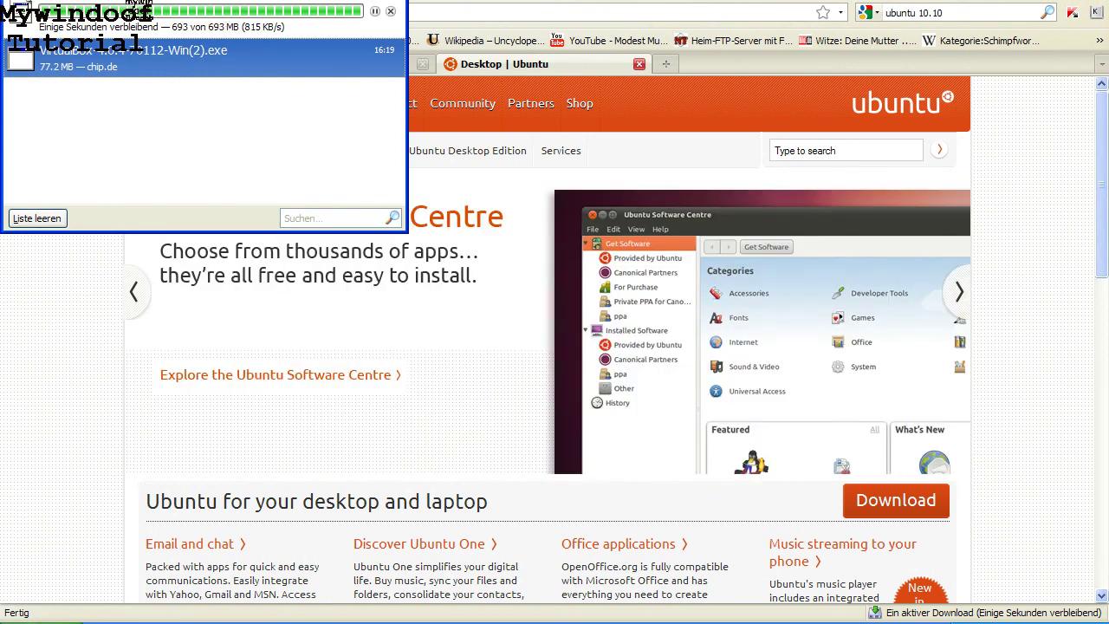
{"action": "left_click", "coordinate": [668, 611]}
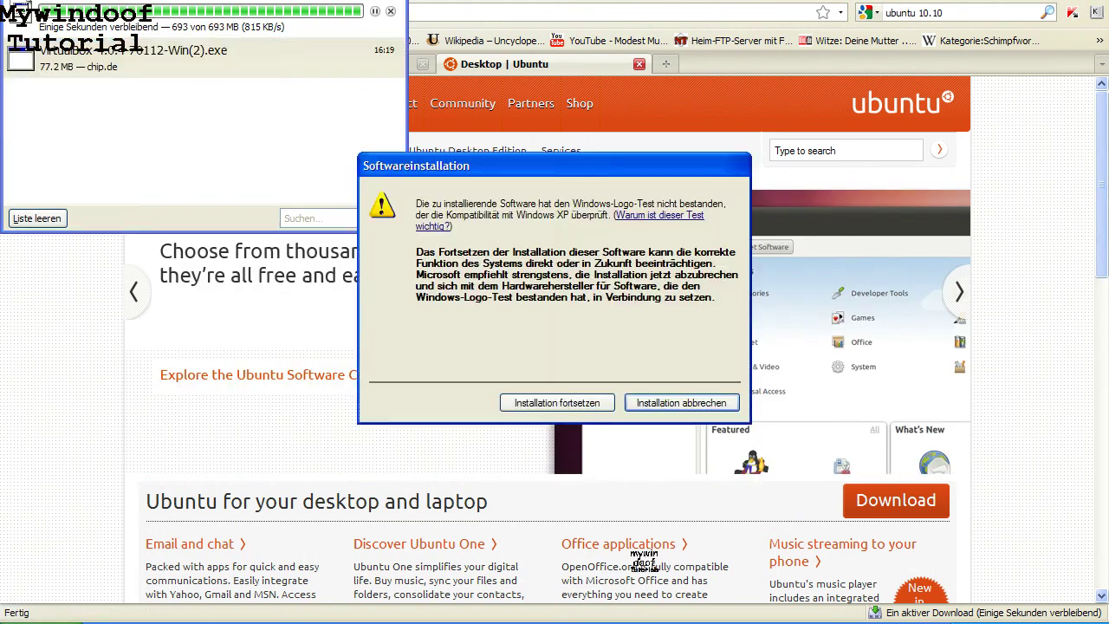
{"action": "left_click", "coordinate": [557, 402]}
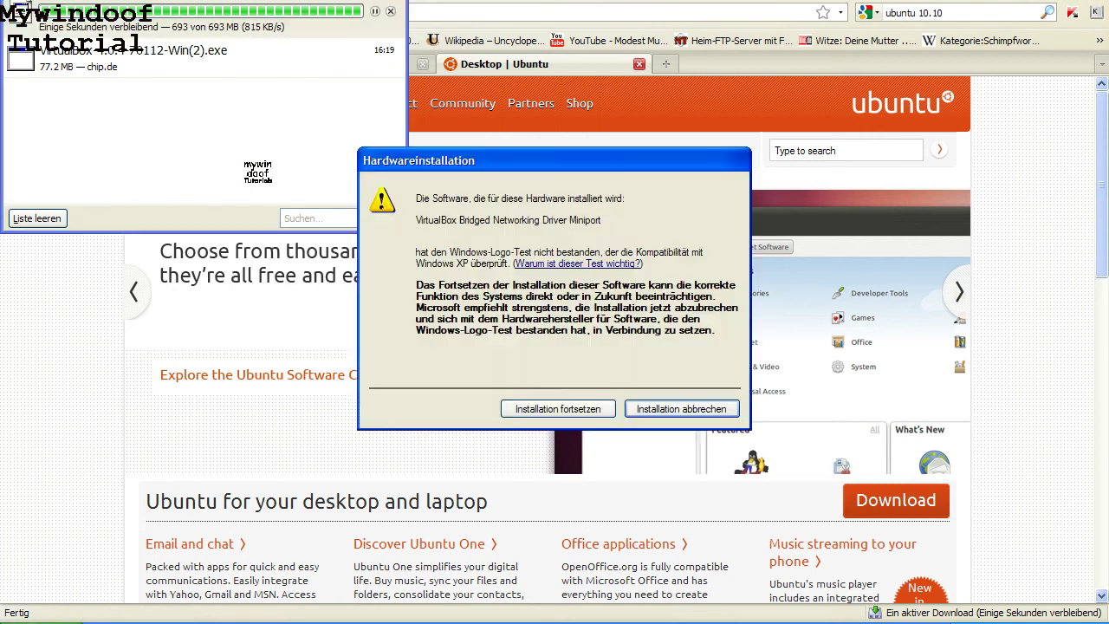
{"action": "left_click", "coordinate": [589, 407]}
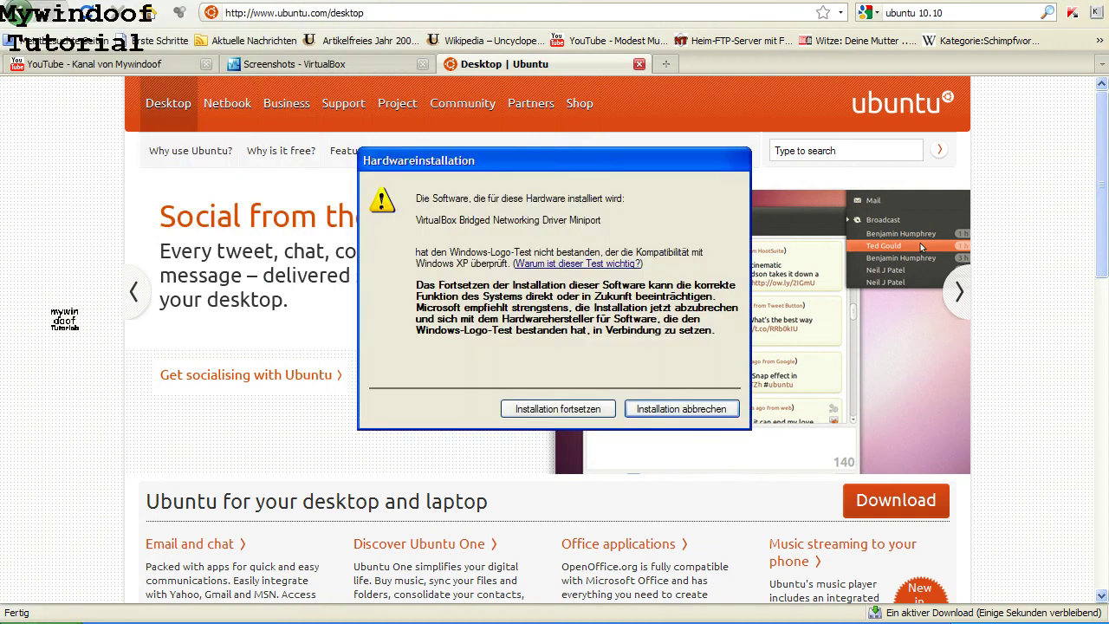
{"action": "left_click", "coordinate": [558, 408]}
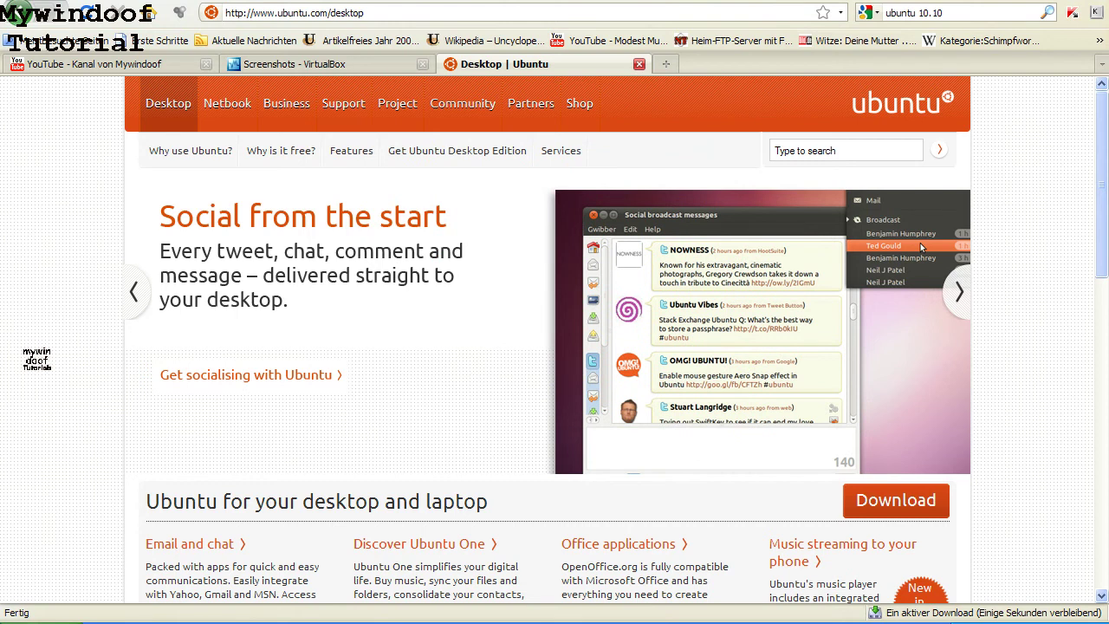
{"action": "left_click", "coordinate": [556, 408]}
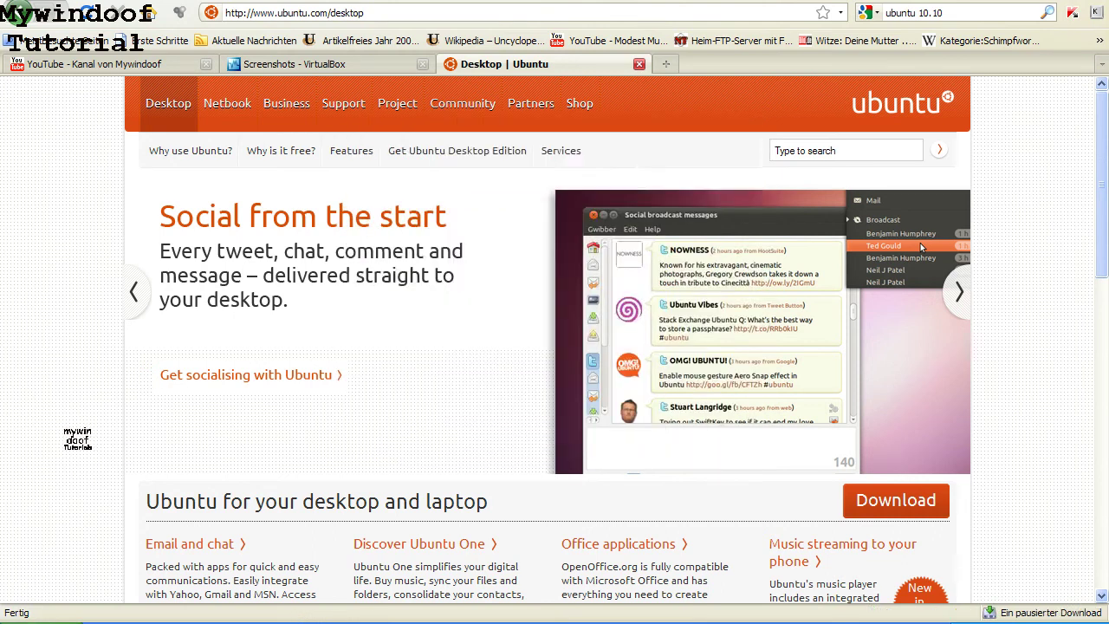
Step: Try to open the "Why use Ubuntu?" page from the Ubuntu Desktop page's footer links, retrying once
{"action": "scroll", "coordinate": [920, 242], "scroll_direction": "down", "scroll_amount": 15}
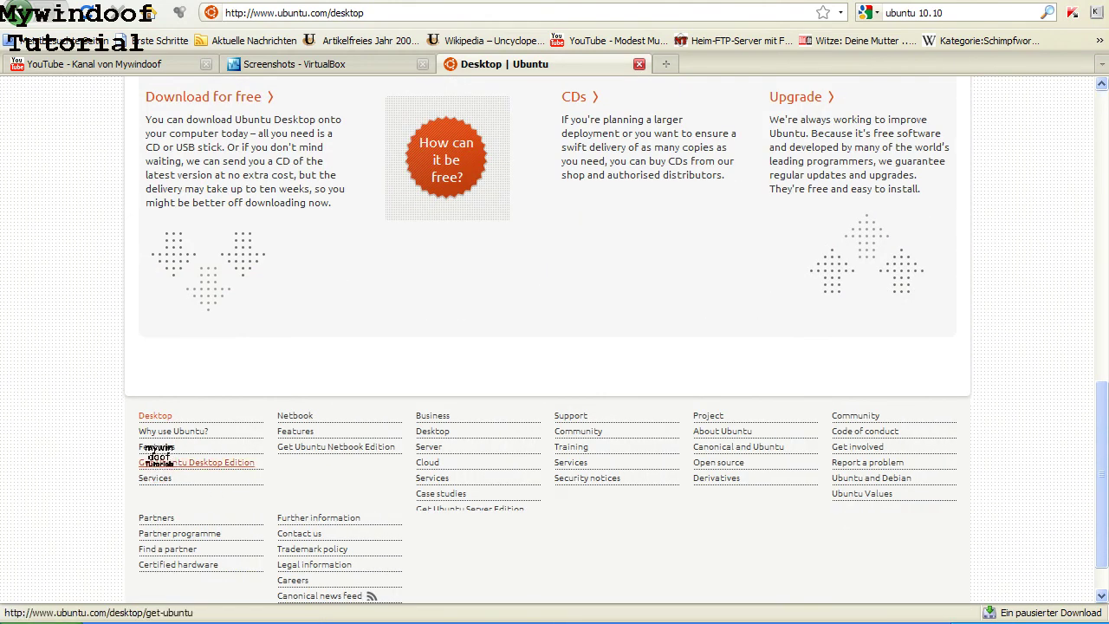
{"action": "scroll", "coordinate": [159, 455], "scroll_direction": "down", "scroll_amount": 1}
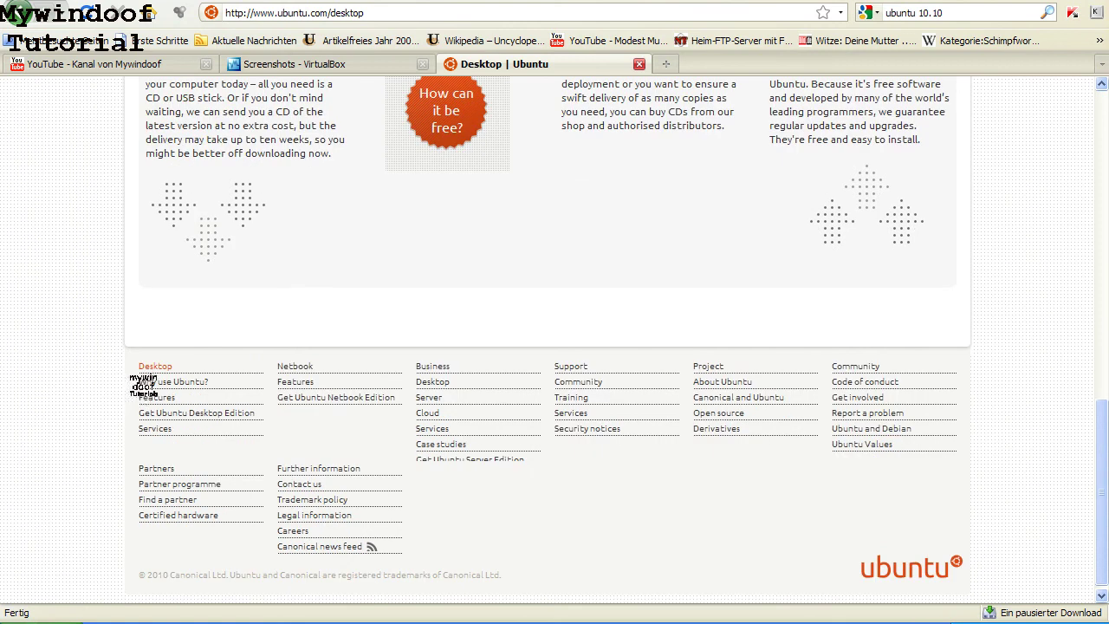
{"action": "left_click", "coordinate": [174, 381]}
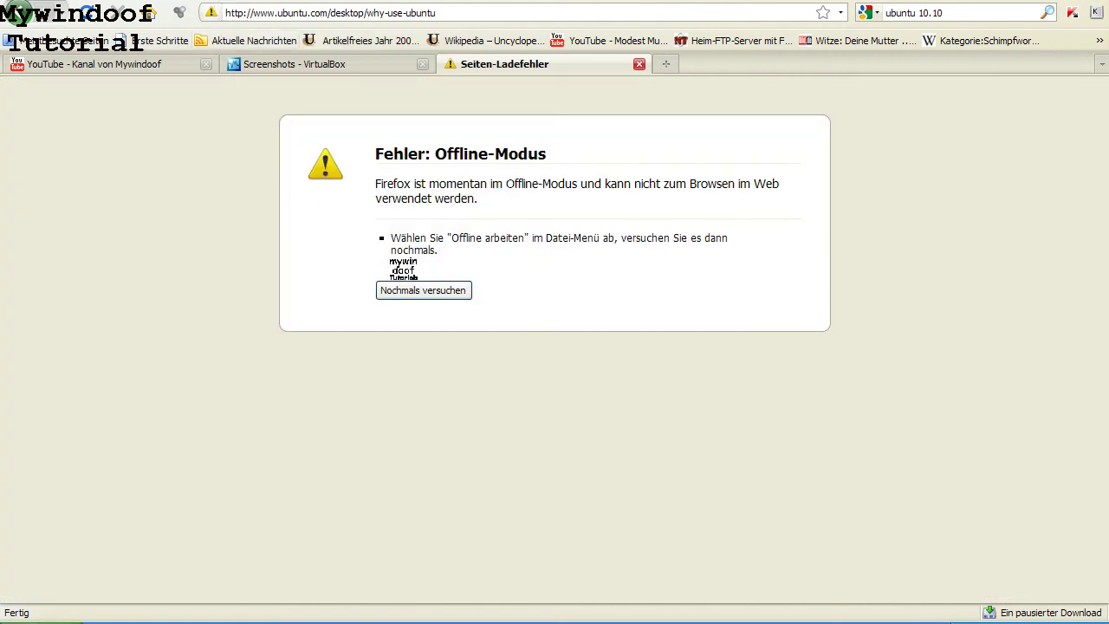
{"action": "left_click", "coordinate": [421, 290]}
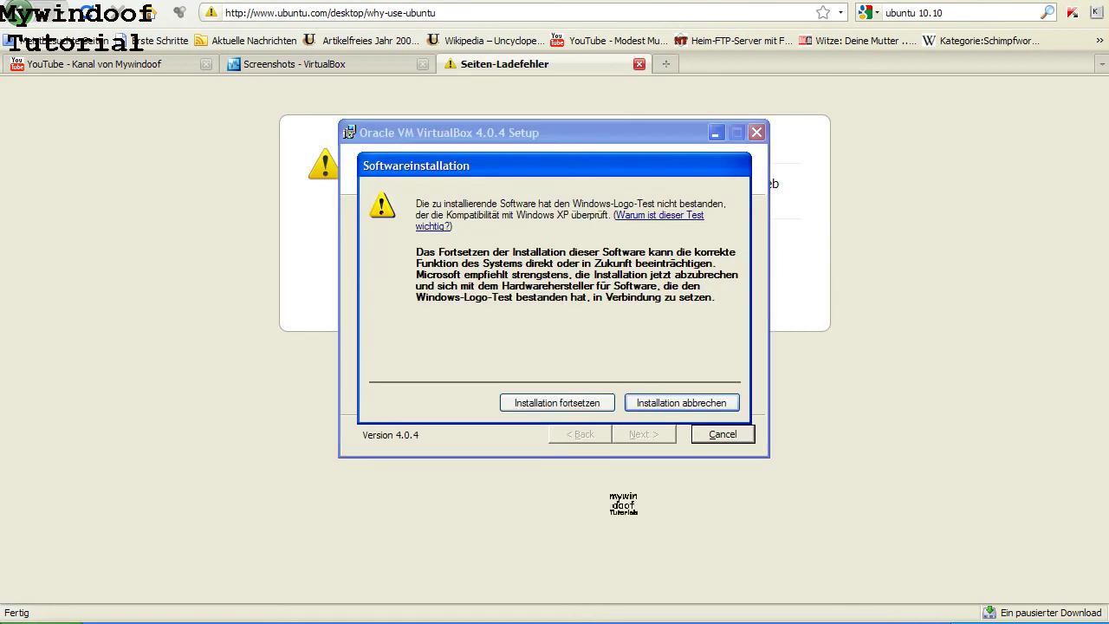
Step: Continue the installation past the logo test warnings, including the VirtualBox Host-Only Ethernet Adapter one, and reload the "Why use Ubuntu?" page
{"action": "left_click", "coordinate": [570, 400]}
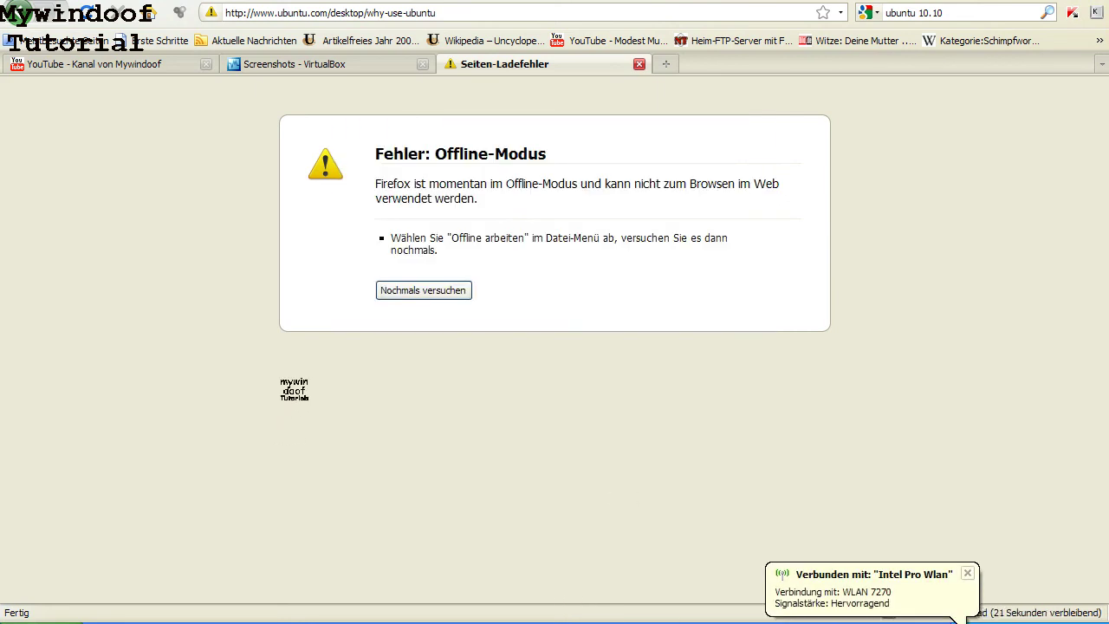
{"action": "left_click", "coordinate": [407, 290]}
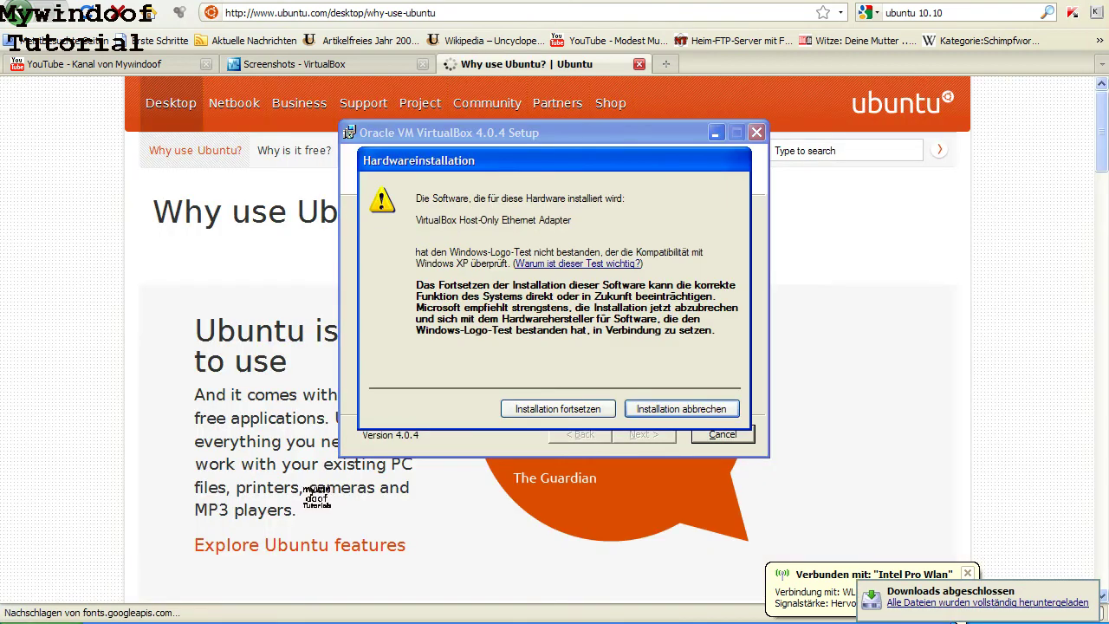
{"action": "left_click", "coordinate": [557, 407]}
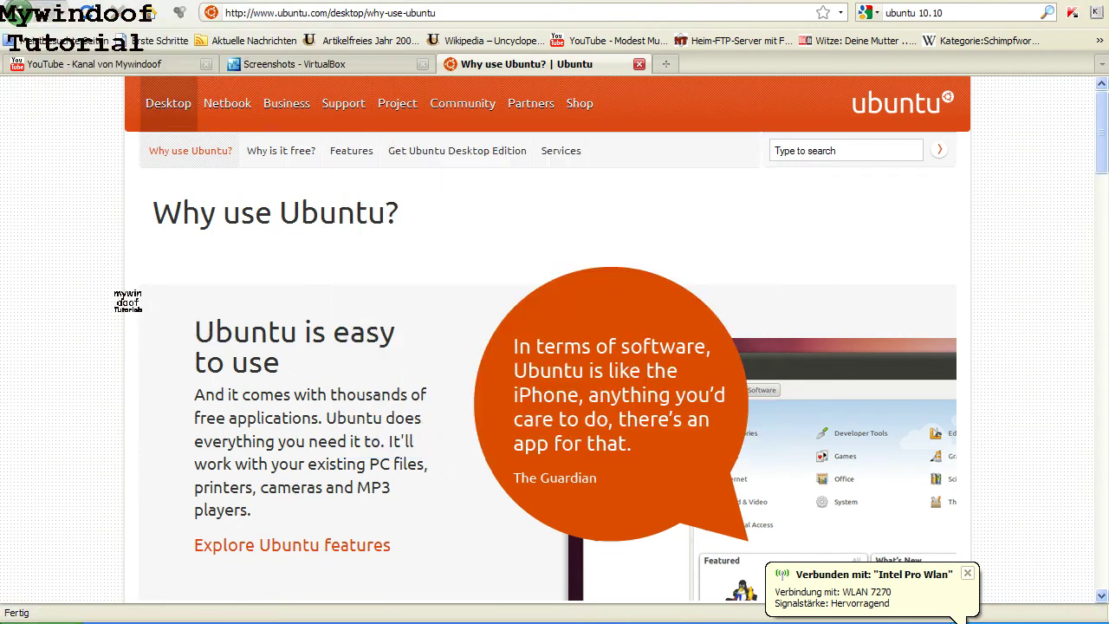
Step: Read the "Ubuntu is easy to use" and "It's easy to trial and install" sections, highlighting the latter's heading
{"action": "scroll", "coordinate": [554, 338], "scroll_direction": "down", "scroll_amount": 5}
{"action": "scroll", "coordinate": [123, 295], "scroll_direction": "down", "scroll_amount": 2}
{"action": "scroll", "coordinate": [136, 277], "scroll_direction": "up", "scroll_amount": 4}
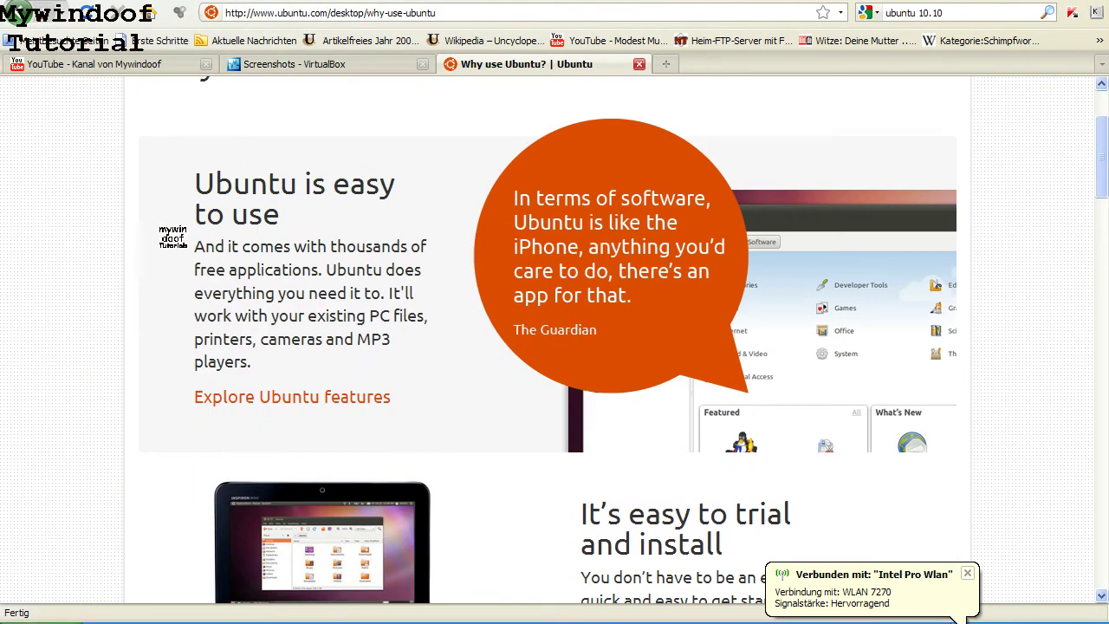
{"action": "scroll", "coordinate": [251, 182], "scroll_direction": "down", "scroll_amount": 3}
{"action": "scroll", "coordinate": [616, 329], "scroll_direction": "down", "scroll_amount": 2}
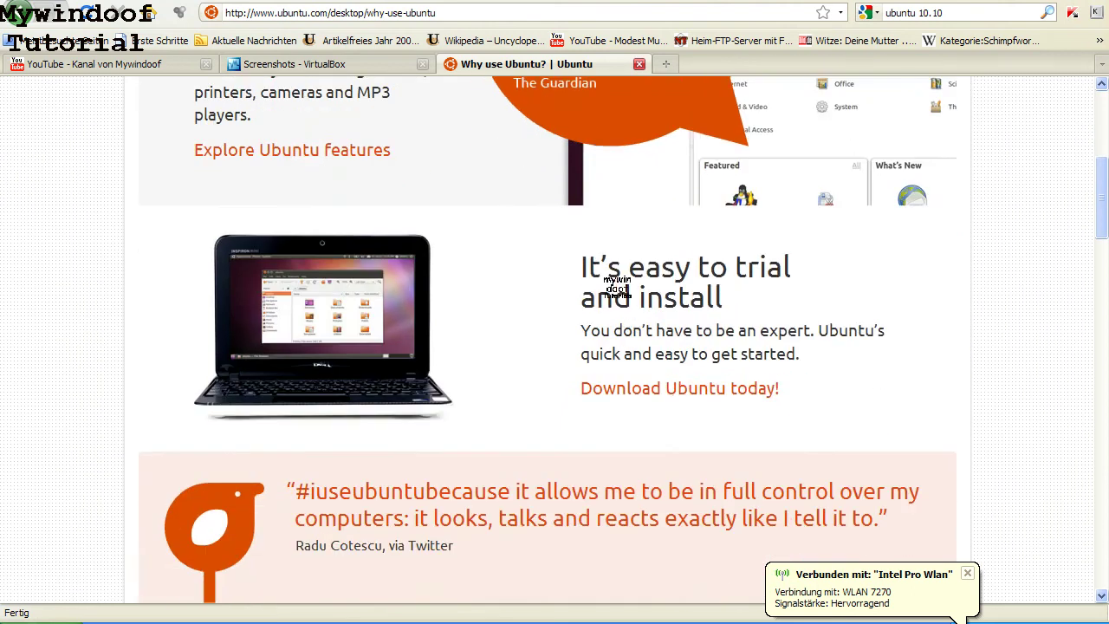
{"action": "left_click_drag", "start_coordinate": [583, 248], "coordinate": [805, 255]}
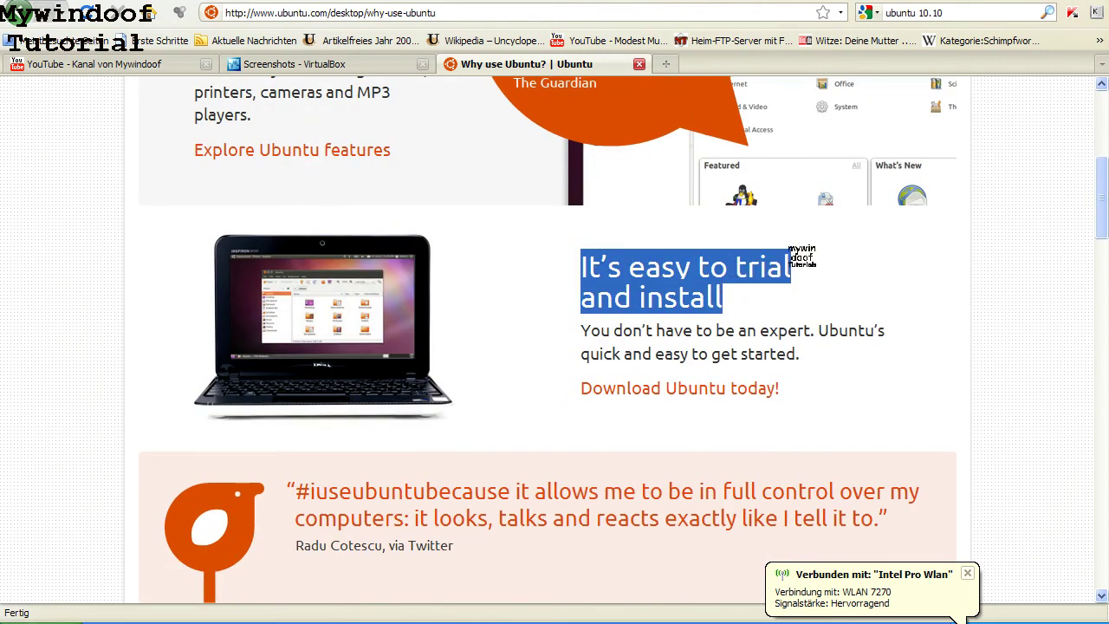
{"action": "left_click", "coordinate": [579, 407]}
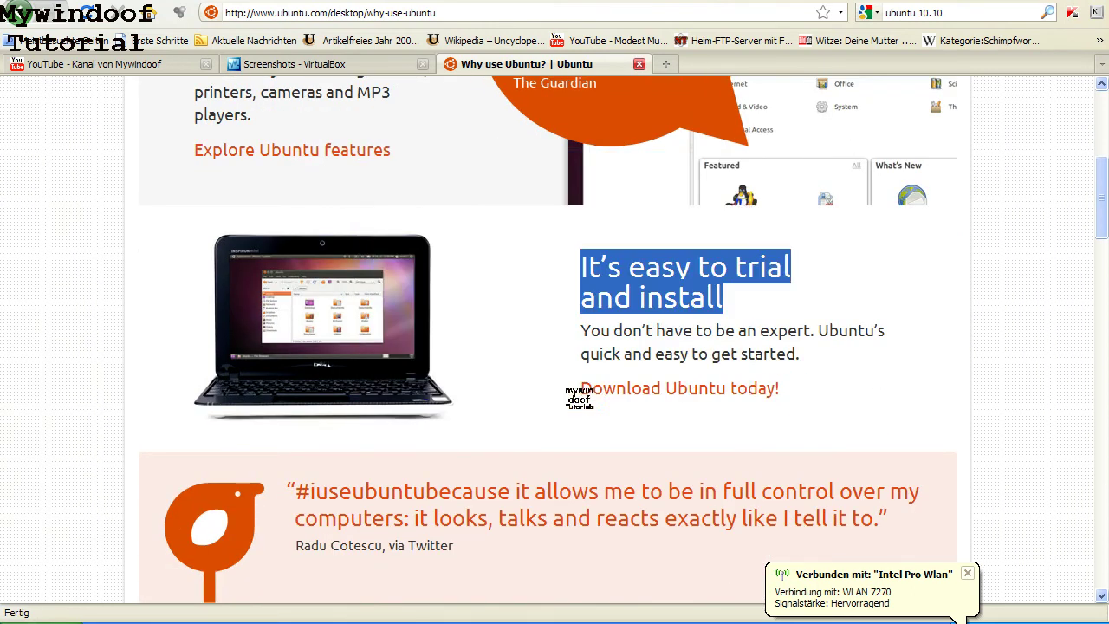
{"action": "left_click", "coordinate": [736, 305]}
Step: Examine the "It's beautiful, stylish and fast" section and highlight its heading
{"action": "scroll", "coordinate": [299, 258], "scroll_direction": "down", "scroll_amount": 5}
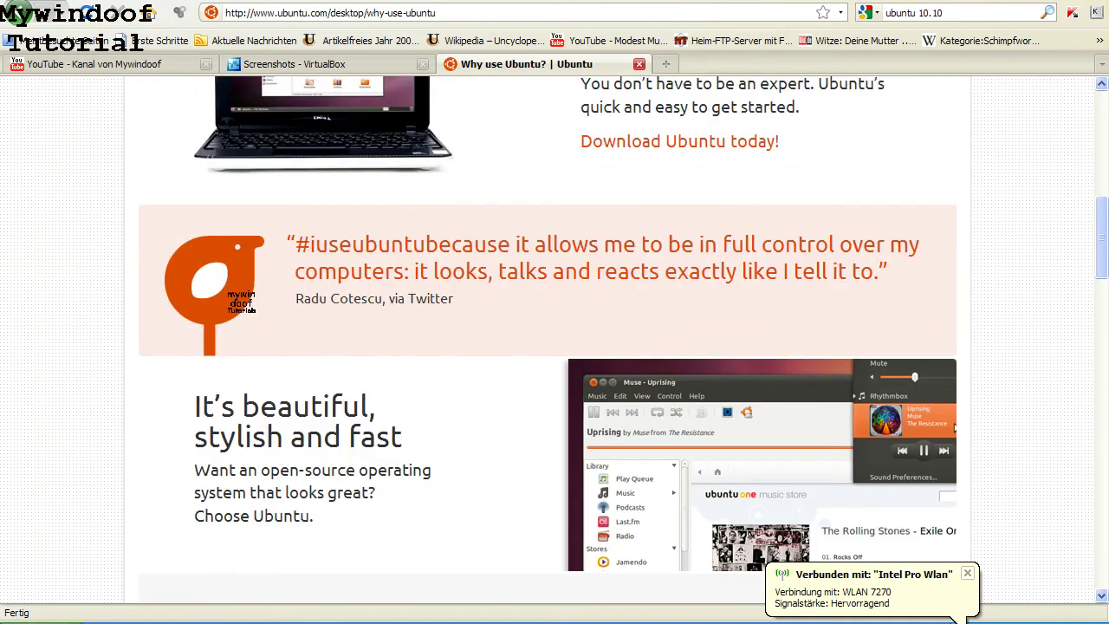
{"action": "scroll", "coordinate": [233, 403], "scroll_direction": "down", "scroll_amount": 3}
{"action": "left_click_drag", "start_coordinate": [208, 253], "coordinate": [433, 292]}
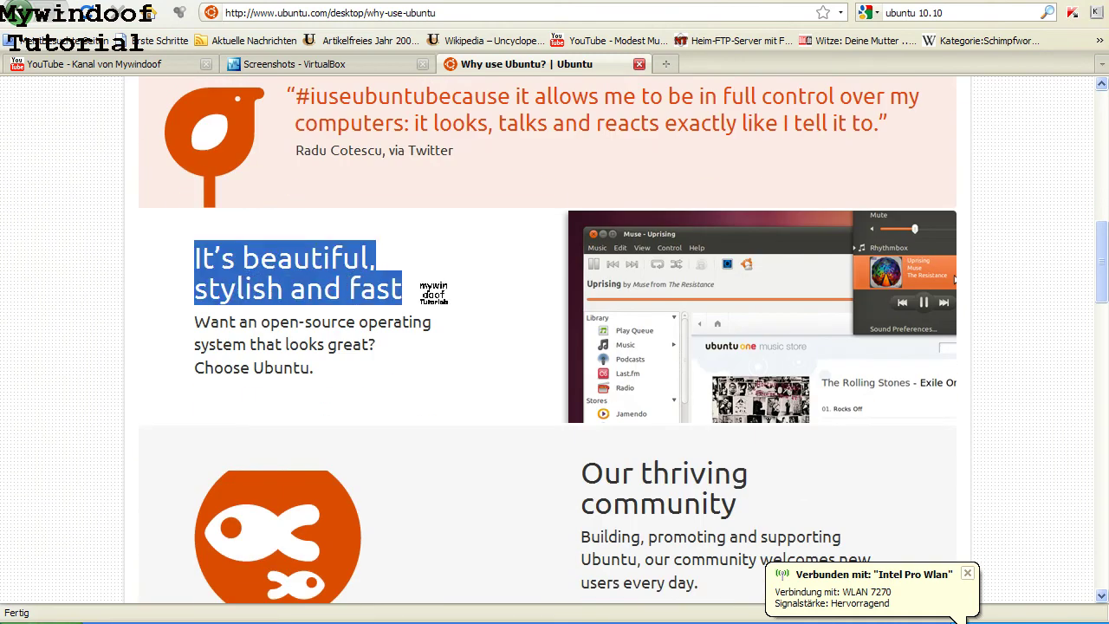
{"action": "left_click", "coordinate": [415, 325]}
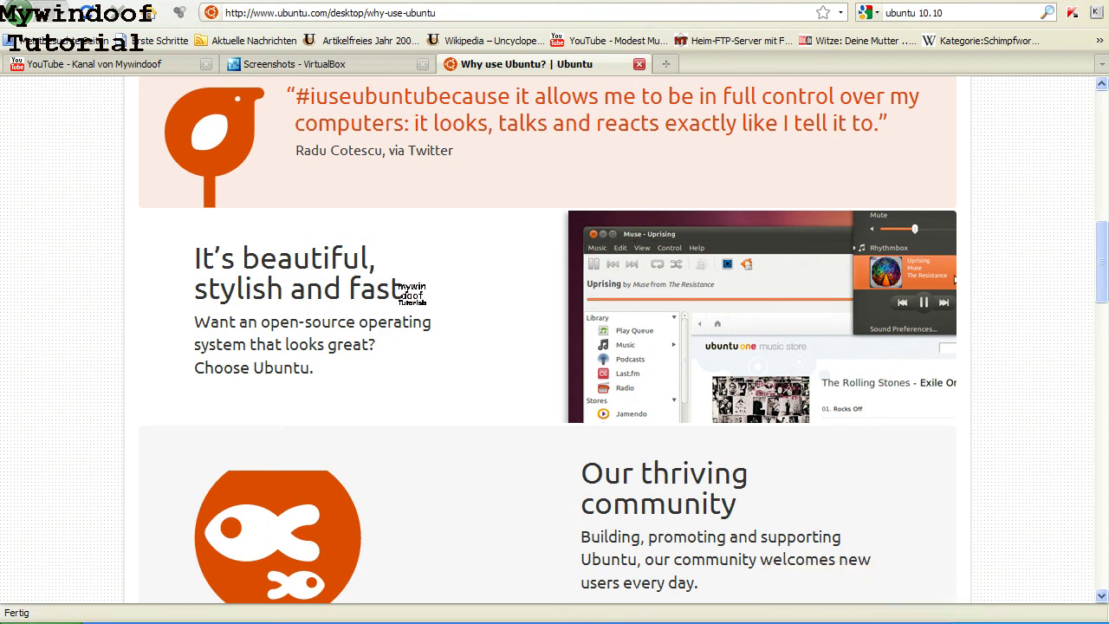
{"action": "left_click_drag", "start_coordinate": [408, 285], "coordinate": [210, 258]}
{"action": "left_click", "coordinate": [173, 272]}
{"action": "mouse_move", "coordinate": [360, 275]}
{"action": "left_mouse_down"}
{"action": "mouse_move", "coordinate": [433, 275]}
{"action": "mouse_move", "coordinate": [357, 280]}
{"action": "left_mouse_up"}
{"action": "left_click", "coordinate": [382, 276]}
{"action": "scroll", "coordinate": [383, 273], "scroll_direction": "down", "scroll_amount": 2}
{"action": "scroll", "coordinate": [396, 284], "scroll_direction": "up", "scroll_amount": 2}
{"action": "left_click", "coordinate": [371, 337]}
Step: Look through the "Our thriving community" and "It's free and open source" sections, highlighting the community heading
{"action": "scroll", "coordinate": [369, 336], "scroll_direction": "down", "scroll_amount": 7}
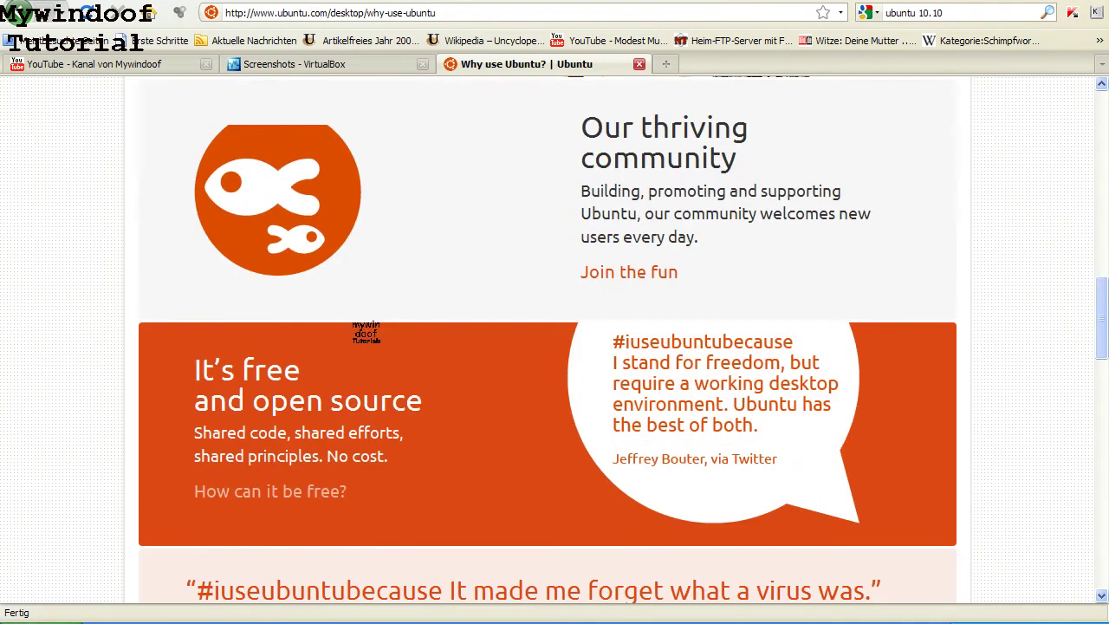
{"action": "scroll", "coordinate": [359, 333], "scroll_direction": "down", "scroll_amount": 7}
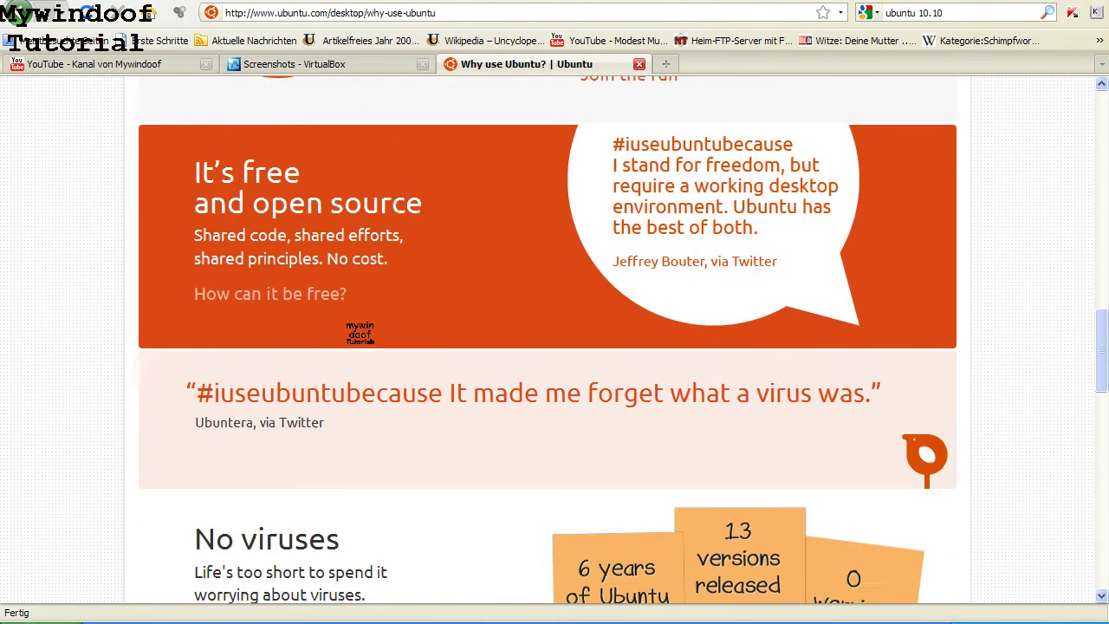
{"action": "scroll", "coordinate": [370, 334], "scroll_direction": "up", "scroll_amount": 11}
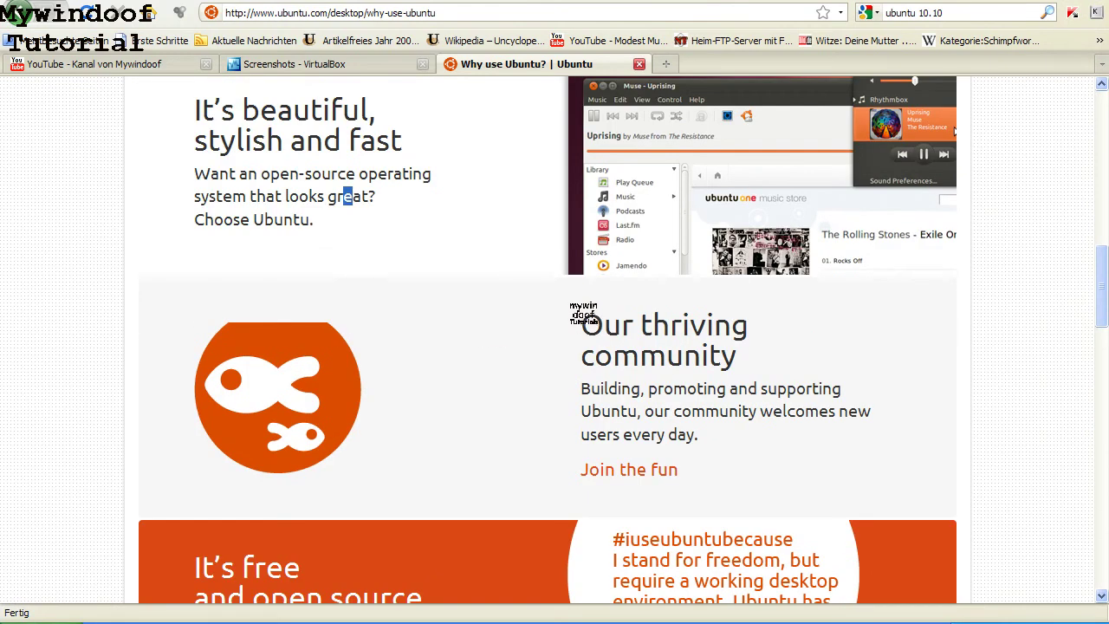
{"action": "left_click_drag", "start_coordinate": [583, 314], "coordinate": [736, 354]}
{"action": "left_click", "coordinate": [757, 415]}
{"action": "scroll", "coordinate": [628, 400], "scroll_direction": "down", "scroll_amount": 2}
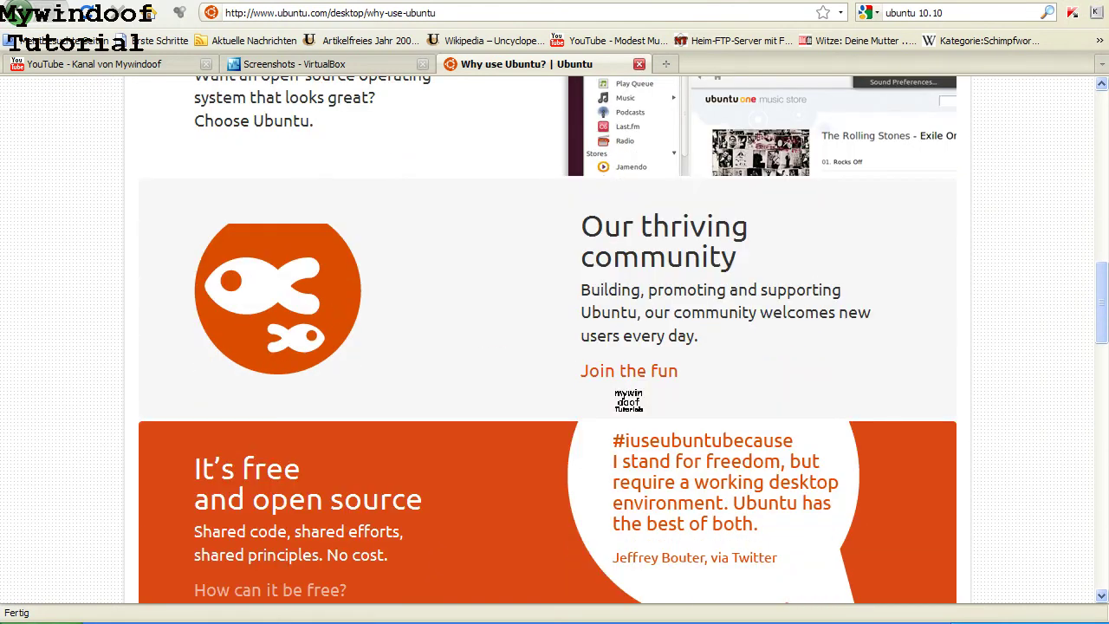
{"action": "scroll", "coordinate": [628, 399], "scroll_direction": "down", "scroll_amount": 4}
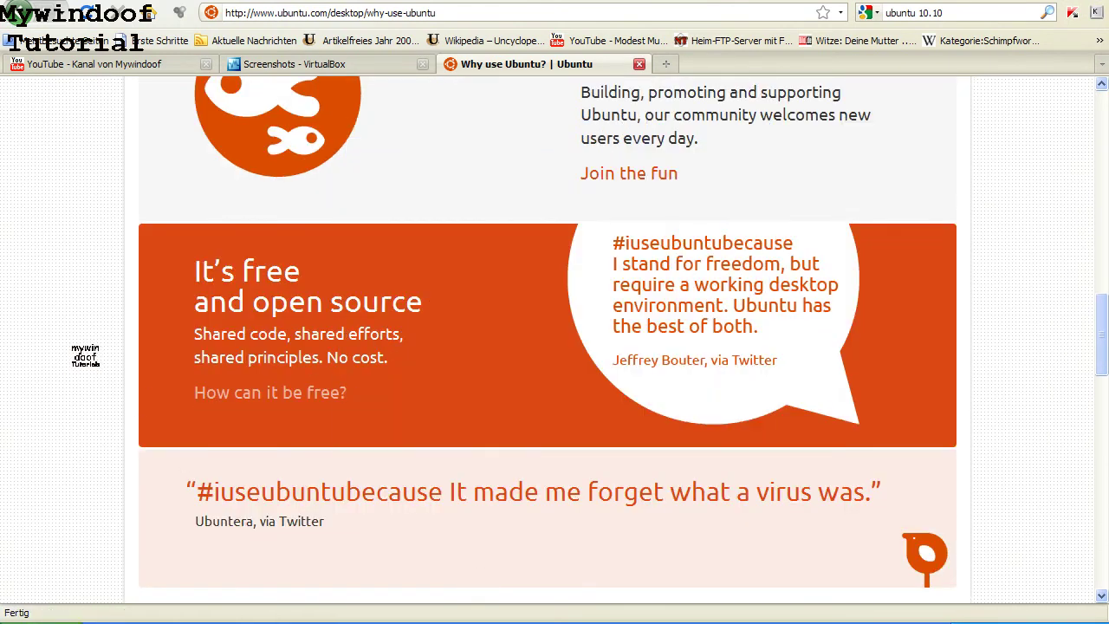
Step: Examine the "No viruses" heading and the quote "It made me forget what a virus was", highlighting each in turn
{"action": "scroll", "coordinate": [113, 322], "scroll_direction": "up", "scroll_amount": 1}
{"action": "scroll", "coordinate": [117, 322], "scroll_direction": "down", "scroll_amount": 6}
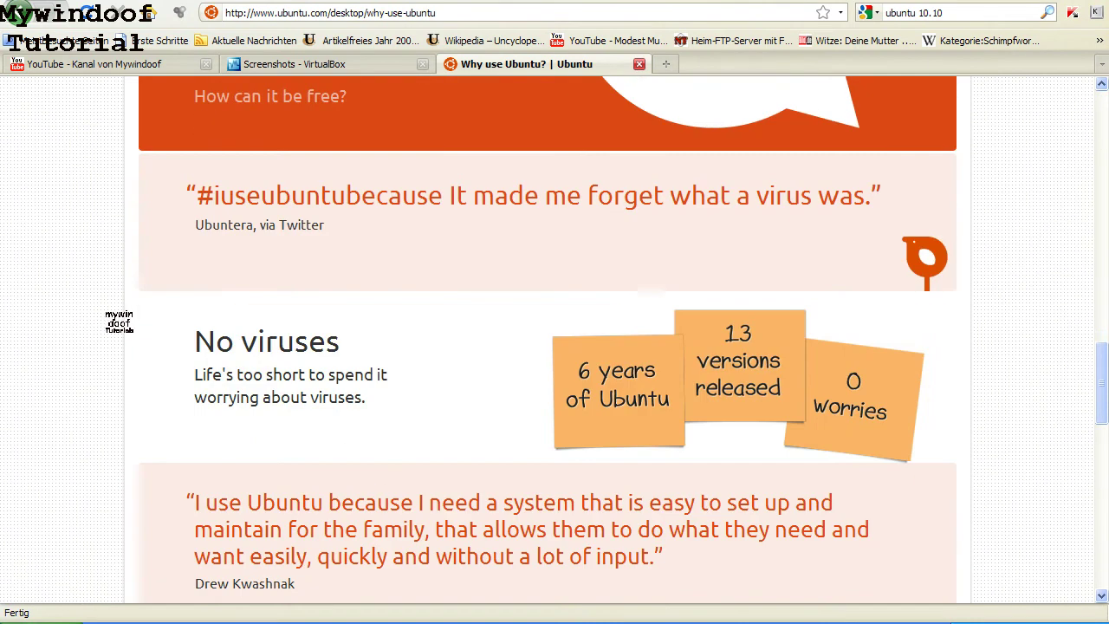
{"action": "scroll", "coordinate": [119, 322], "scroll_direction": "down", "scroll_amount": 1}
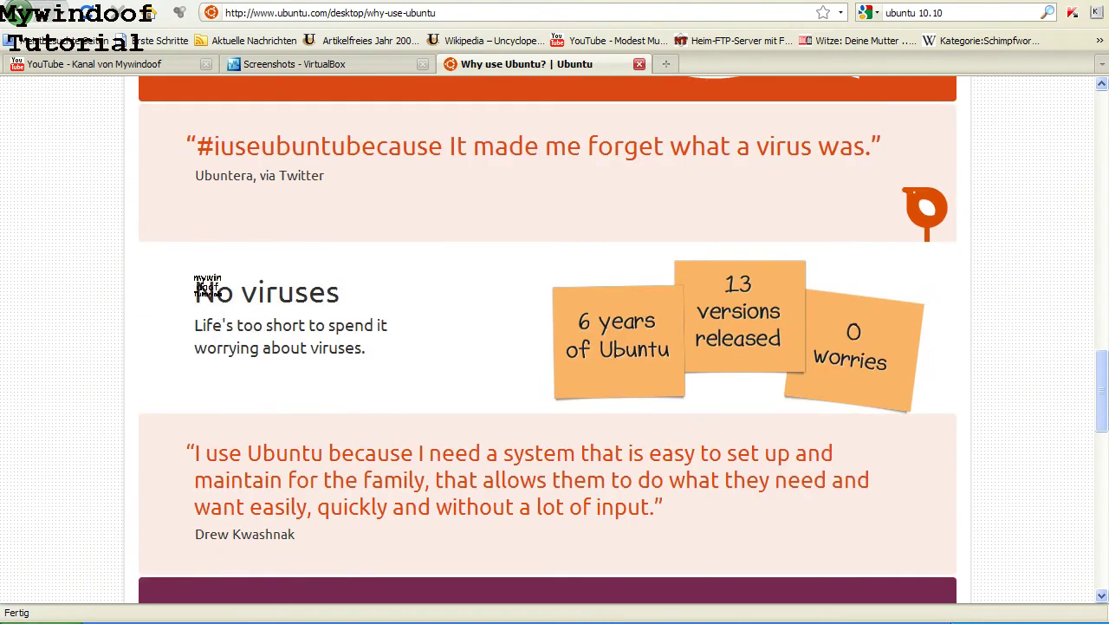
{"action": "left_click_drag", "start_coordinate": [196, 285], "coordinate": [377, 295]}
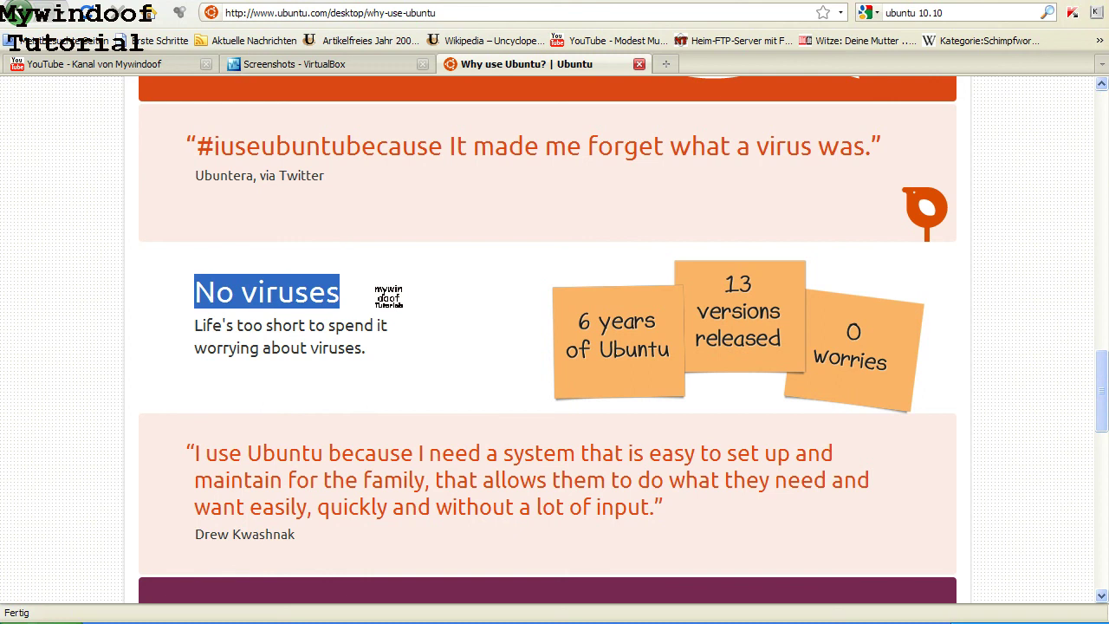
{"action": "left_click", "coordinate": [357, 331]}
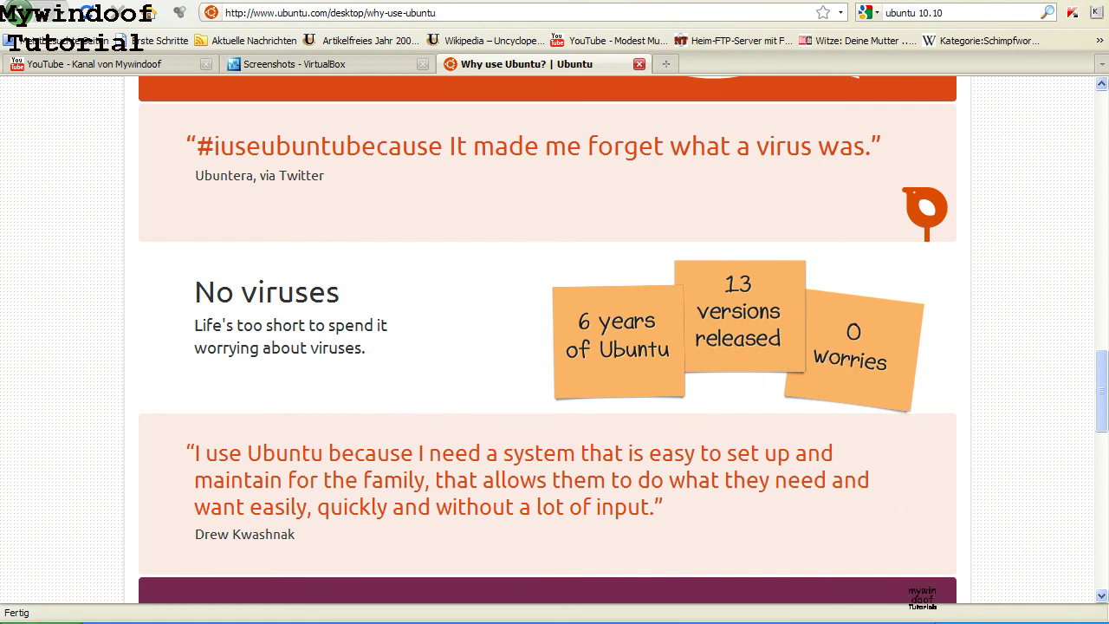
{"action": "left_click_drag", "start_coordinate": [213, 132], "coordinate": [863, 137]}
{"action": "left_click", "coordinate": [532, 142]}
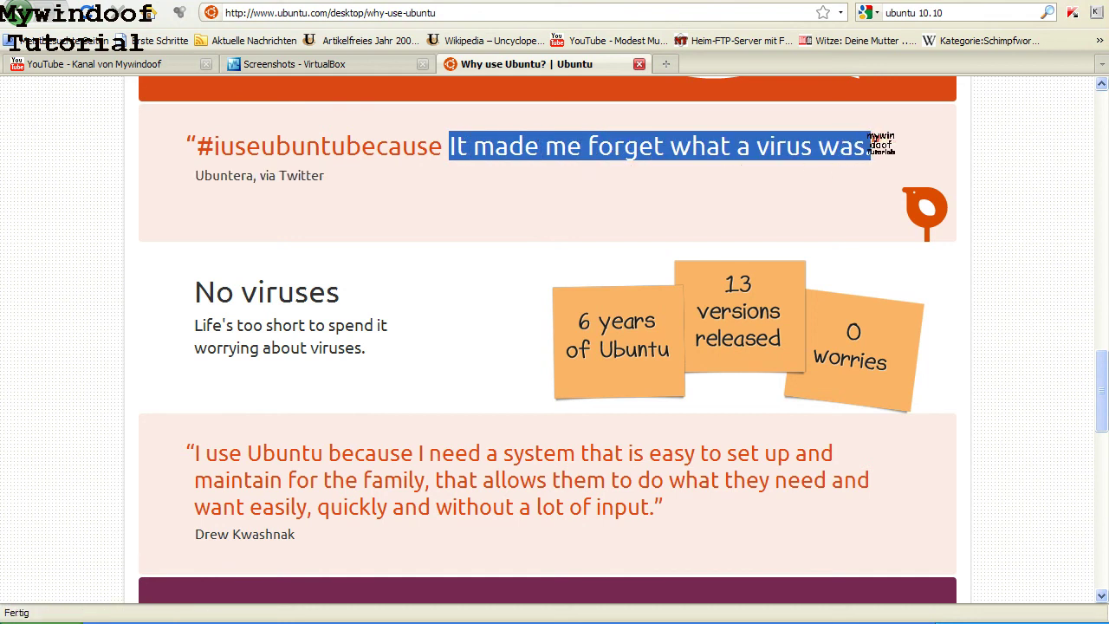
{"action": "left_click_drag", "start_coordinate": [598, 141], "coordinate": [526, 240]}
{"action": "left_click", "coordinate": [507, 347]}
{"action": "scroll", "coordinate": [397, 320], "scroll_direction": "down", "scroll_amount": 1}
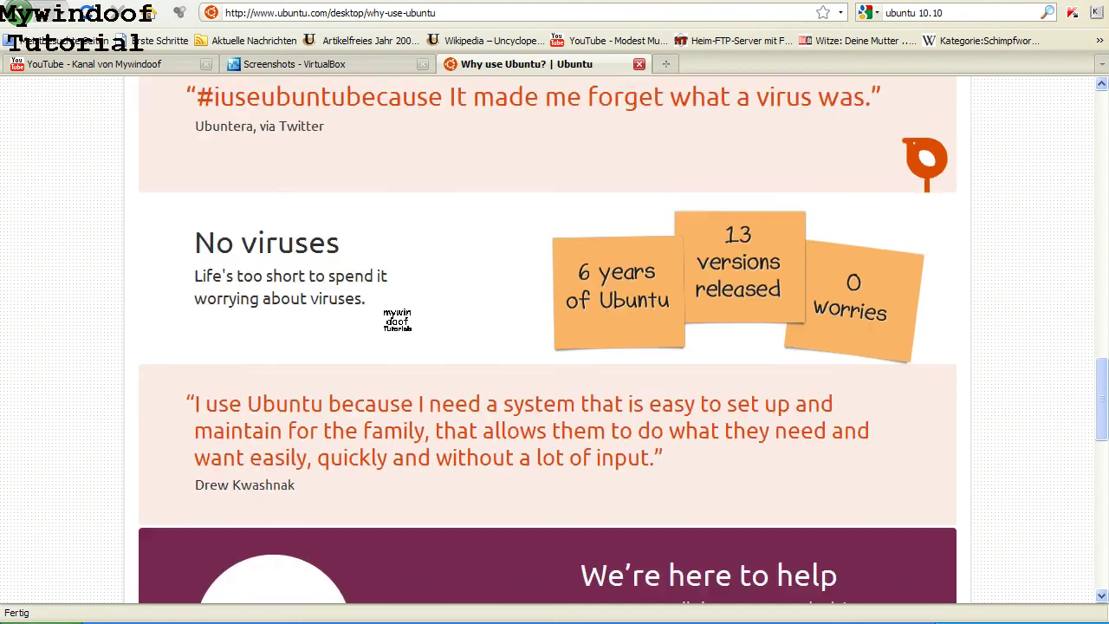
Step: Highlight the "No viruses" section text and view the page down to the "It's up-to-date" and "10.10 is here!" sections
{"action": "left_click_drag", "start_coordinate": [196, 225], "coordinate": [407, 286]}
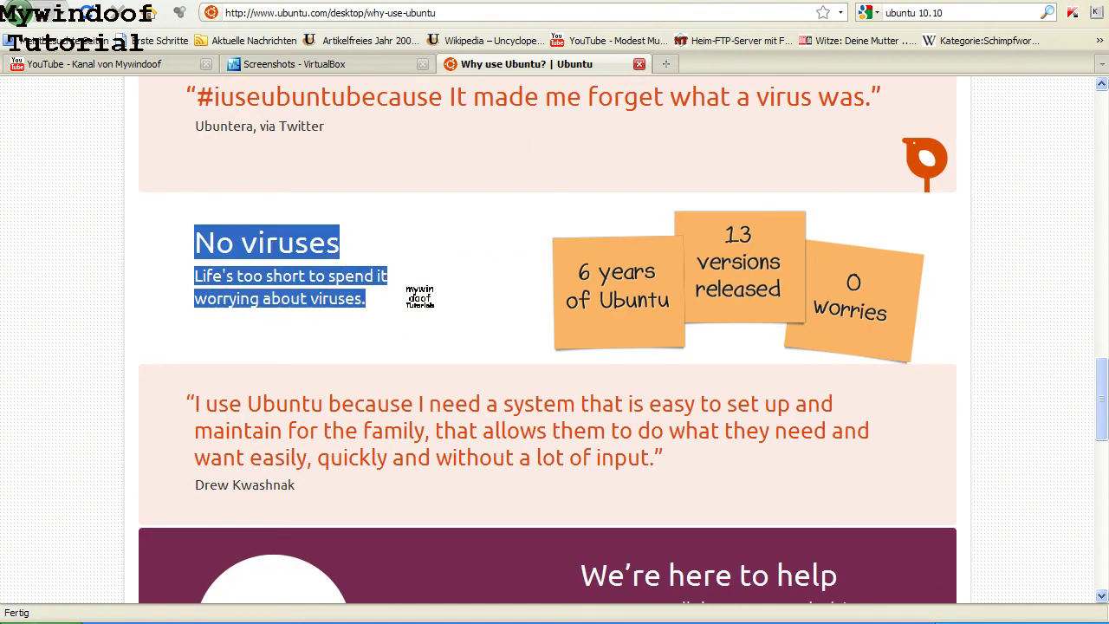
{"action": "left_click", "coordinate": [409, 284]}
{"action": "triple_click", "coordinate": [411, 284]}
{"action": "left_click", "coordinate": [410, 284]}
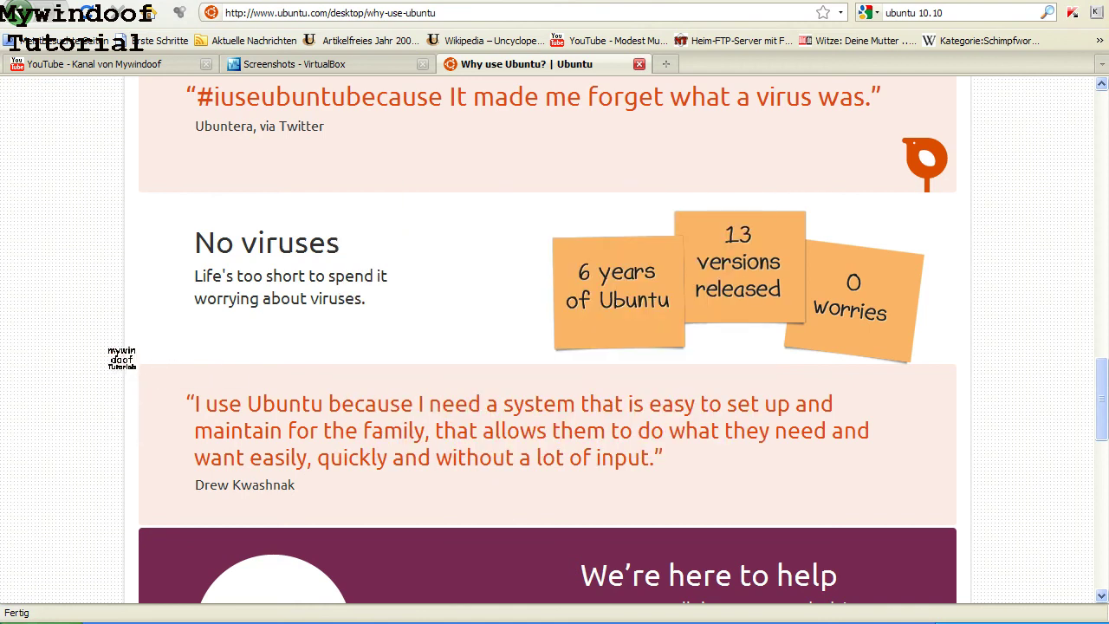
{"action": "left_click_drag", "start_coordinate": [343, 242], "coordinate": [182, 236]}
{"action": "left_click", "coordinate": [134, 275]}
{"action": "scroll", "coordinate": [161, 245], "scroll_direction": "down", "scroll_amount": 3}
{"action": "scroll", "coordinate": [173, 247], "scroll_direction": "down", "scroll_amount": 9}
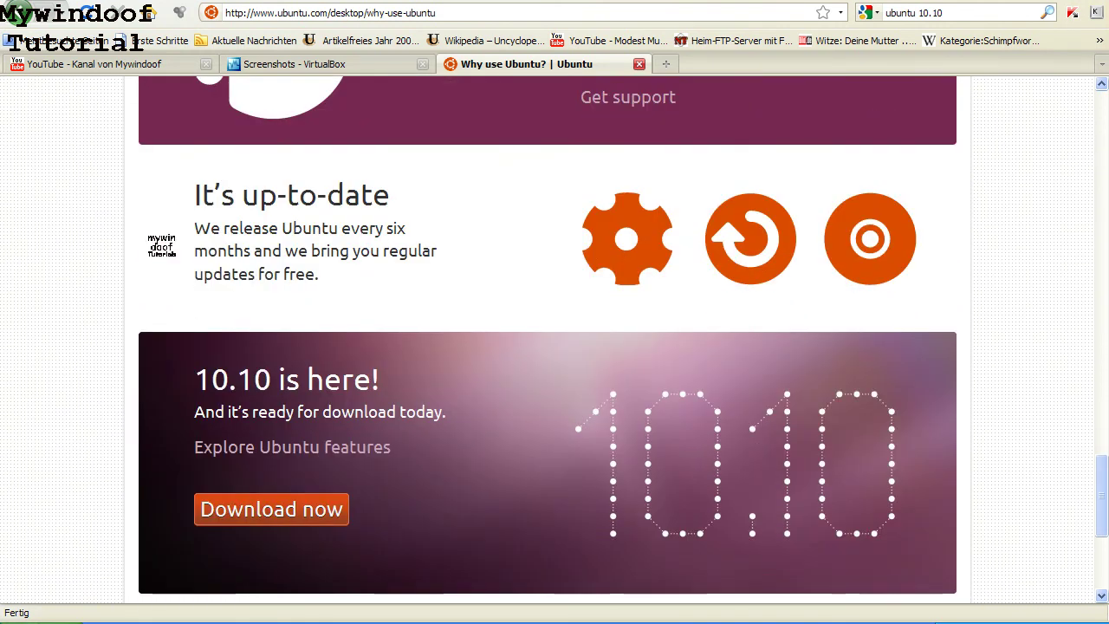
Step: Examine the "10.10 is here!" and "It's up-to-date" sections, highlighting the text of each in turn
{"action": "left_click_drag", "start_coordinate": [194, 274], "coordinate": [907, 521]}
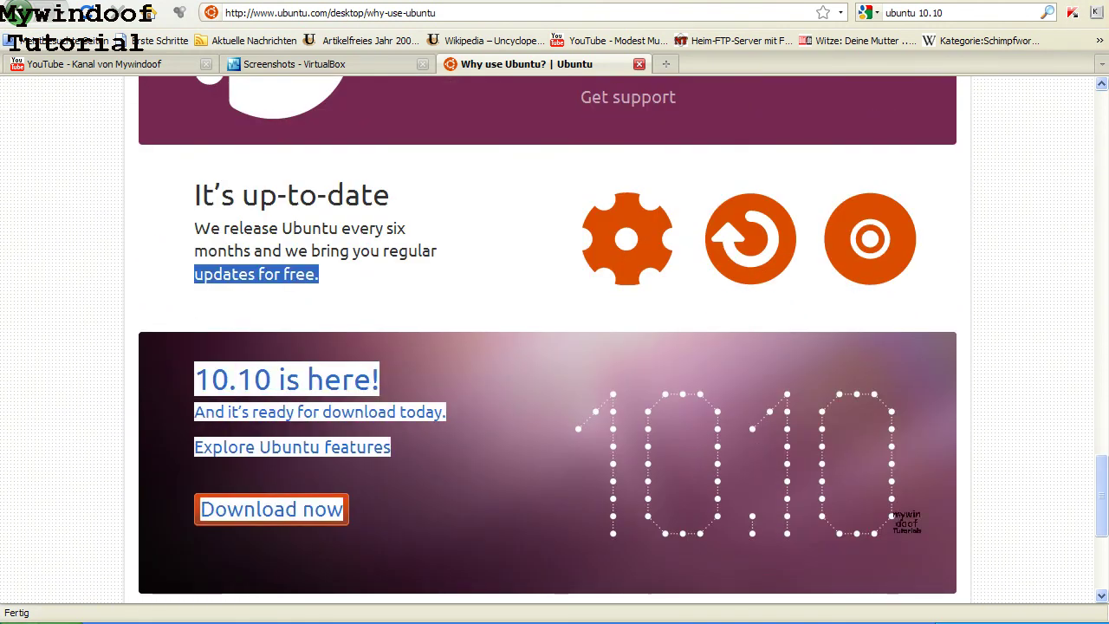
{"action": "left_click", "coordinate": [907, 521]}
{"action": "scroll", "coordinate": [972, 446], "scroll_direction": "down", "scroll_amount": 6}
{"action": "scroll", "coordinate": [1044, 439], "scroll_direction": "up", "scroll_amount": 4}
{"action": "scroll", "coordinate": [525, 279], "scroll_direction": "up", "scroll_amount": 8}
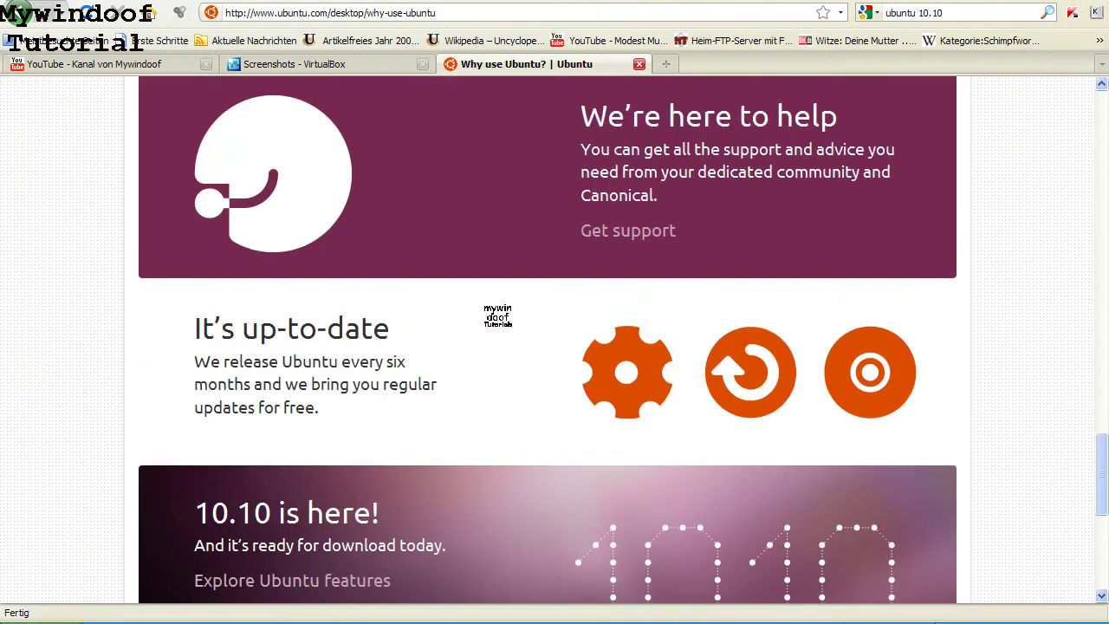
{"action": "left_click_drag", "start_coordinate": [453, 537], "coordinate": [259, 395]}
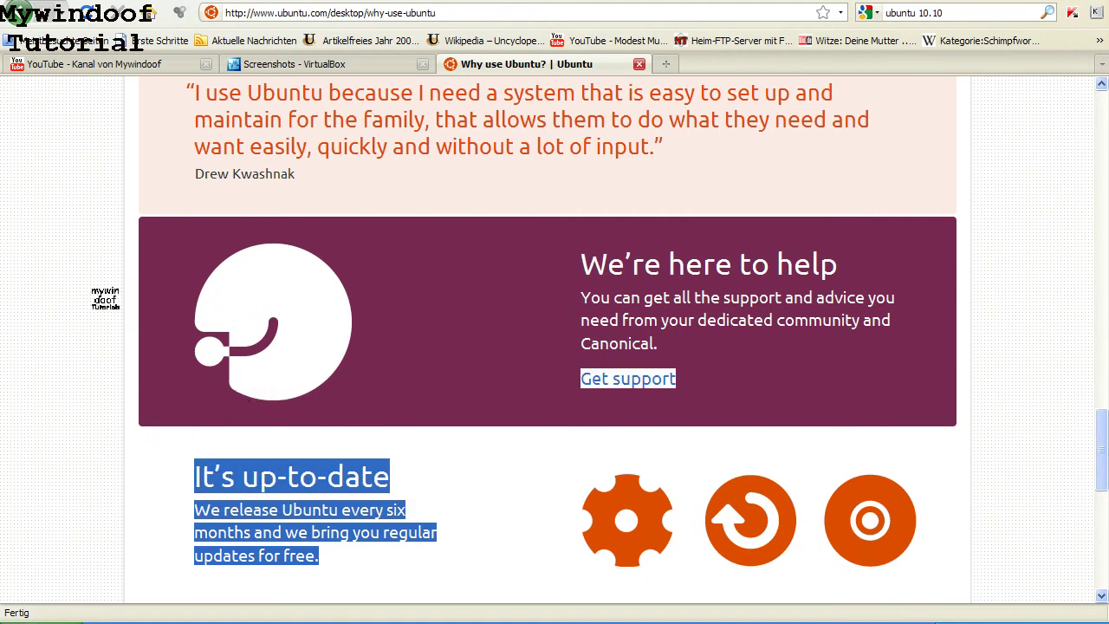
{"action": "left_click", "coordinate": [107, 302]}
{"action": "scroll", "coordinate": [79, 262], "scroll_direction": "up", "scroll_amount": 6}
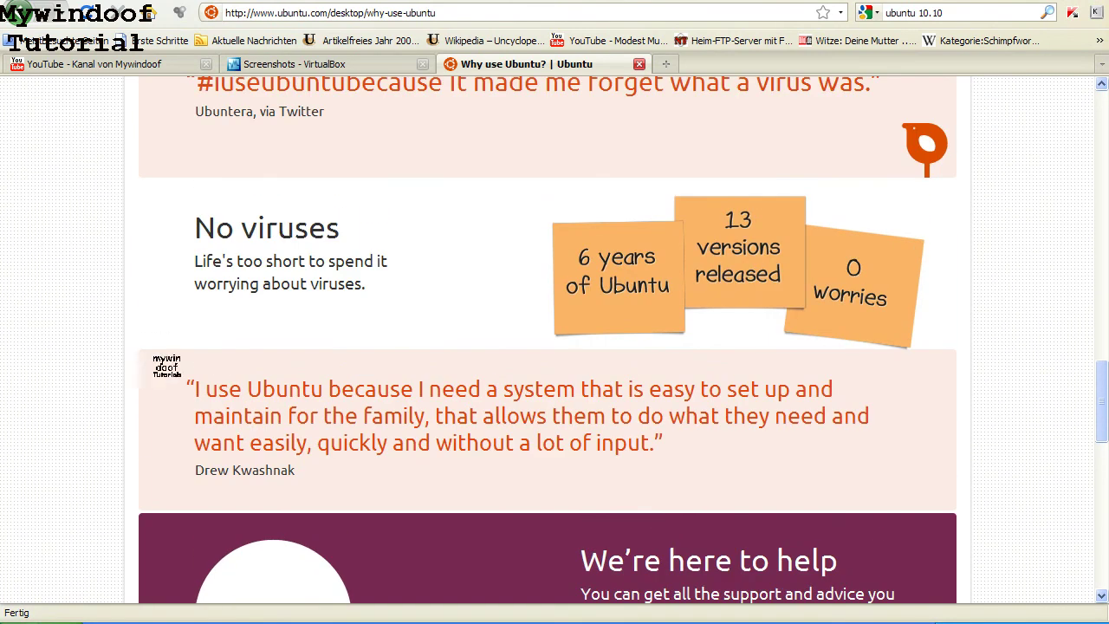
Step: Highlight the "I use Ubuntu because I need a system that is easy to set up" quote and the "No viruses" text
{"action": "mouse_move", "coordinate": [185, 381]}
{"action": "left_mouse_down"}
{"action": "mouse_move", "coordinate": [350, 443]}
{"action": "mouse_move", "coordinate": [952, 446]}
{"action": "mouse_move", "coordinate": [961, 469]}
{"action": "left_mouse_up"}
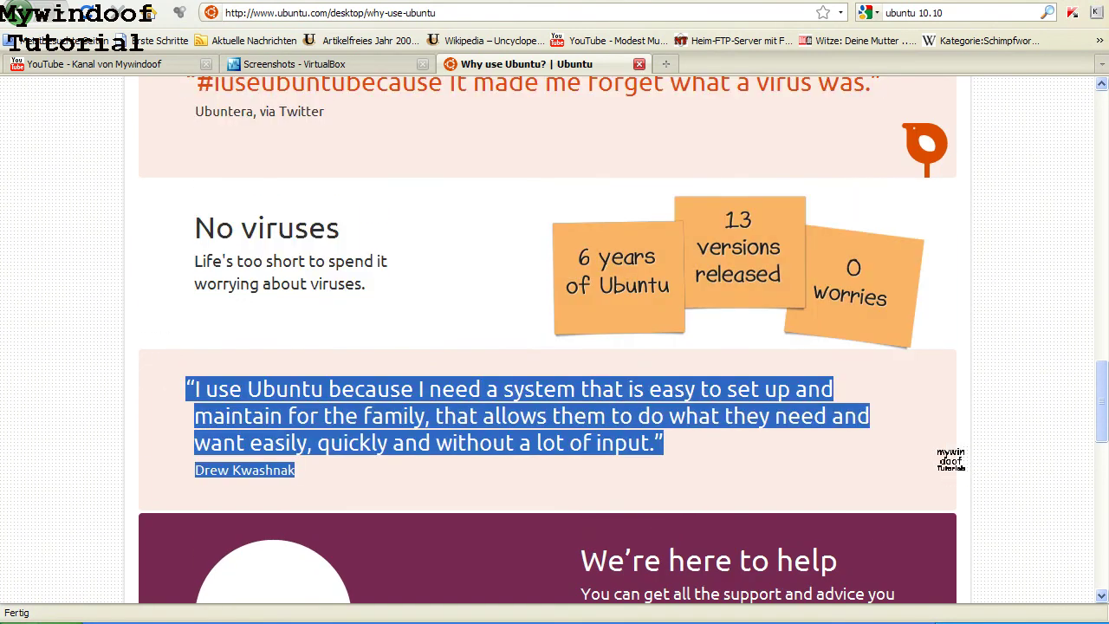
{"action": "left_click", "coordinate": [942, 448]}
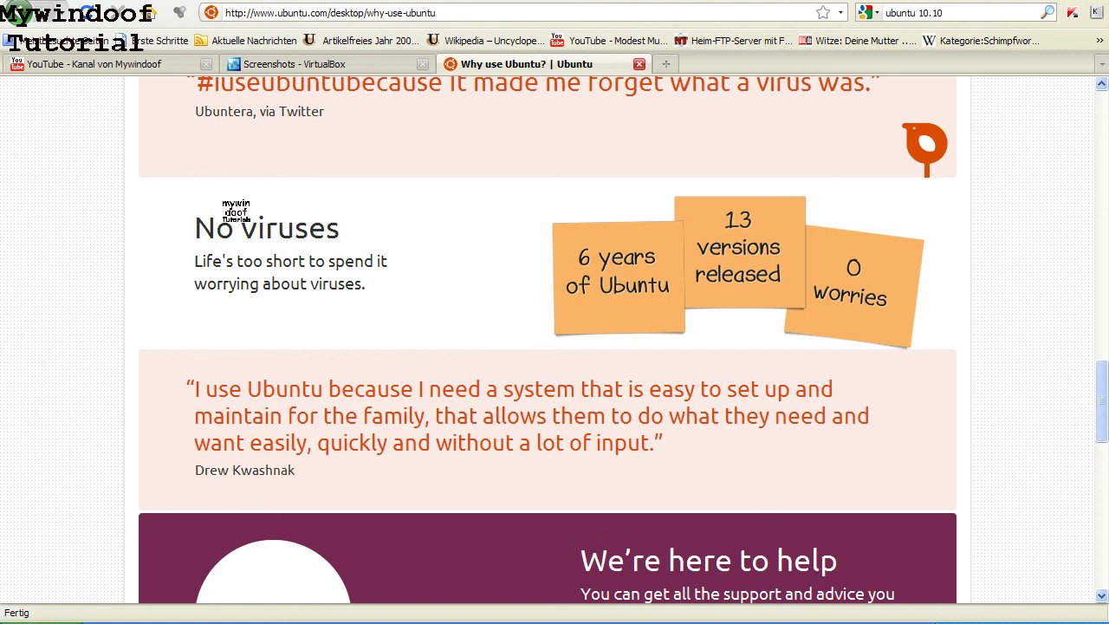
{"action": "left_click_drag", "start_coordinate": [170, 202], "coordinate": [336, 275]}
{"action": "left_click", "coordinate": [367, 289]}
{"action": "left_click_drag", "start_coordinate": [201, 230], "coordinate": [396, 329]}
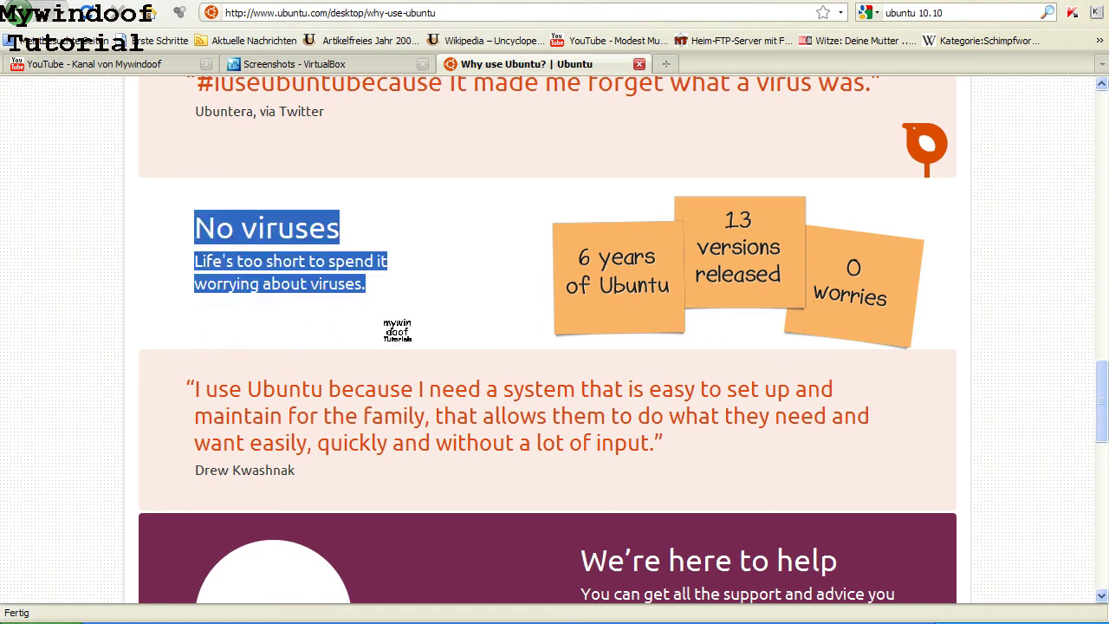
{"action": "left_click", "coordinate": [451, 381]}
{"action": "double_click", "coordinate": [450, 381]}
{"action": "left_click", "coordinate": [460, 415]}
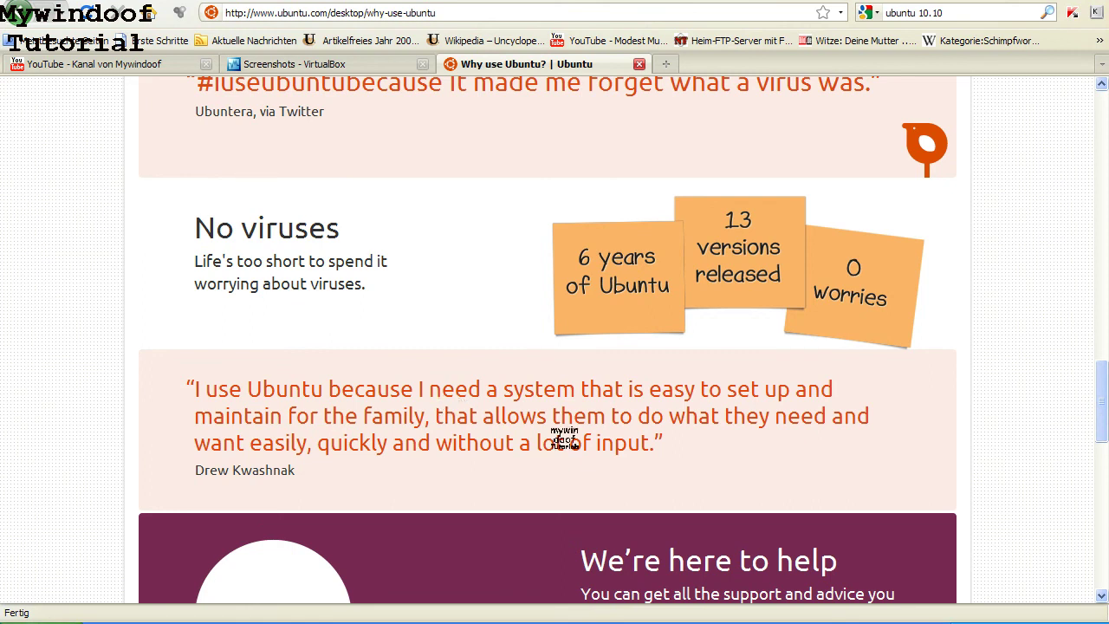
{"action": "left_click_drag", "start_coordinate": [730, 438], "coordinate": [518, 315]}
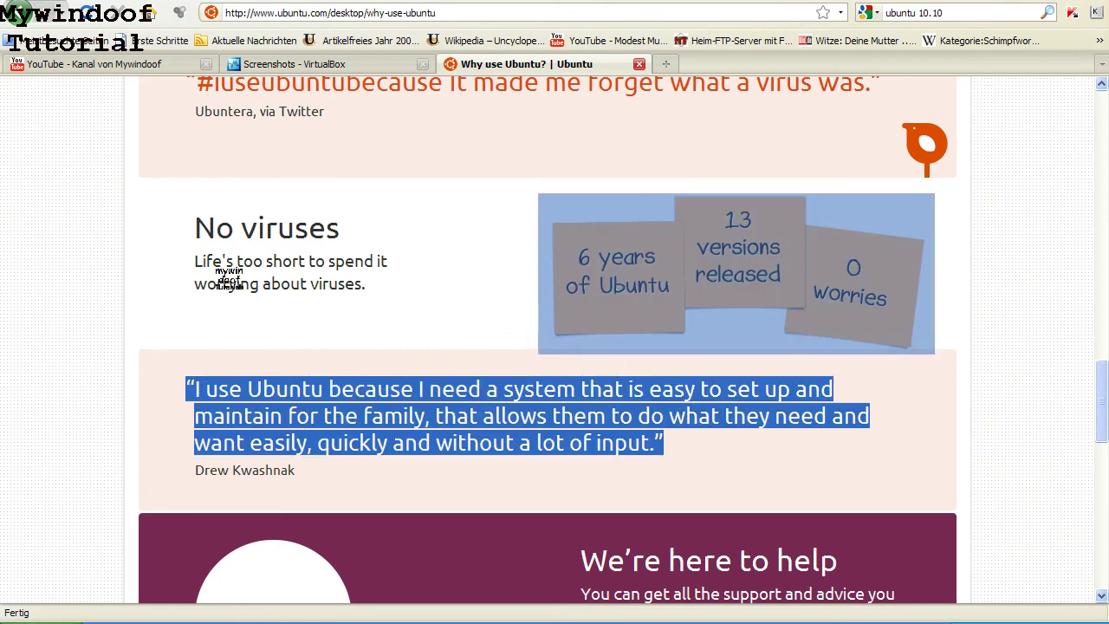
{"action": "left_click", "coordinate": [229, 277]}
Step: Return to the "Ubuntu is easy to use" section and highlight its paragraph about applications, PC files, printers and cameras
{"action": "scroll", "coordinate": [200, 260], "scroll_direction": "up", "scroll_amount": 20}
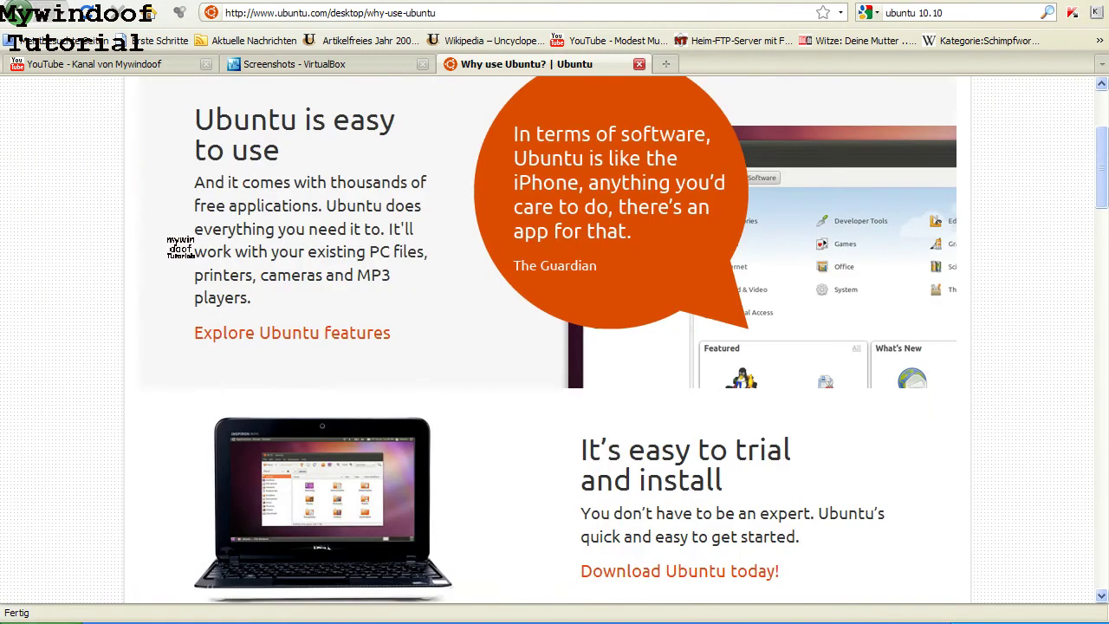
{"action": "scroll", "coordinate": [173, 241], "scroll_direction": "up", "scroll_amount": 4}
{"action": "scroll", "coordinate": [199, 247], "scroll_direction": "down", "scroll_amount": 5}
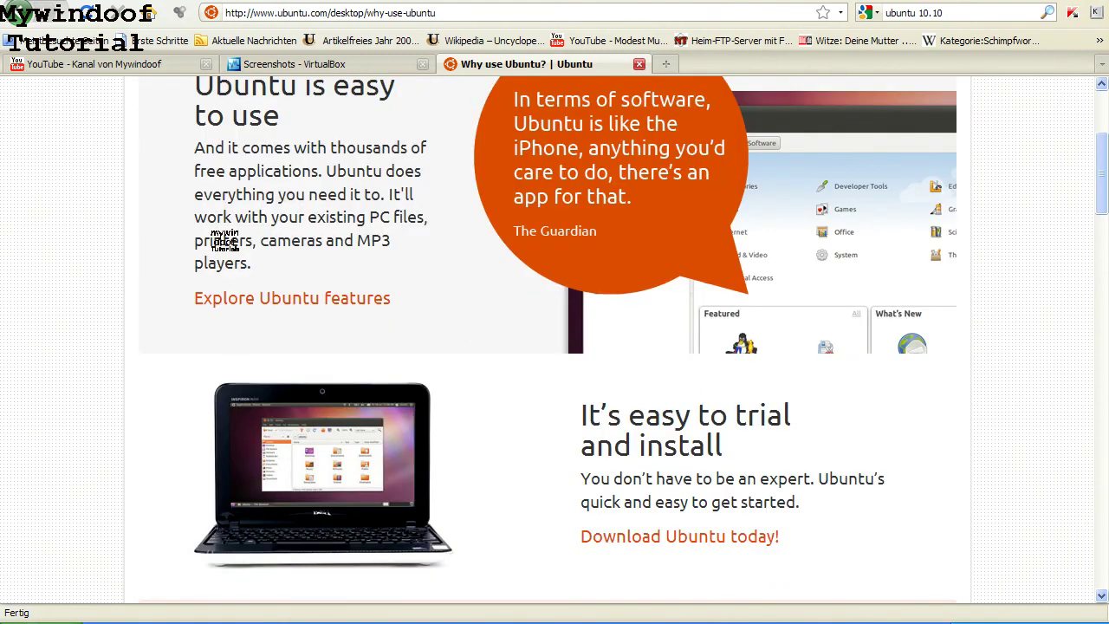
{"action": "scroll", "coordinate": [224, 240], "scroll_direction": "up", "scroll_amount": 4}
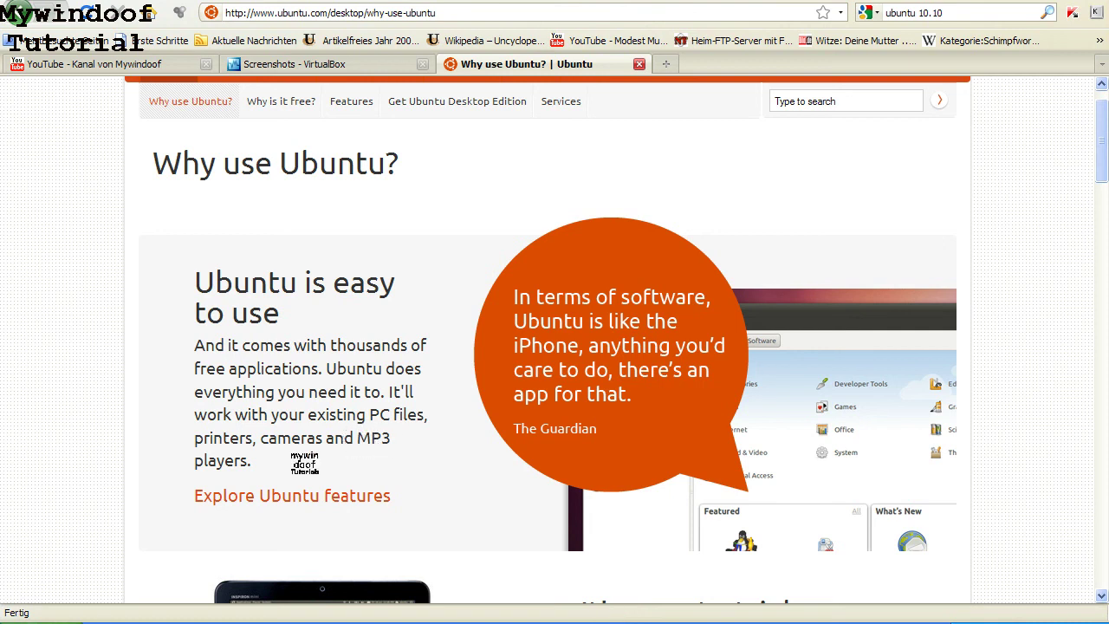
{"action": "left_click_drag", "start_coordinate": [253, 461], "coordinate": [152, 355]}
{"action": "left_click", "coordinate": [147, 339]}
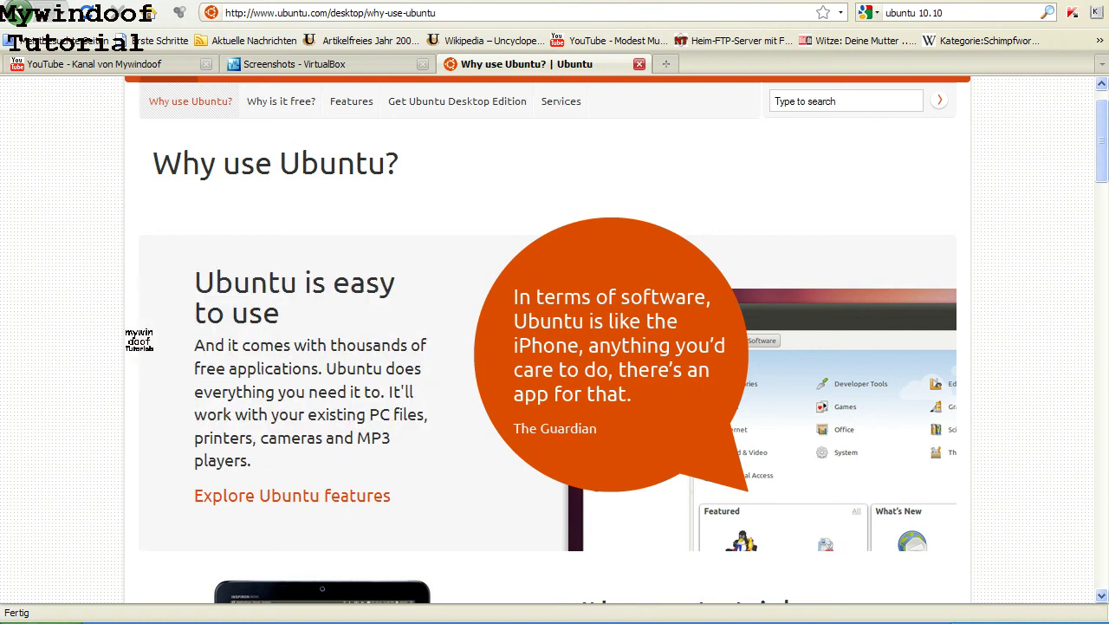
{"action": "left_click_drag", "start_coordinate": [335, 468], "coordinate": [182, 376]}
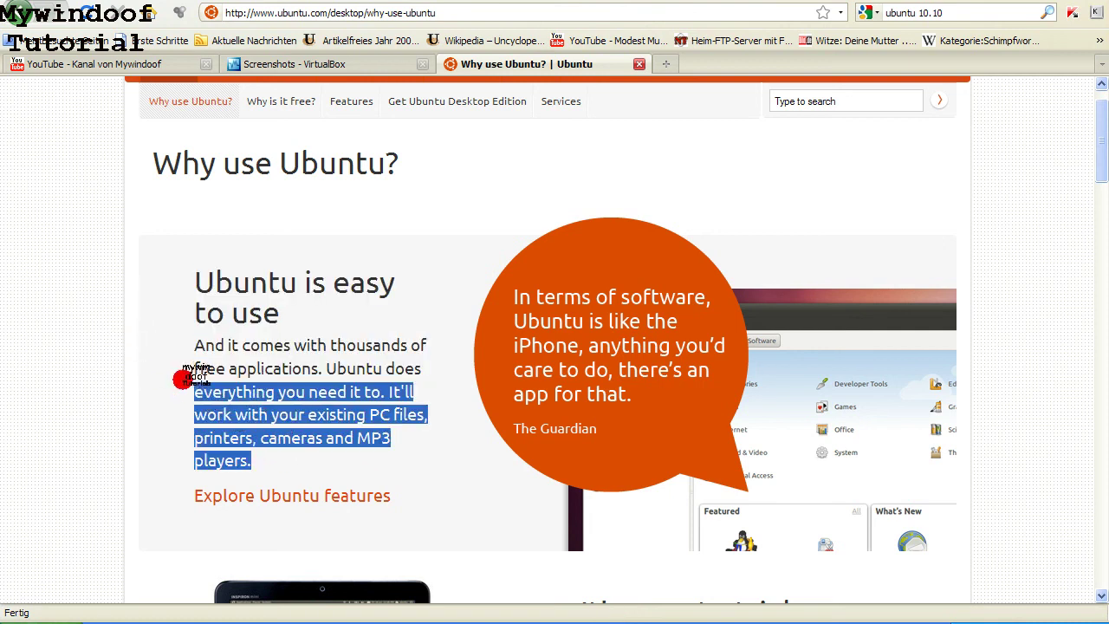
{"action": "left_click", "coordinate": [168, 363]}
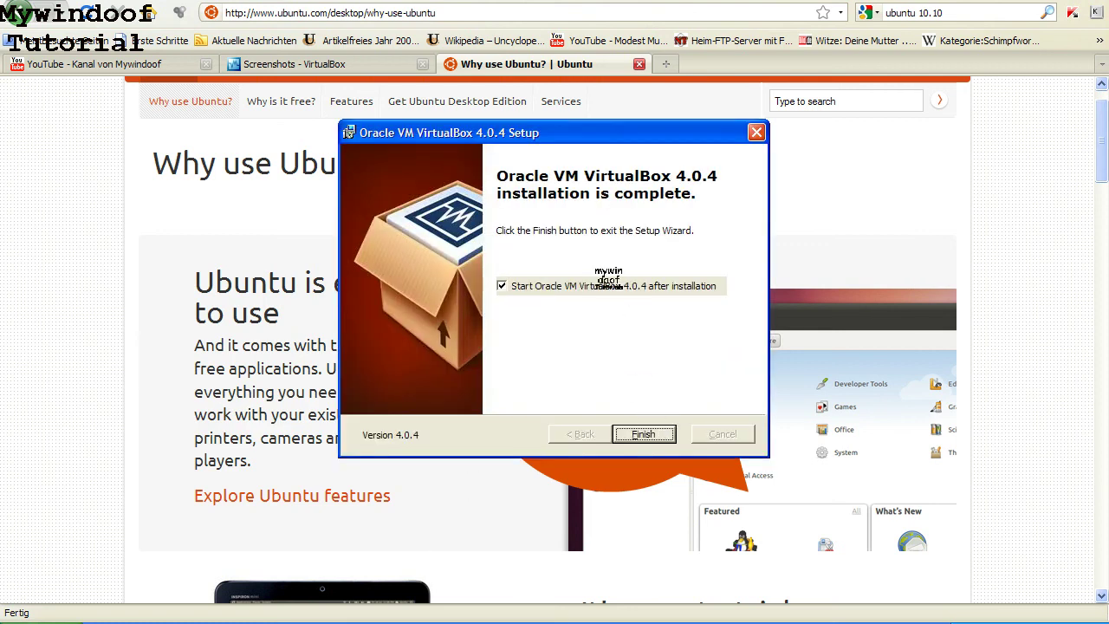
Step: Turn off starting Oracle VM VirtualBox 4.0.4 after installation and finish the setup wizard
{"action": "left_click", "coordinate": [501, 283]}
{"action": "left_click", "coordinate": [642, 433]}
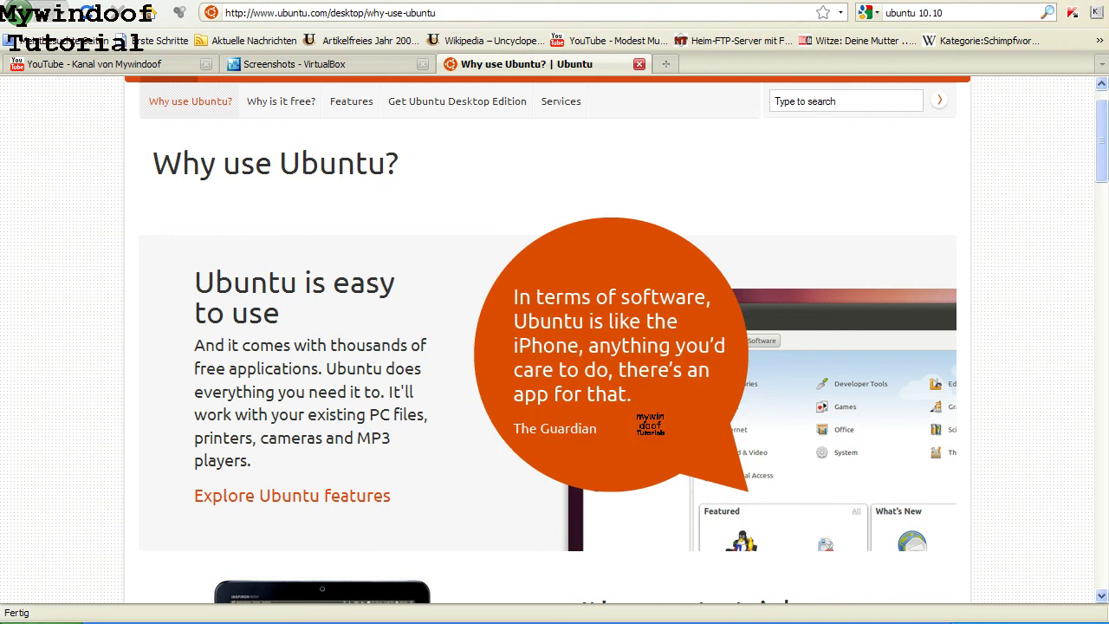
{"action": "left_click_drag", "start_coordinate": [389, 442], "coordinate": [201, 345]}
{"action": "left_click_drag", "start_coordinate": [293, 397], "coordinate": [213, 459]}
Step: Close the downloads window and move the Oracle VM VirtualBox shortcut from the desktop into the Virtual Box folder
{"action": "left_click", "coordinate": [433, 610]}
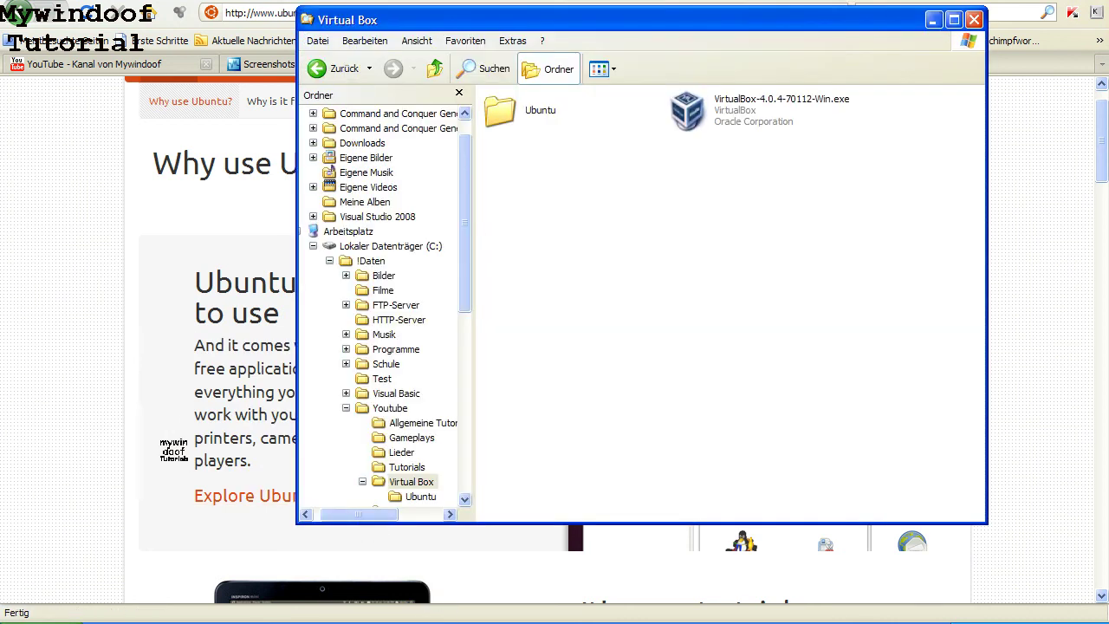
{"action": "left_click", "coordinate": [131, 445]}
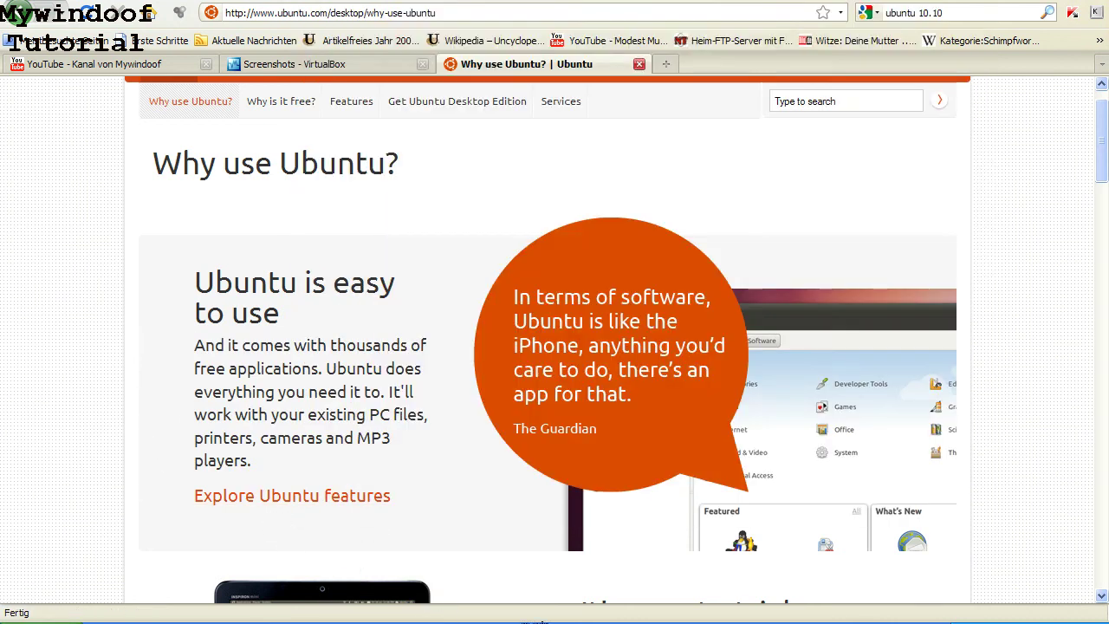
{"action": "left_click", "coordinate": [329, 617]}
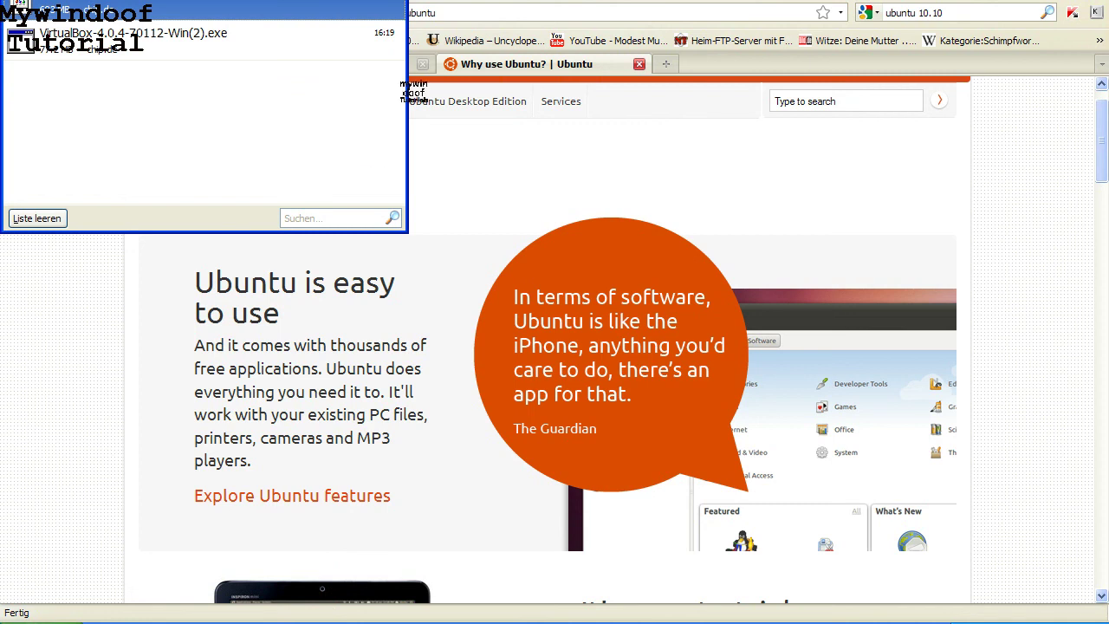
{"action": "left_click", "coordinate": [398, 5]}
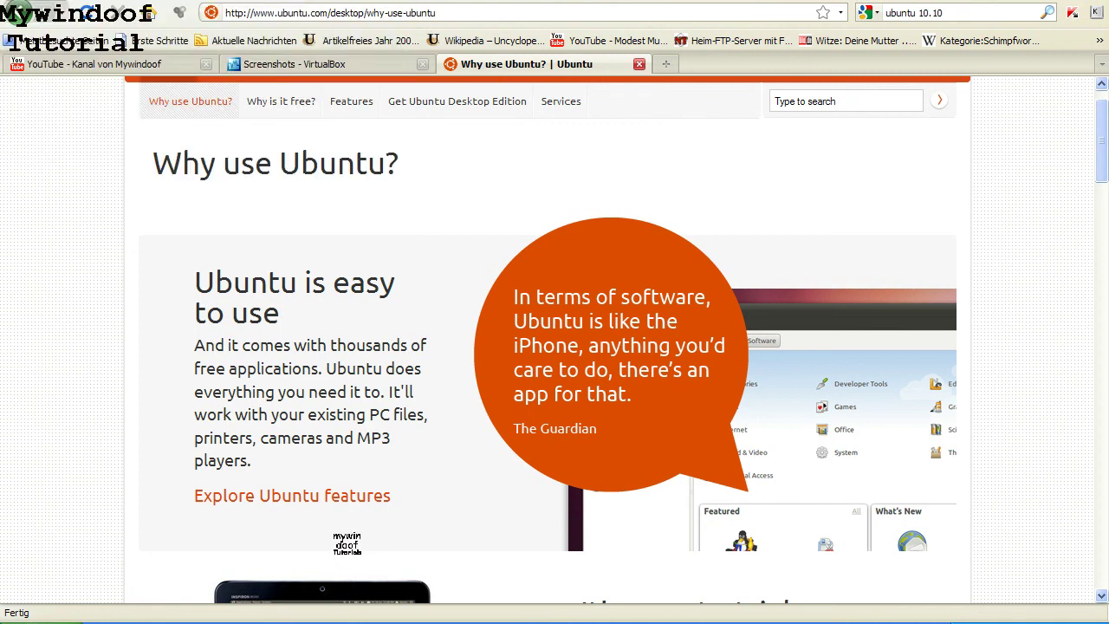
{"action": "right_click", "coordinate": [537, 620]}
{"action": "left_click", "coordinate": [576, 577]}
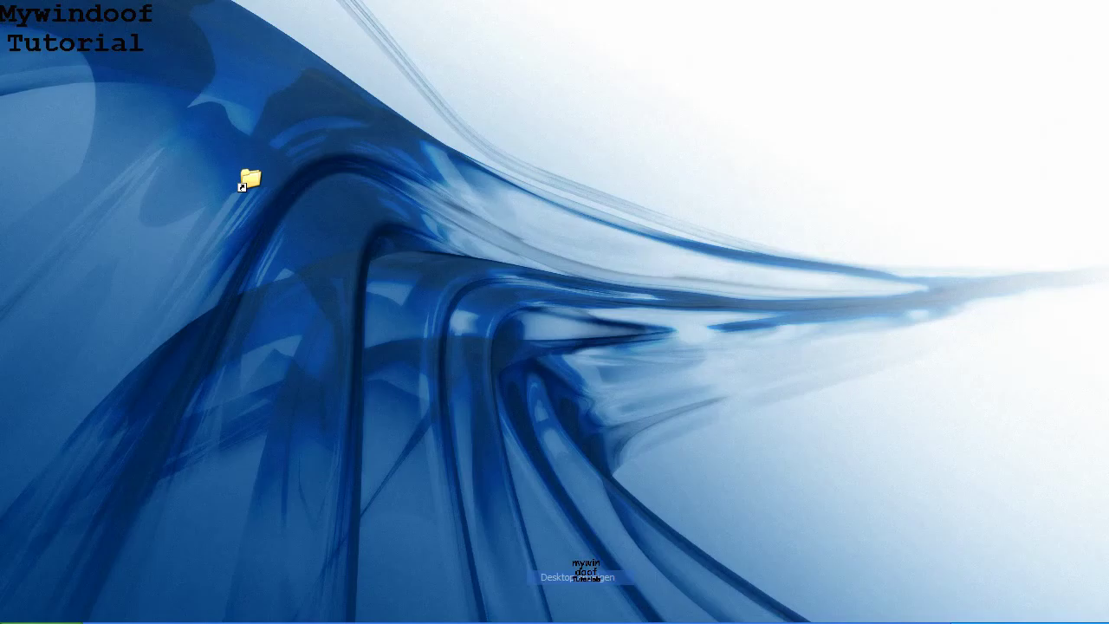
{"action": "left_click_drag", "start_coordinate": [96, 43], "coordinate": [691, 343]}
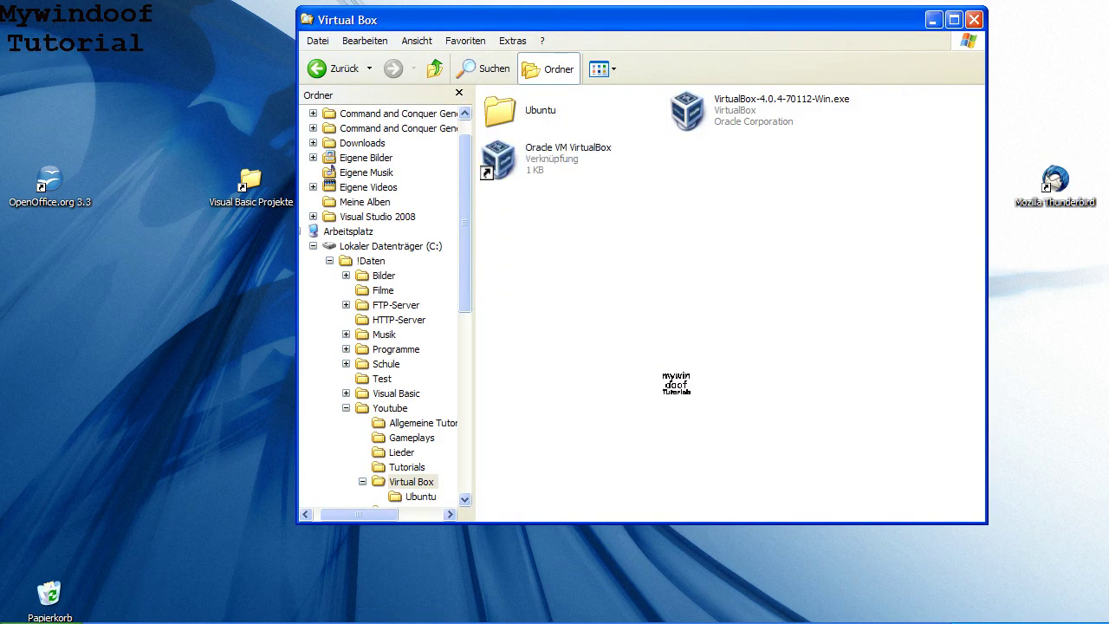
Step: Delete the installer VirtualBox-4.0.4-70112-Win.exe from the Virtual Box folder and launch Oracle VM VirtualBox from its shortcut
{"action": "left_click_drag", "start_coordinate": [863, 239], "coordinate": [716, 76]}
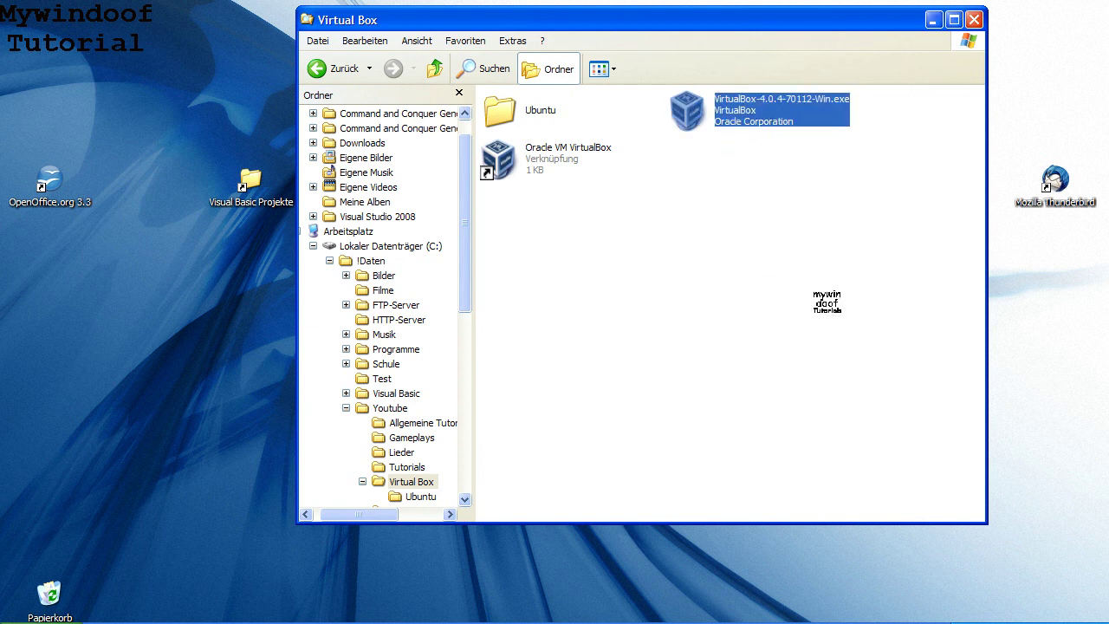
{"action": "key", "text": "Delete"}
{"action": "key", "text": "Escape"}
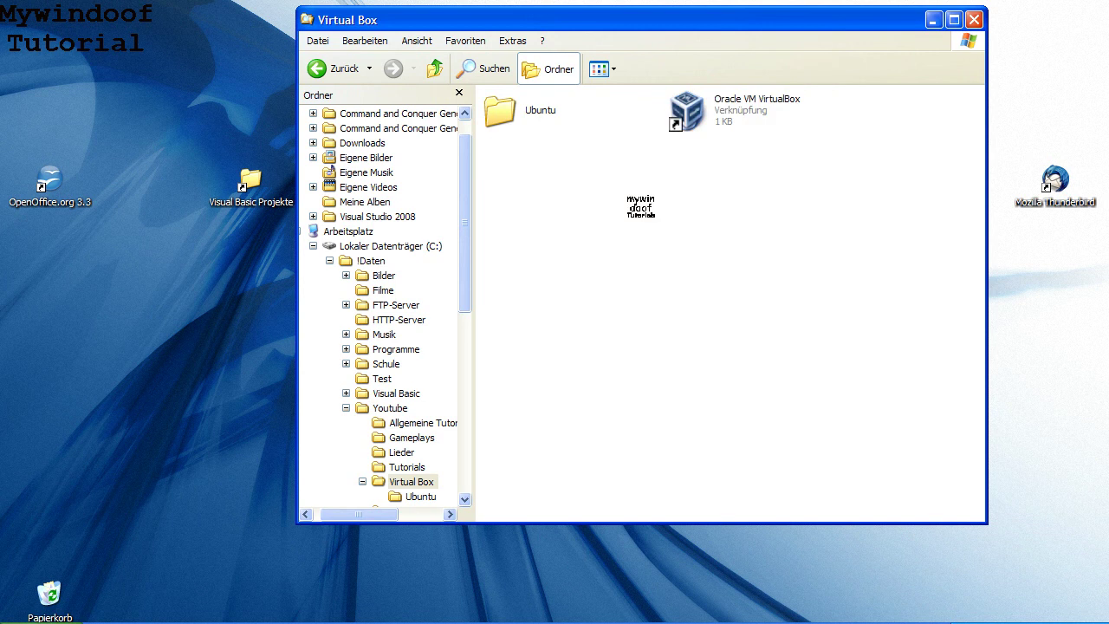
{"action": "left_click", "coordinate": [784, 97]}
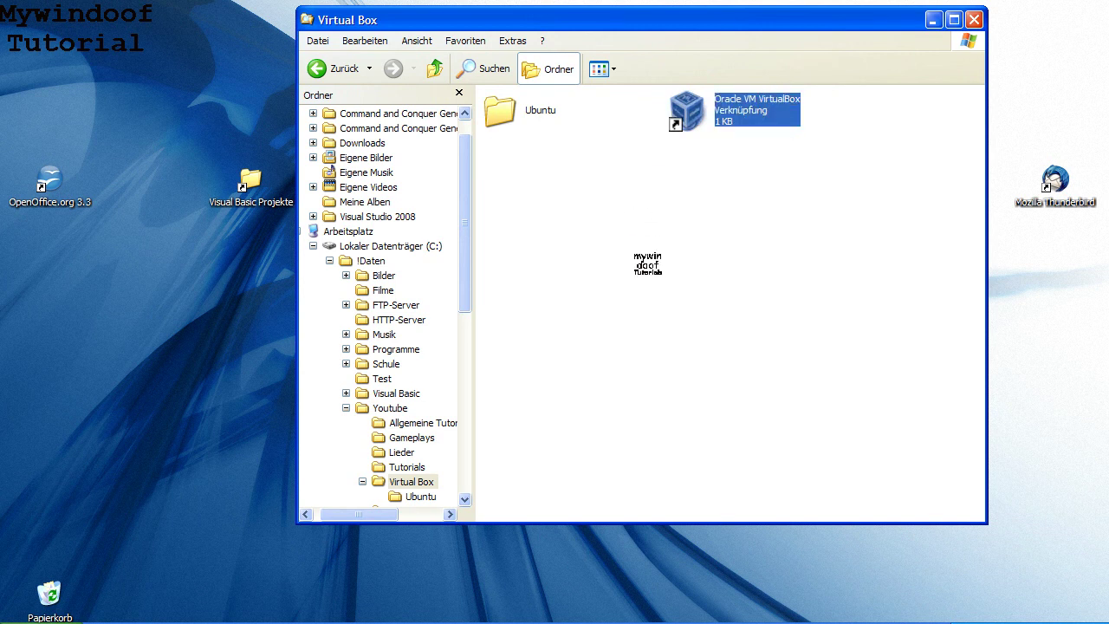
{"action": "left_click", "coordinate": [171, 617]}
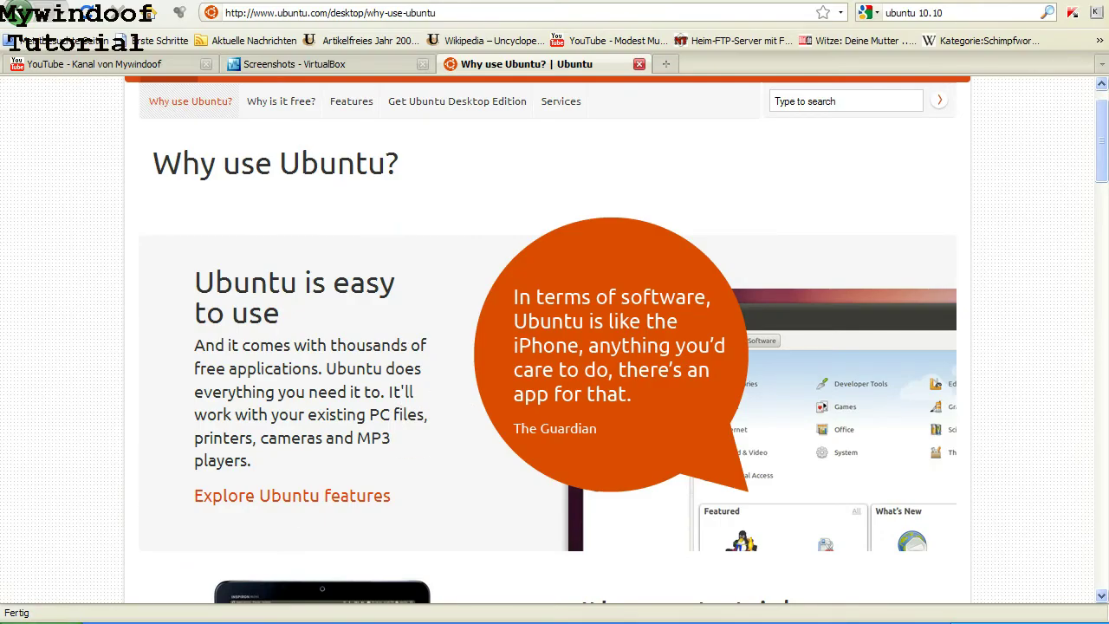
{"action": "left_click", "coordinate": [1041, 17]}
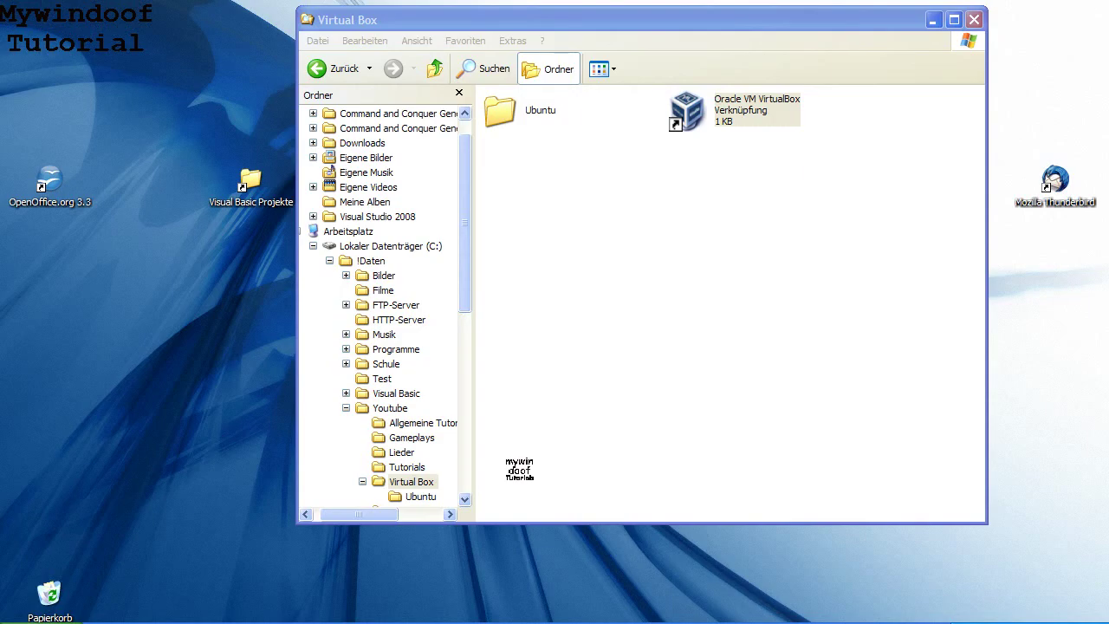
{"action": "left_click", "coordinate": [216, 615]}
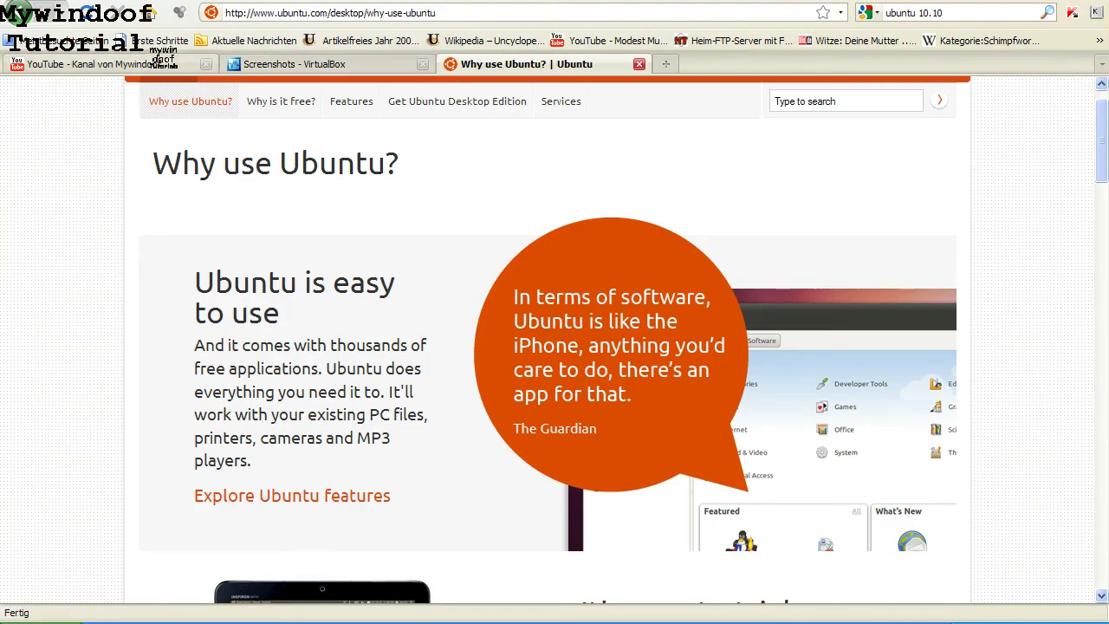
{"action": "left_click", "coordinate": [363, 606]}
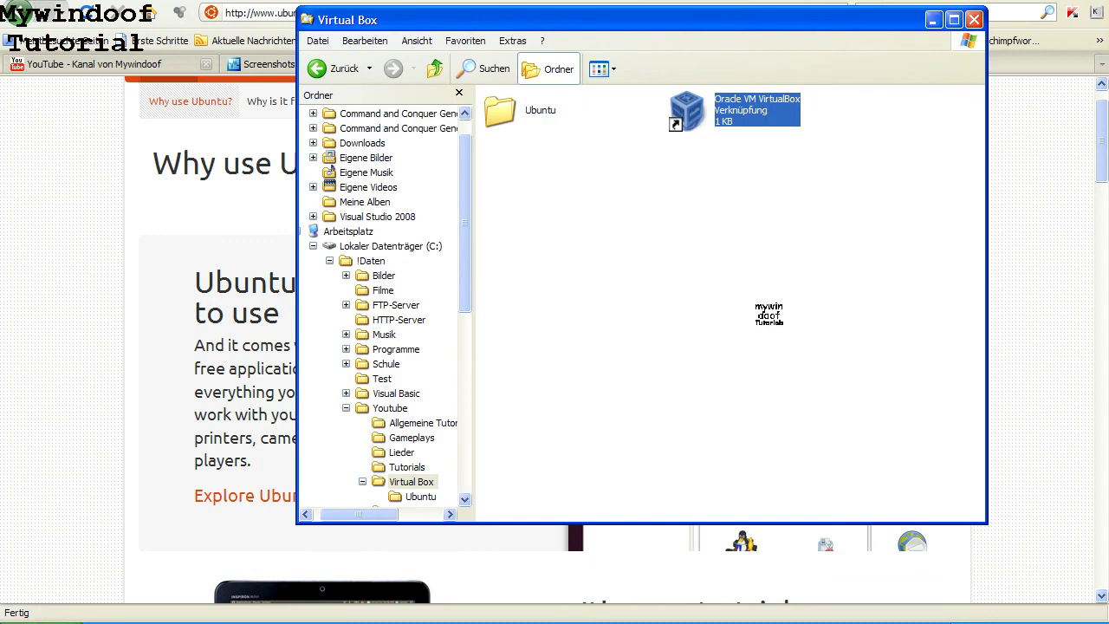
{"action": "left_click", "coordinate": [768, 313]}
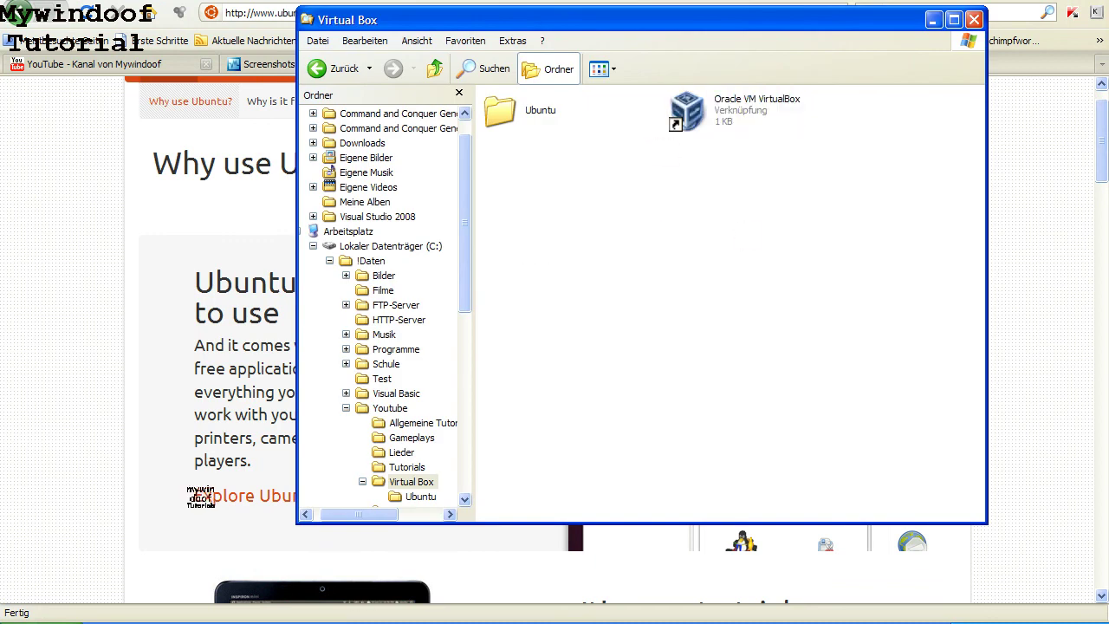
{"action": "left_click_drag", "start_coordinate": [196, 340], "coordinate": [238, 455]}
{"action": "left_click", "coordinate": [119, 427]}
{"action": "key", "text": "alt+Tab"}
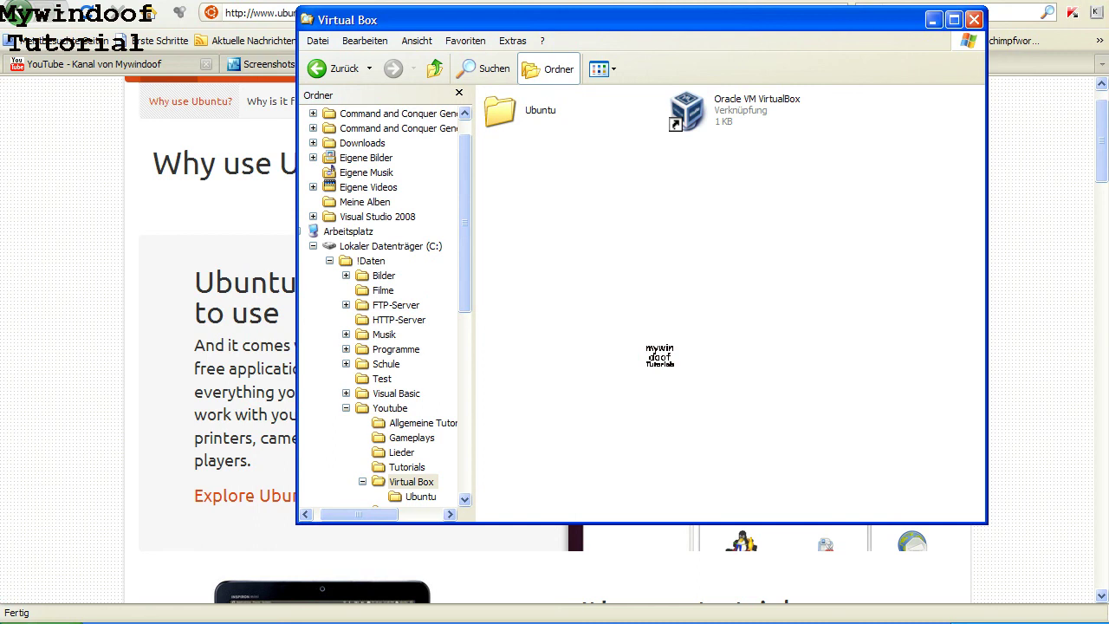
Step: Open the Windows Task Manager and view the system's CPU and memory performance
{"action": "right_click", "coordinate": [626, 621]}
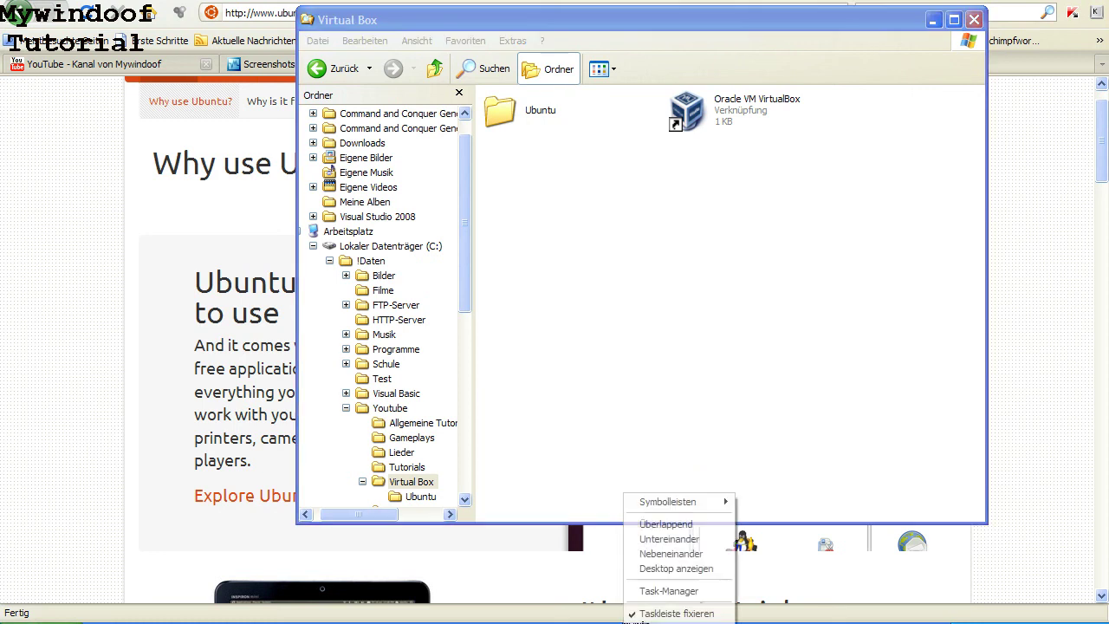
{"action": "left_click", "coordinate": [671, 589]}
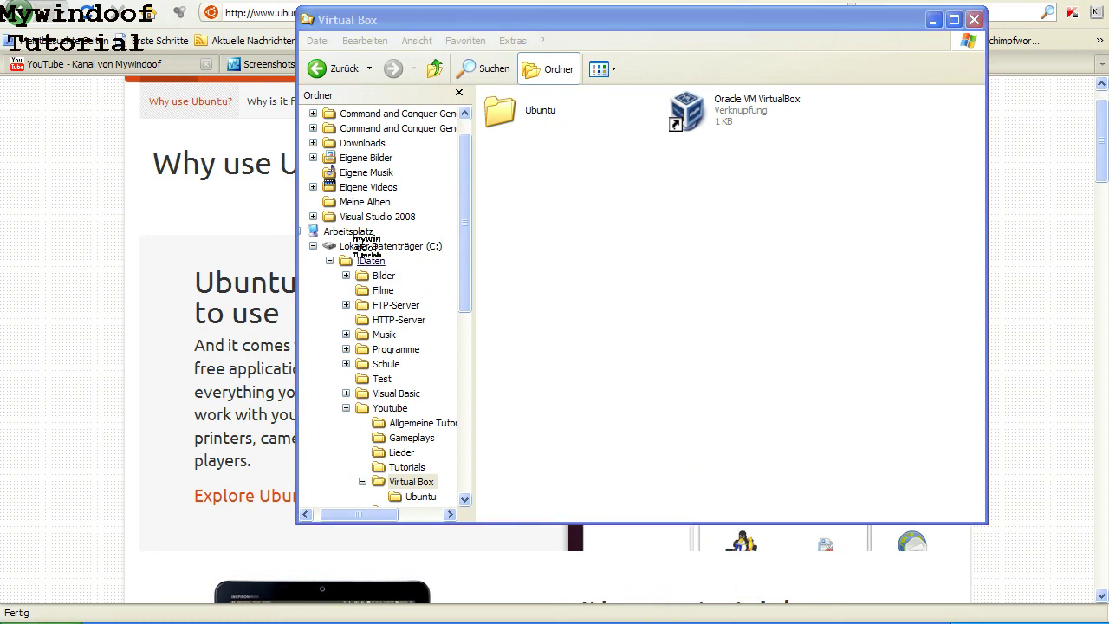
{"action": "key", "text": "alt+F4"}
{"action": "key", "text": "ctrl+shift+Escape"}
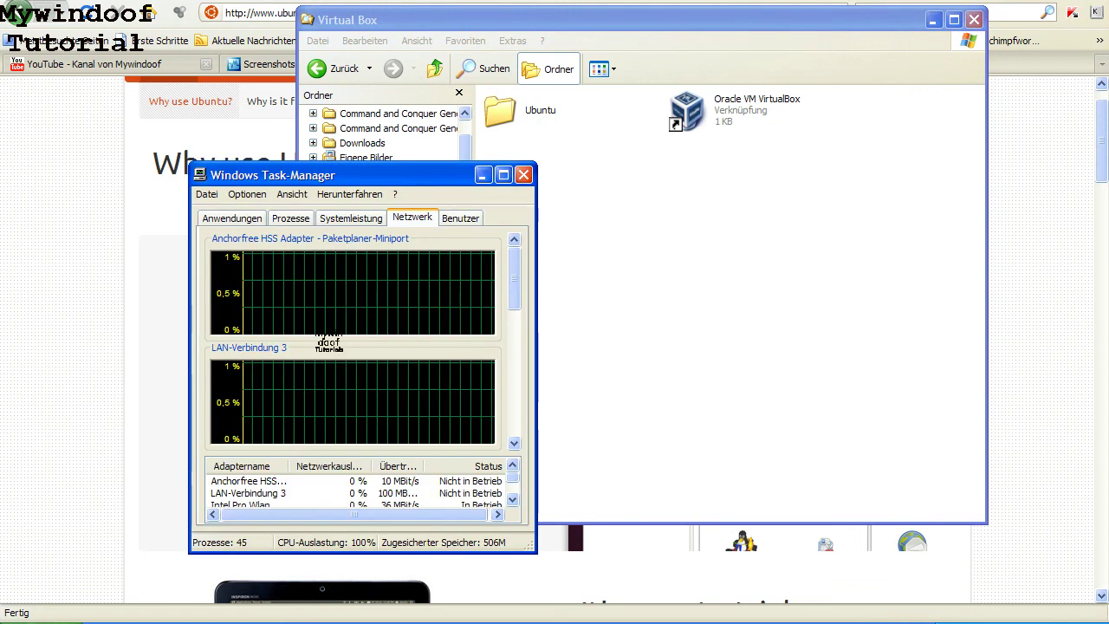
{"action": "left_click", "coordinate": [351, 218]}
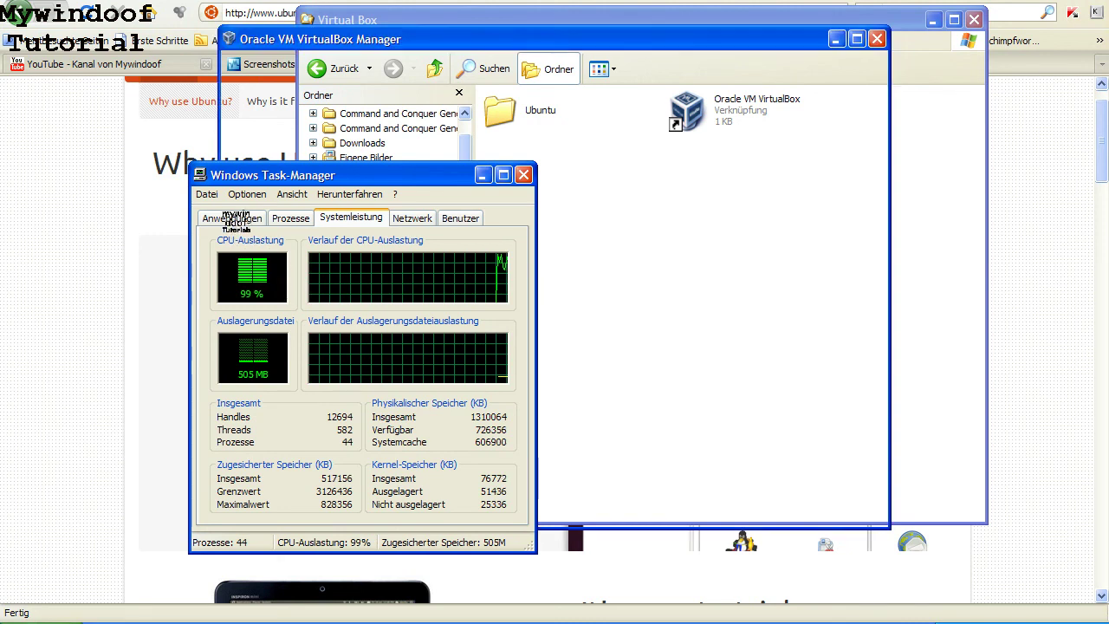
Step: Review the running applications and processes, check the CPU and memory use of Recorder.exe, and close the Task Manager
{"action": "left_click", "coordinate": [232, 216]}
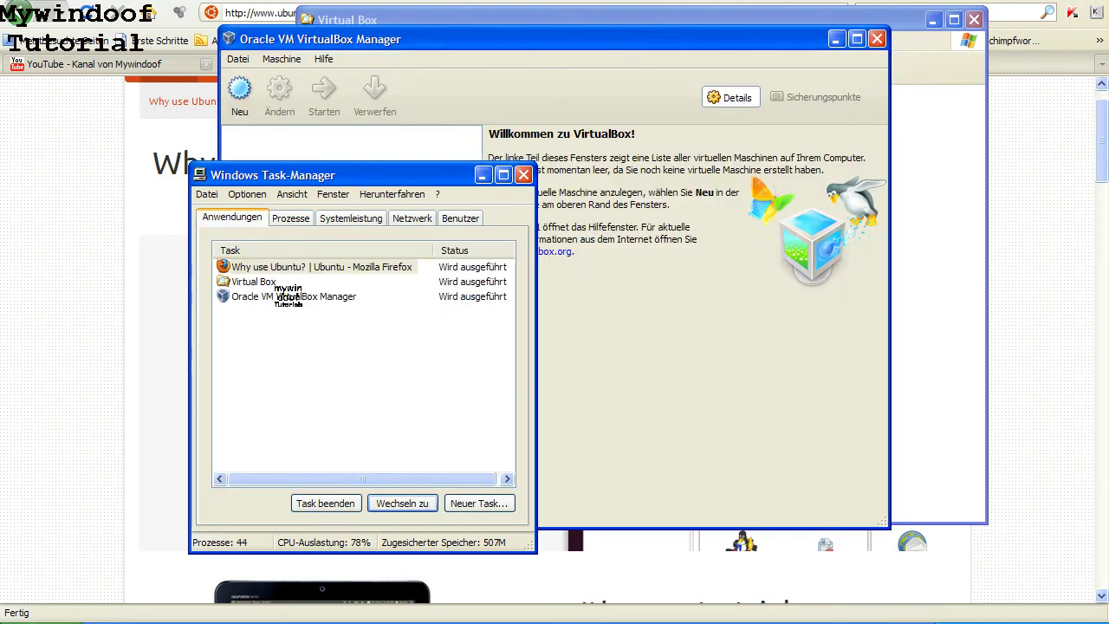
{"action": "left_click", "coordinate": [275, 219]}
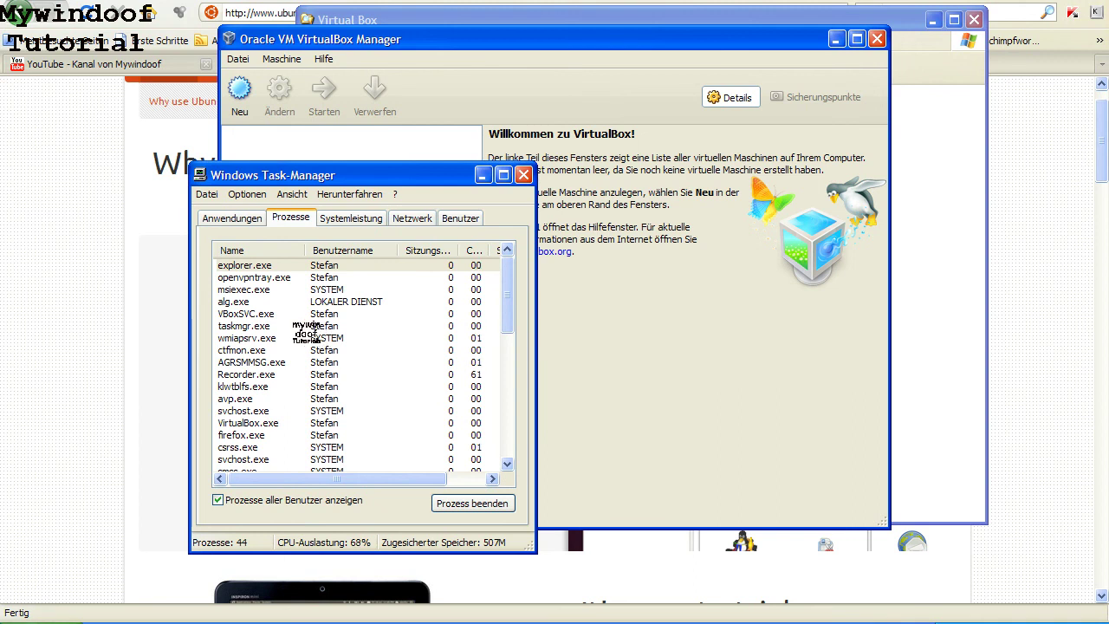
{"action": "left_click_drag", "start_coordinate": [509, 294], "coordinate": [510, 443]}
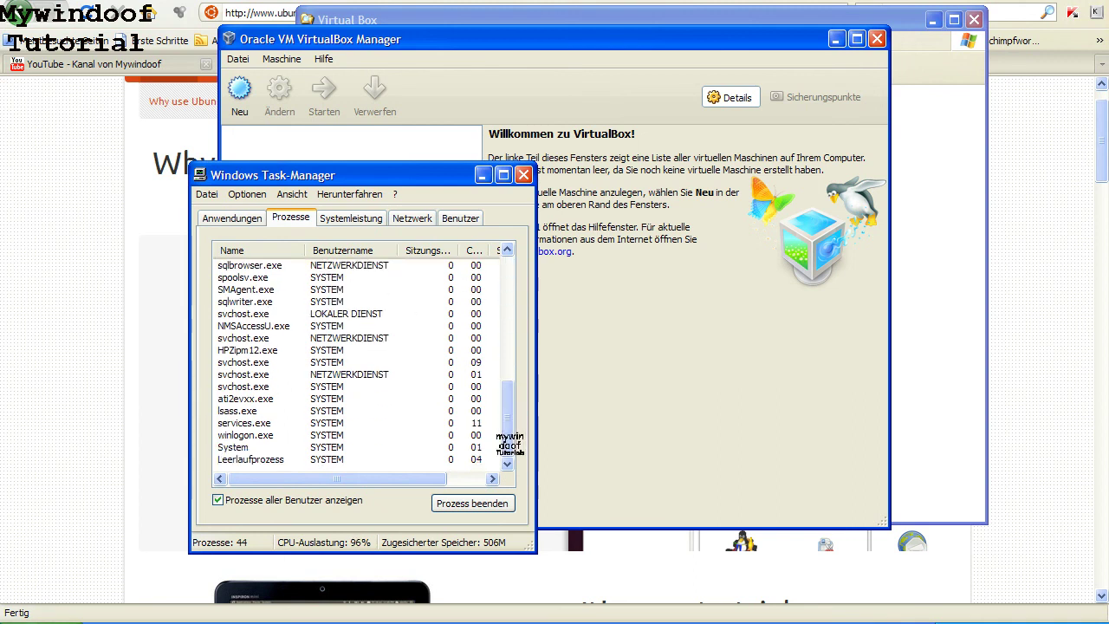
{"action": "left_click", "coordinate": [294, 346]}
{"action": "key", "text": "r"}
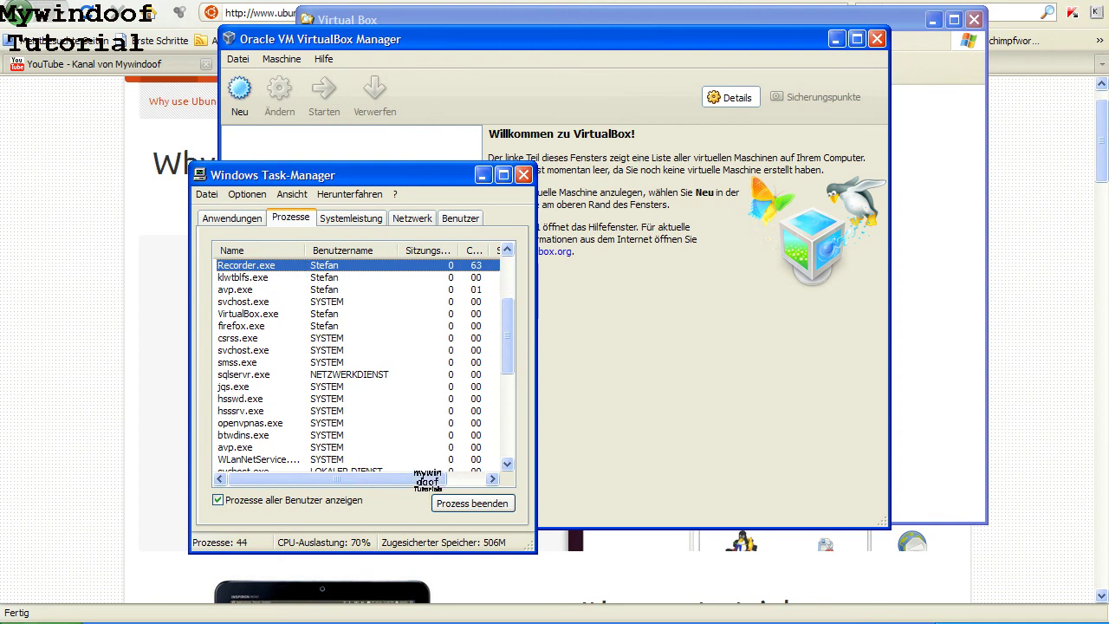
{"action": "left_click_drag", "start_coordinate": [427, 478], "coordinate": [466, 478]}
{"action": "left_click_drag", "start_coordinate": [515, 341], "coordinate": [512, 300]}
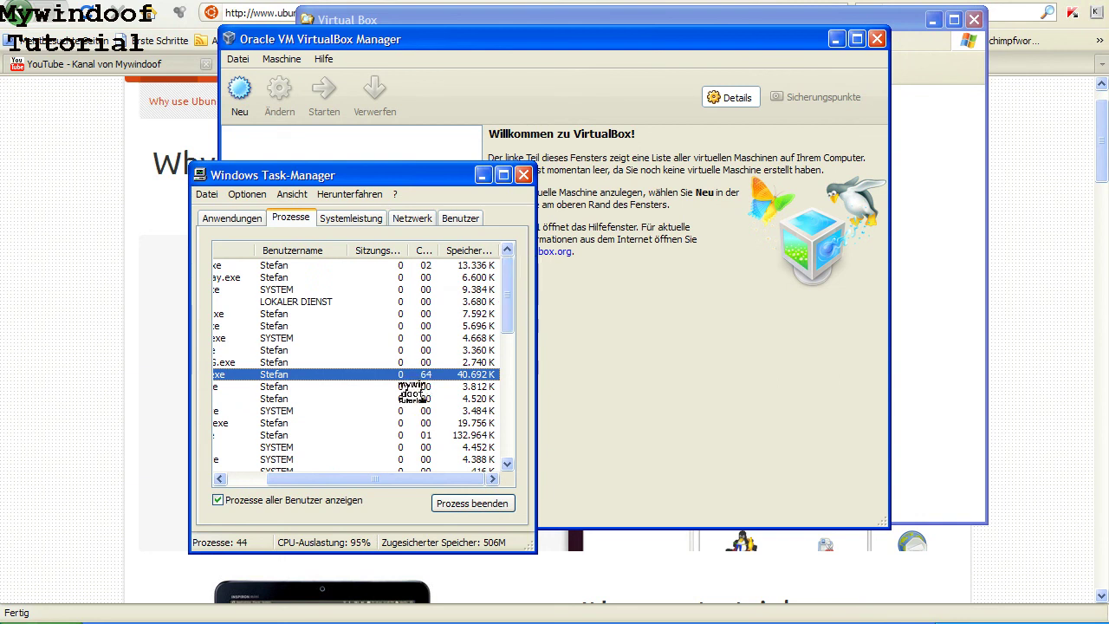
{"action": "left_click", "coordinate": [523, 175]}
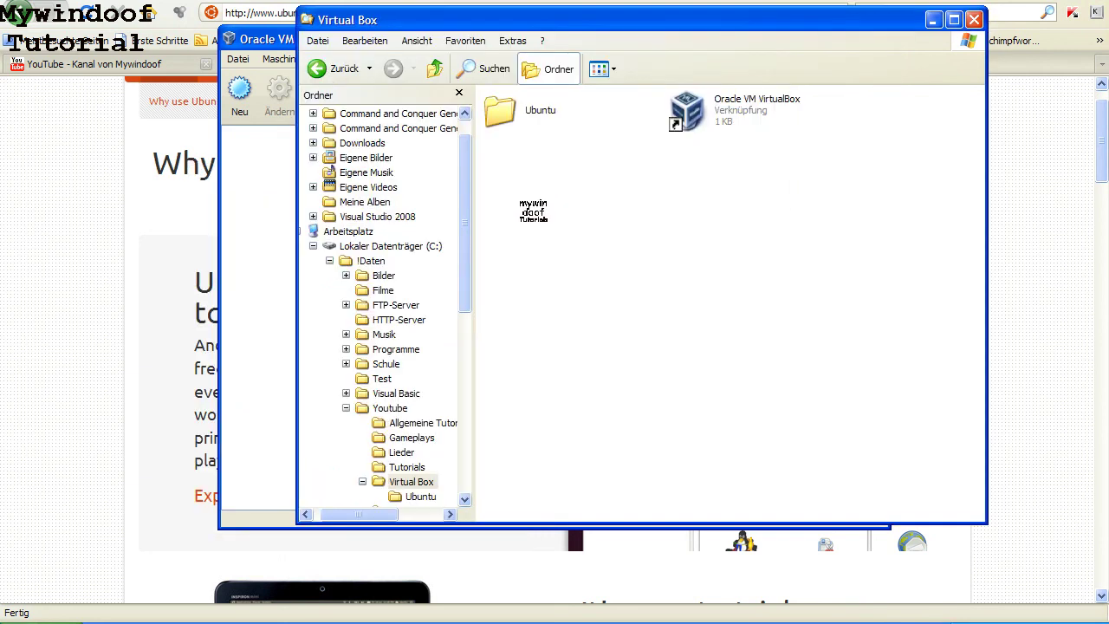
Step: Bring the Oracle VM VirtualBox Manager to the front and start the wizard for creating a new virtual machine
{"action": "left_click", "coordinate": [454, 617]}
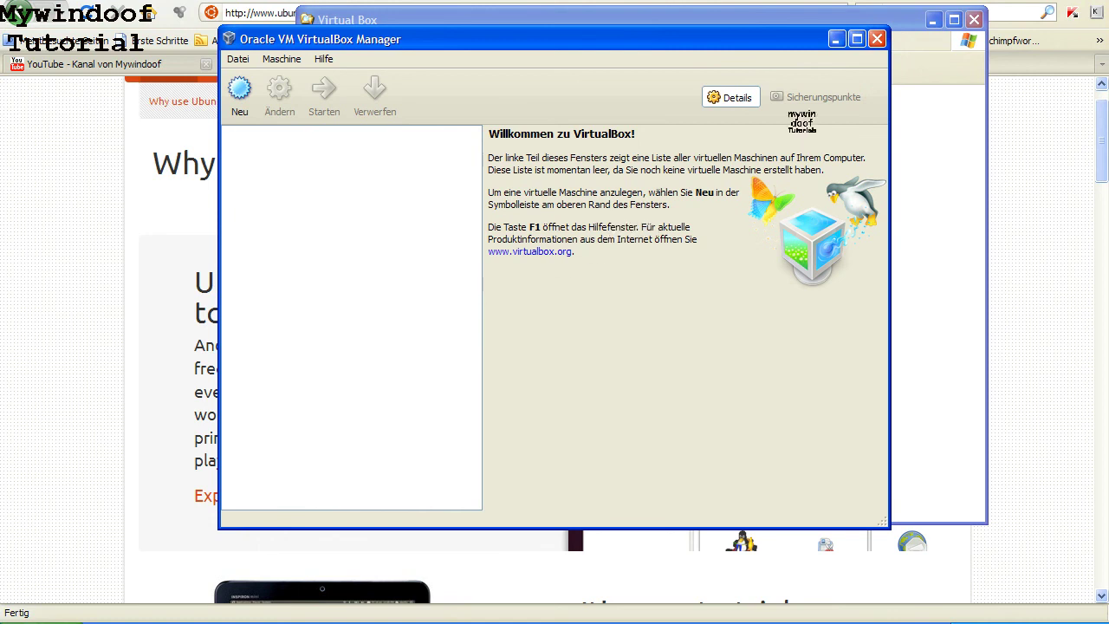
{"action": "left_click", "coordinate": [238, 58]}
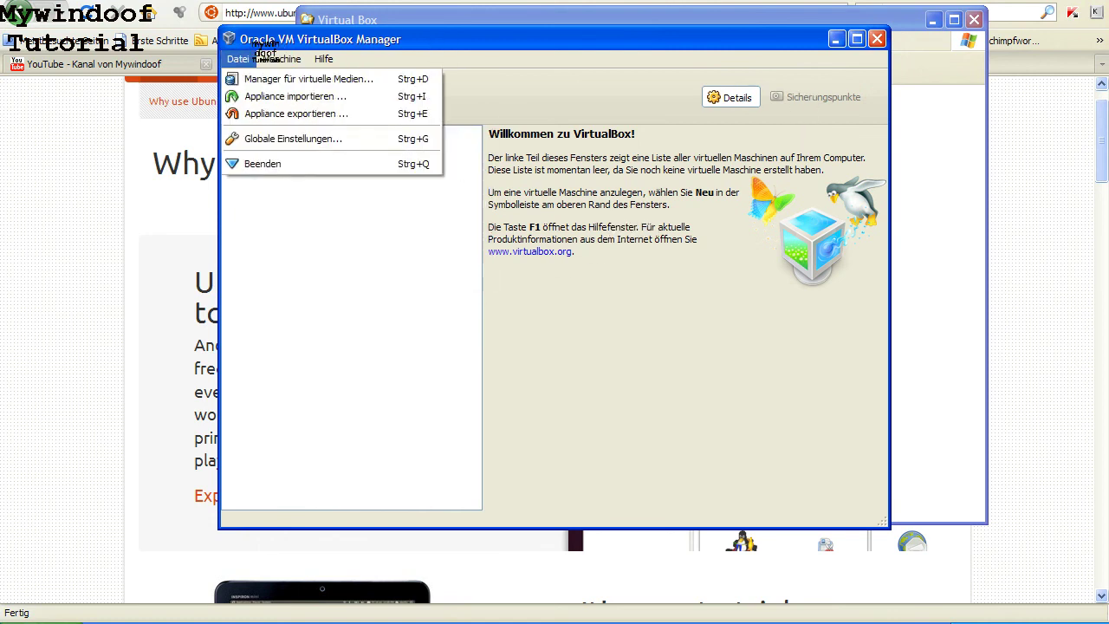
{"action": "left_click", "coordinate": [718, 355]}
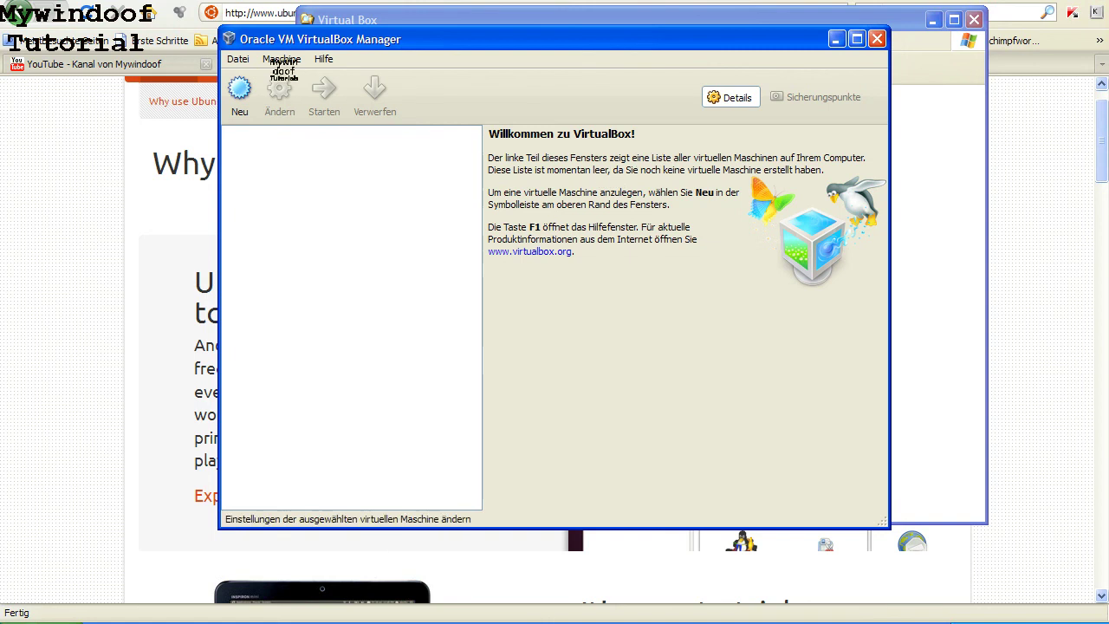
{"action": "left_click", "coordinate": [239, 89]}
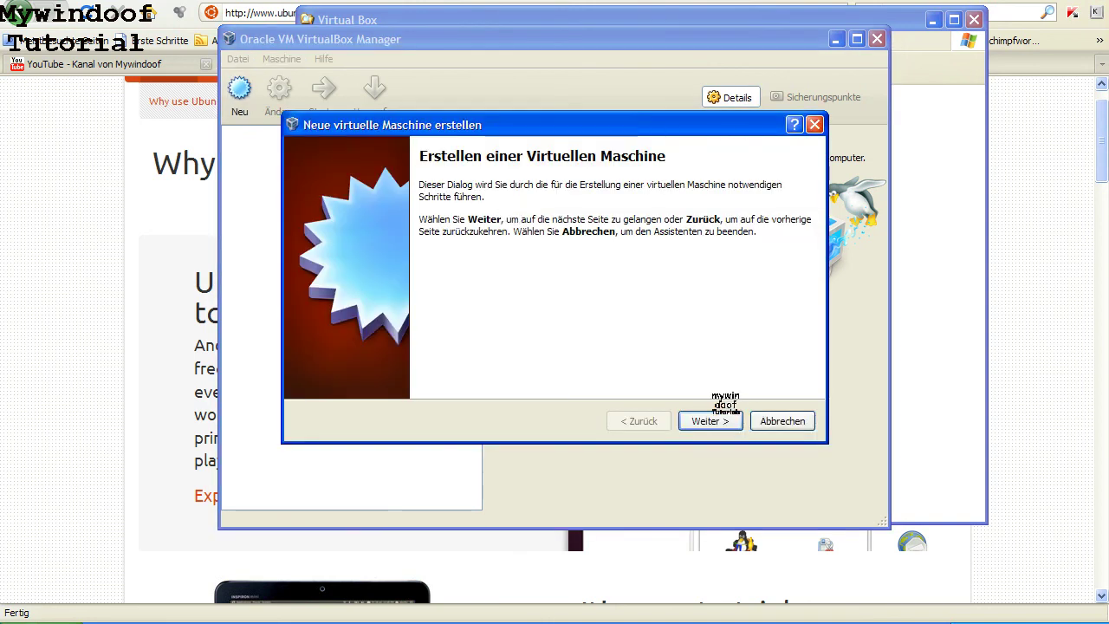